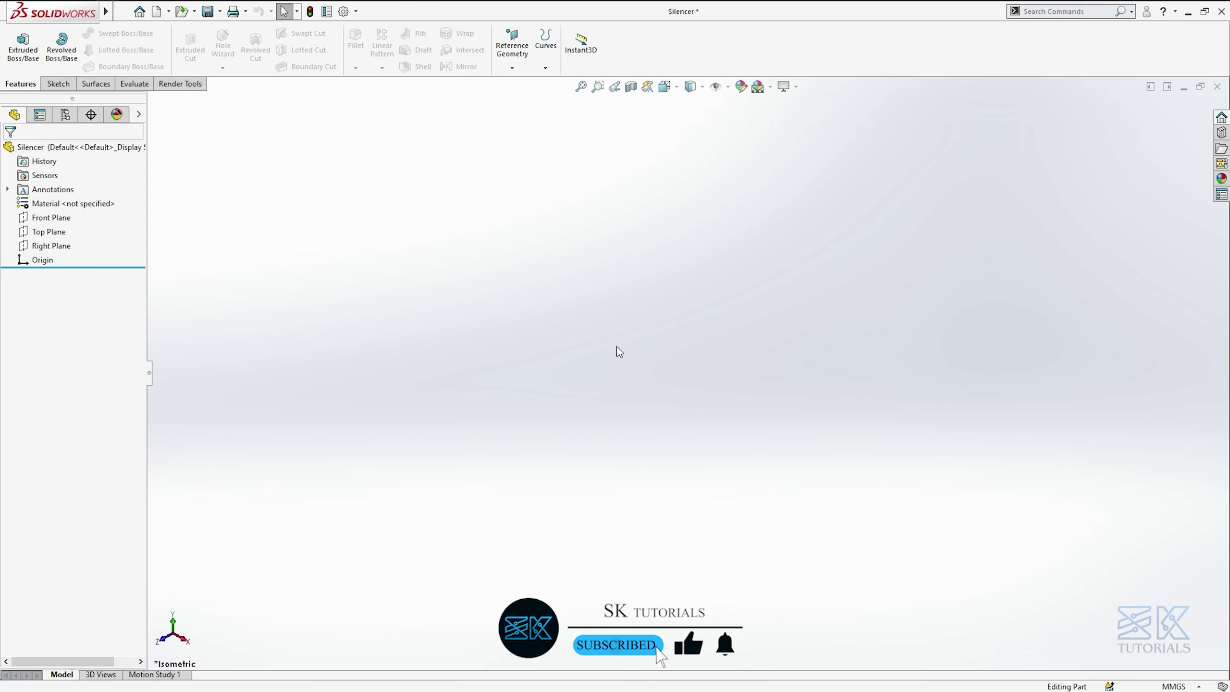
Select the Front Plane of the Silencer part in the design tree
left_click(61, 220)
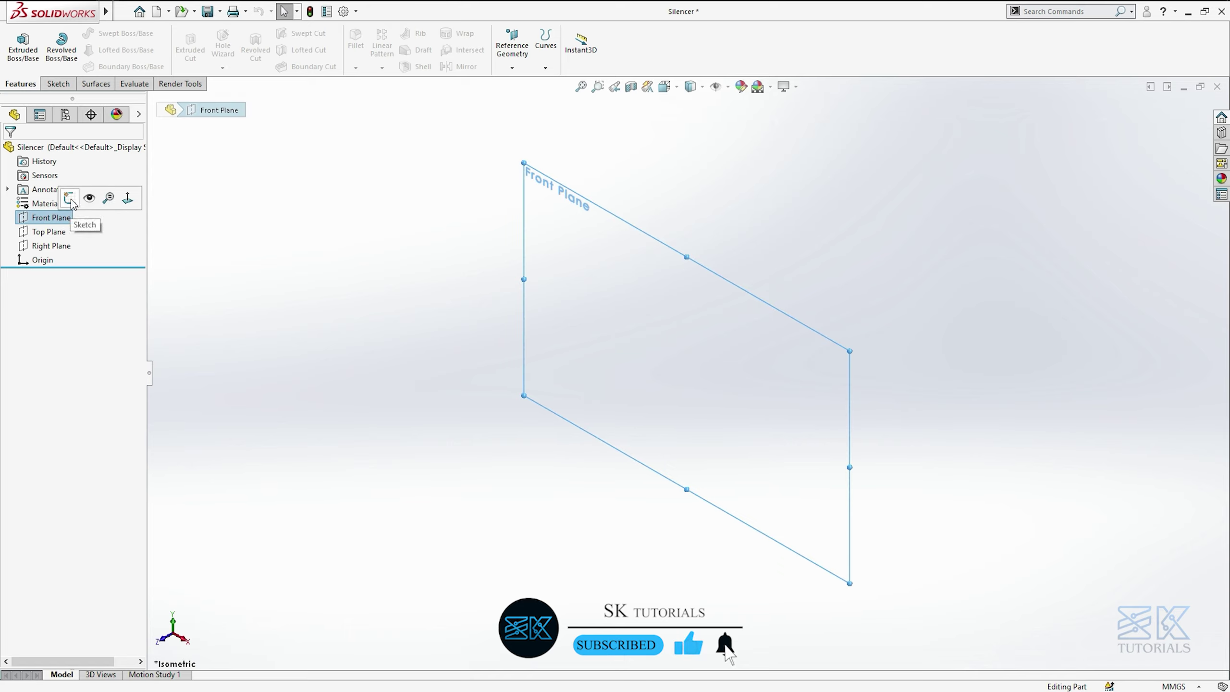
On the Front Plane, draw a vertical line through the origin, a short top edge and an angled line
left_click(70, 198)
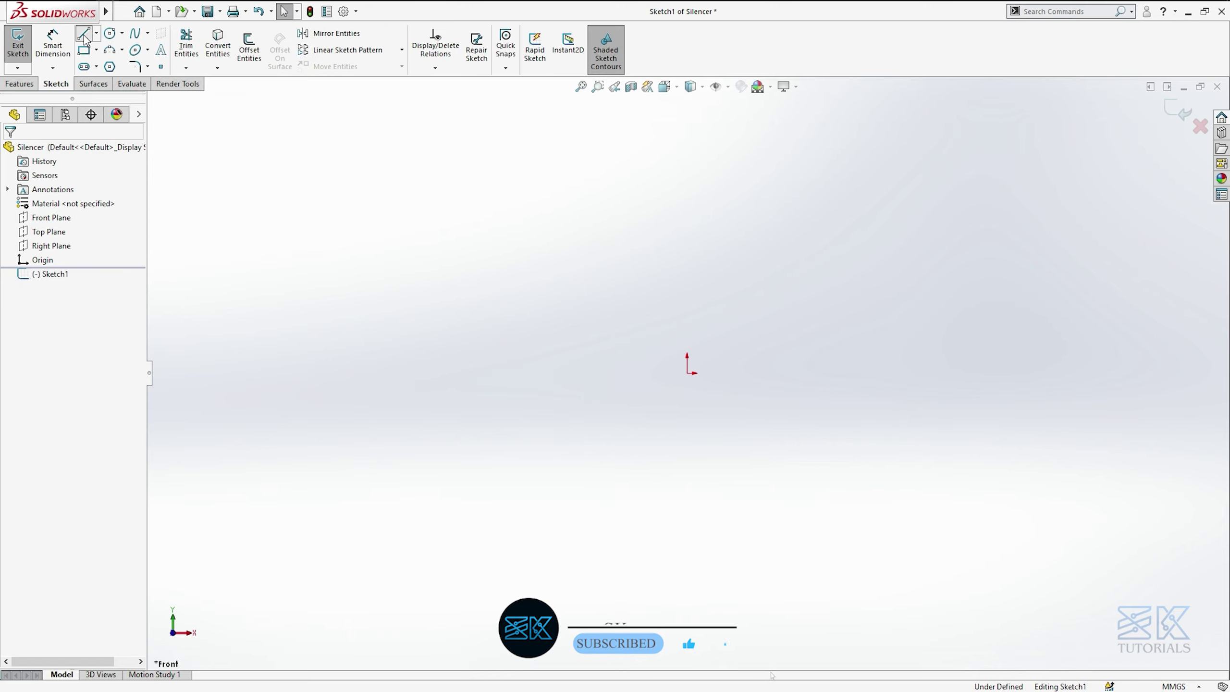
left_click(85, 35)
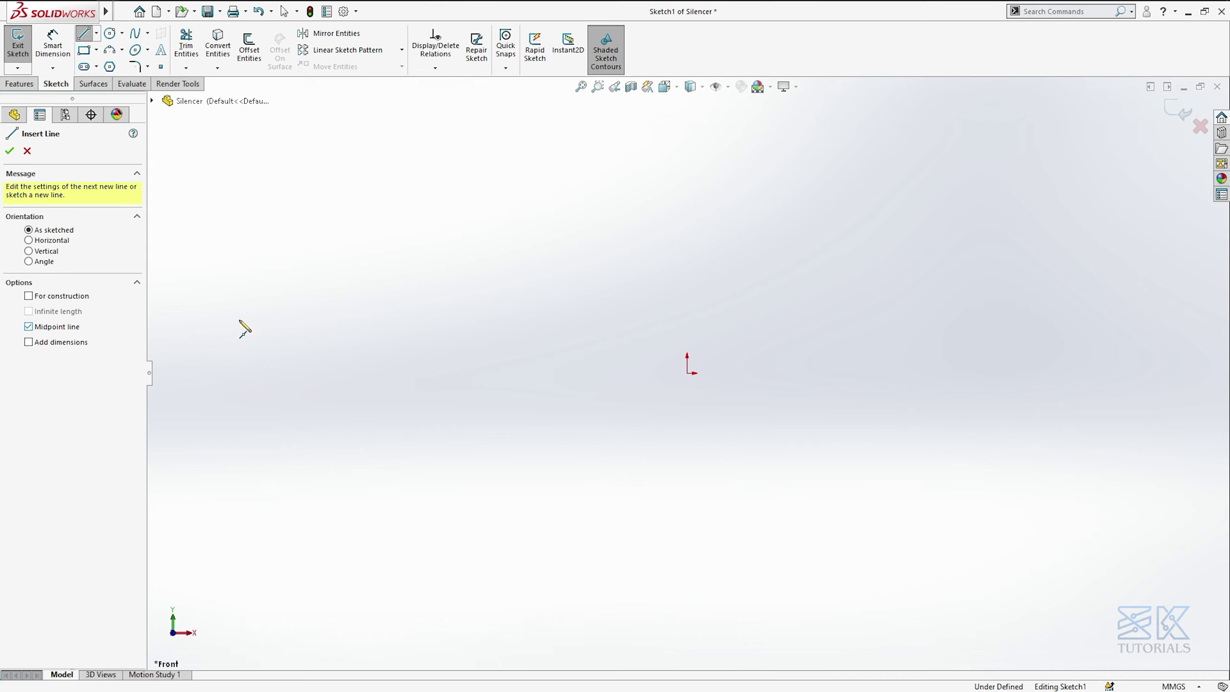
left_click(687, 373)
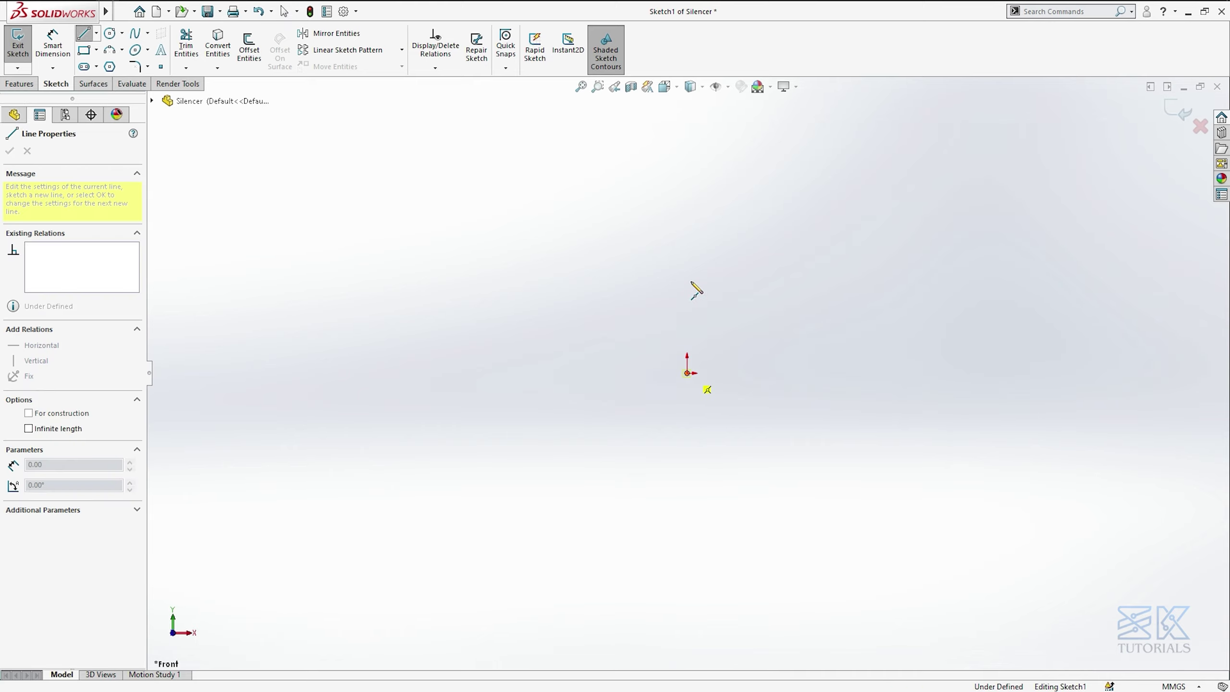
left_click(687, 259)
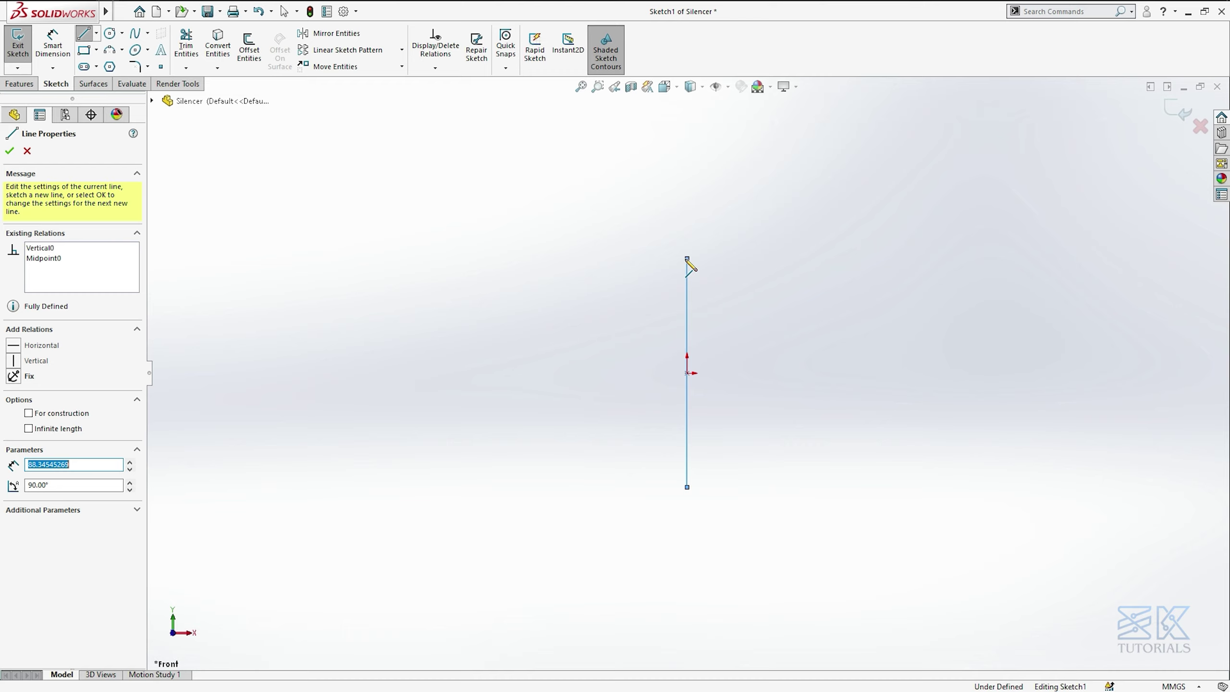
left_click(677, 259)
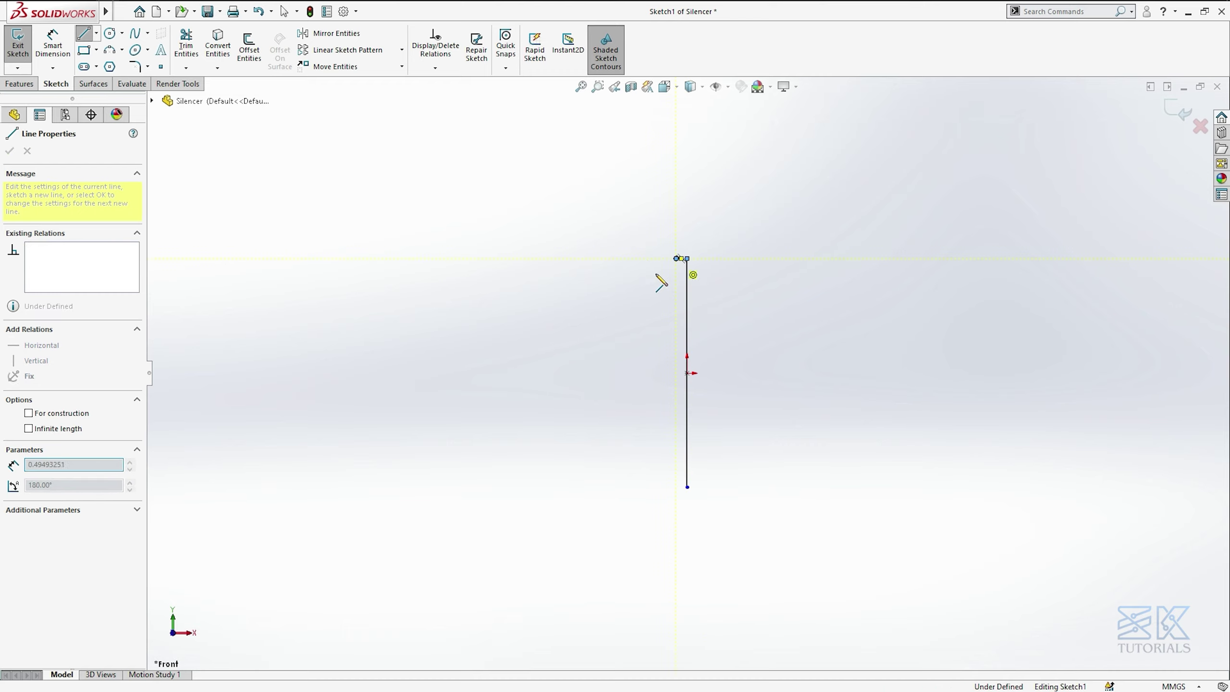
double_click(653, 281)
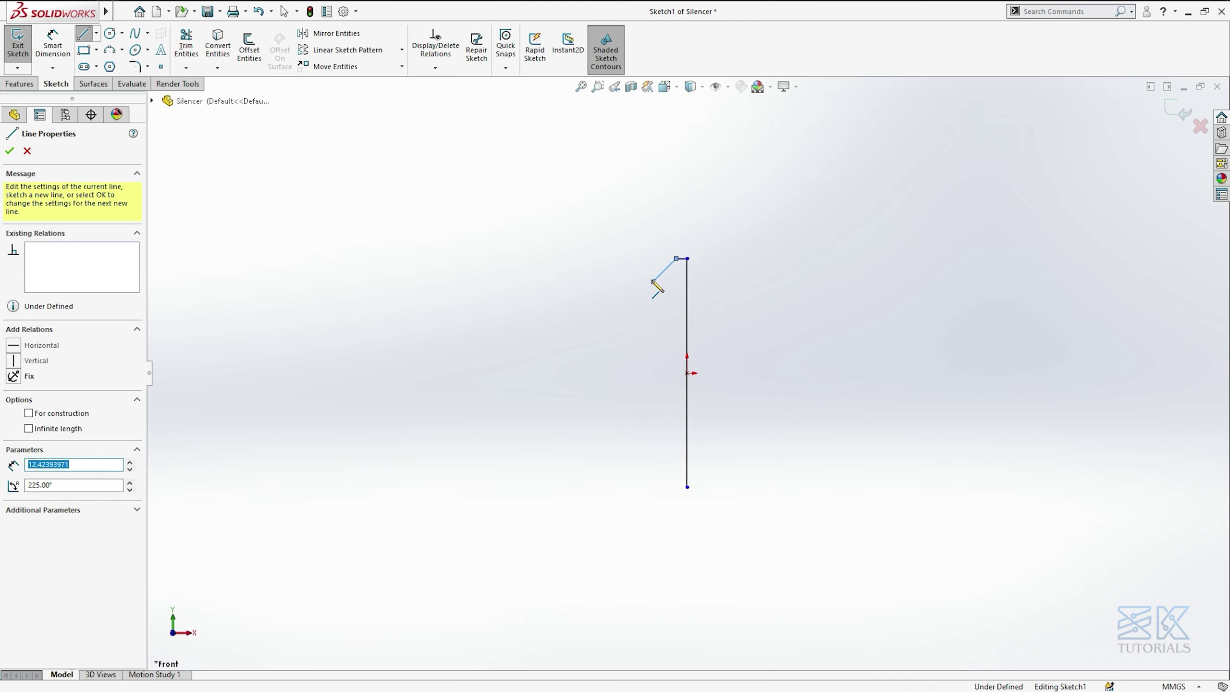
key("Escape")
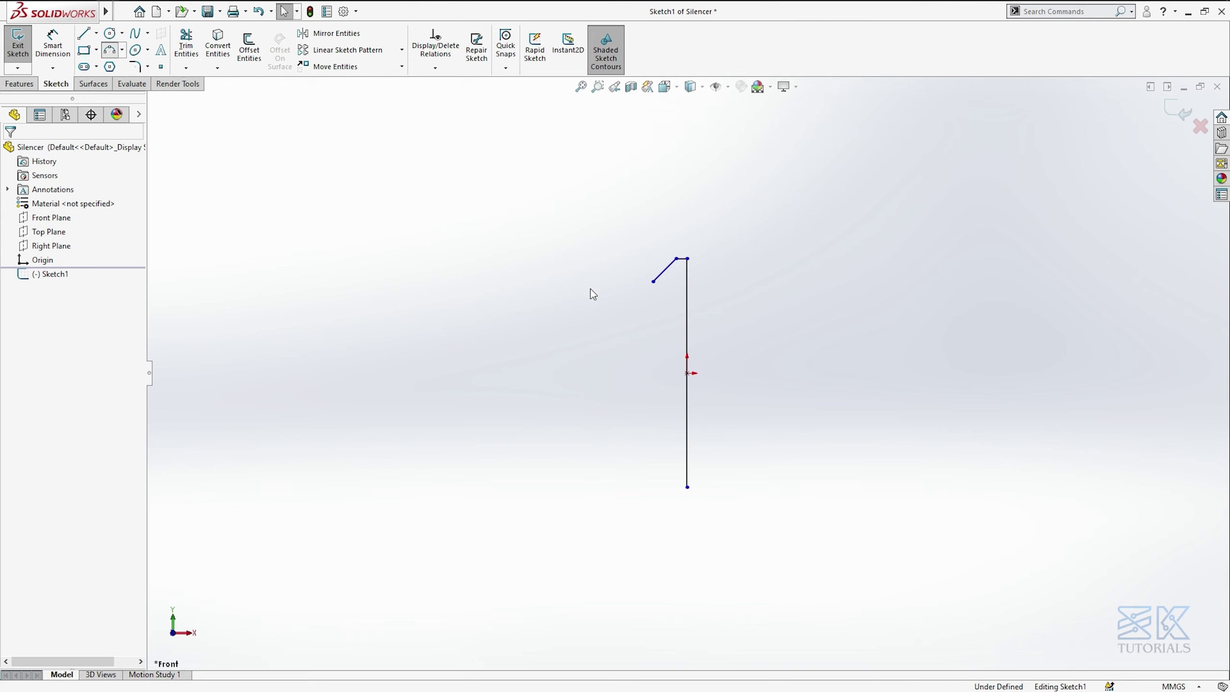
Add a small 3-point arc below the angled line and a long vertical side from its end
key("a")
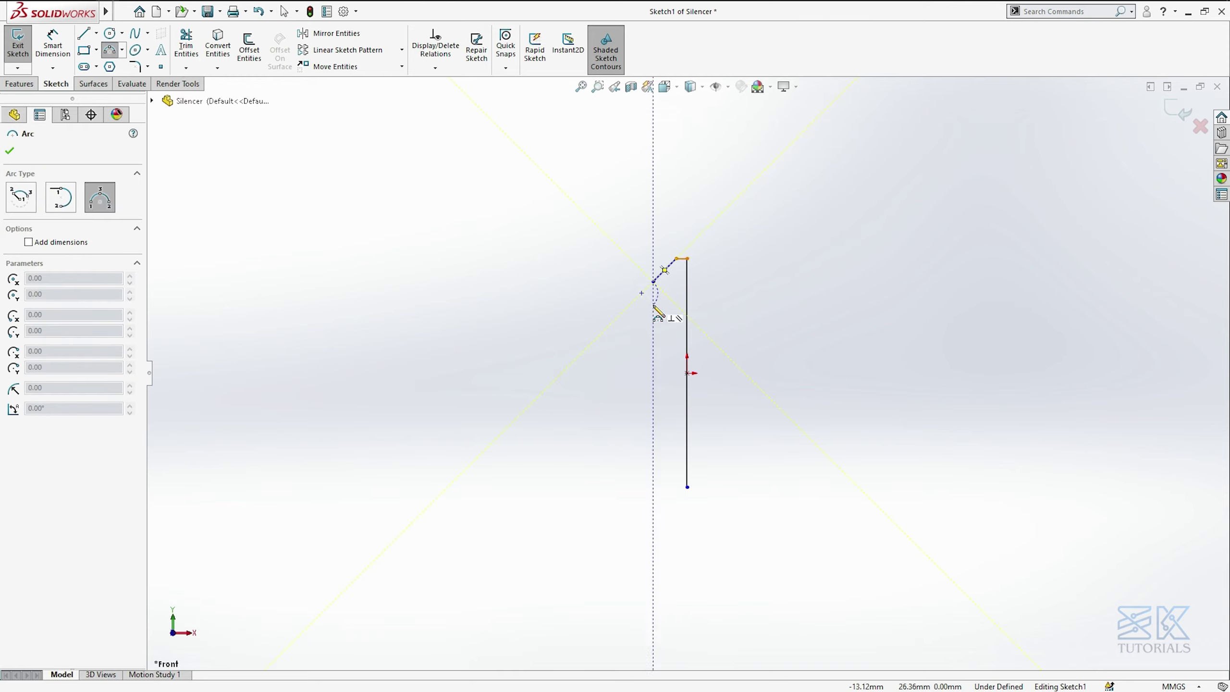
left_click(654, 305)
left_click(654, 304)
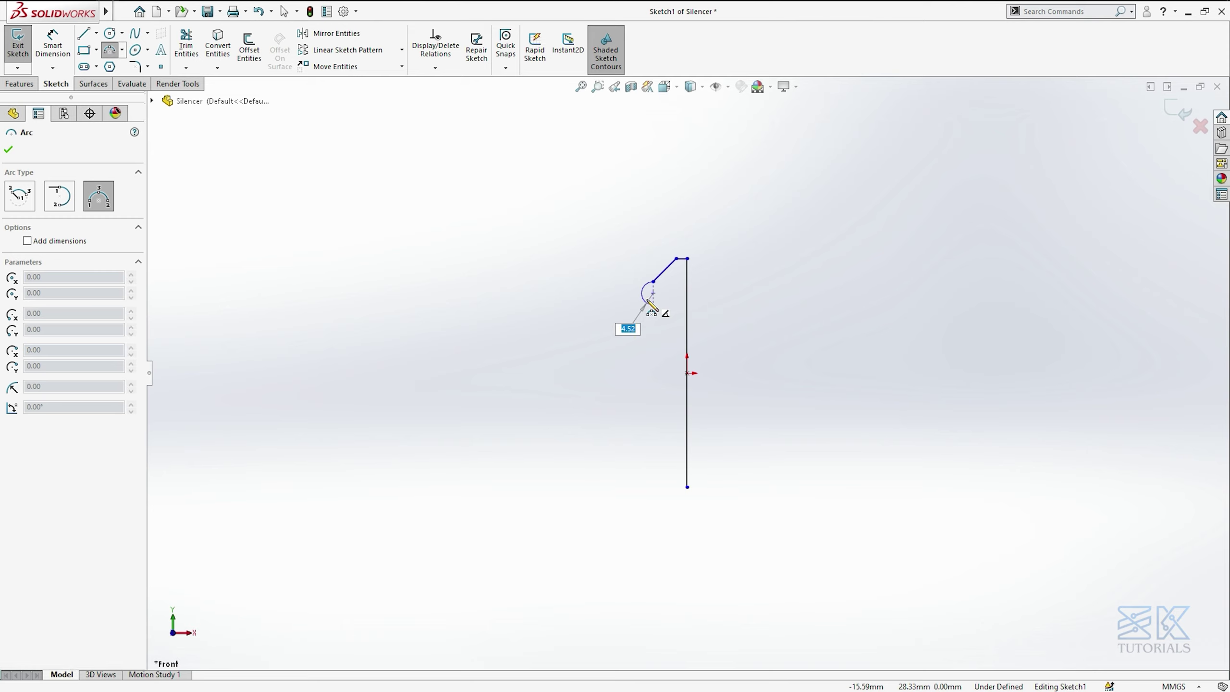
key("Escape")
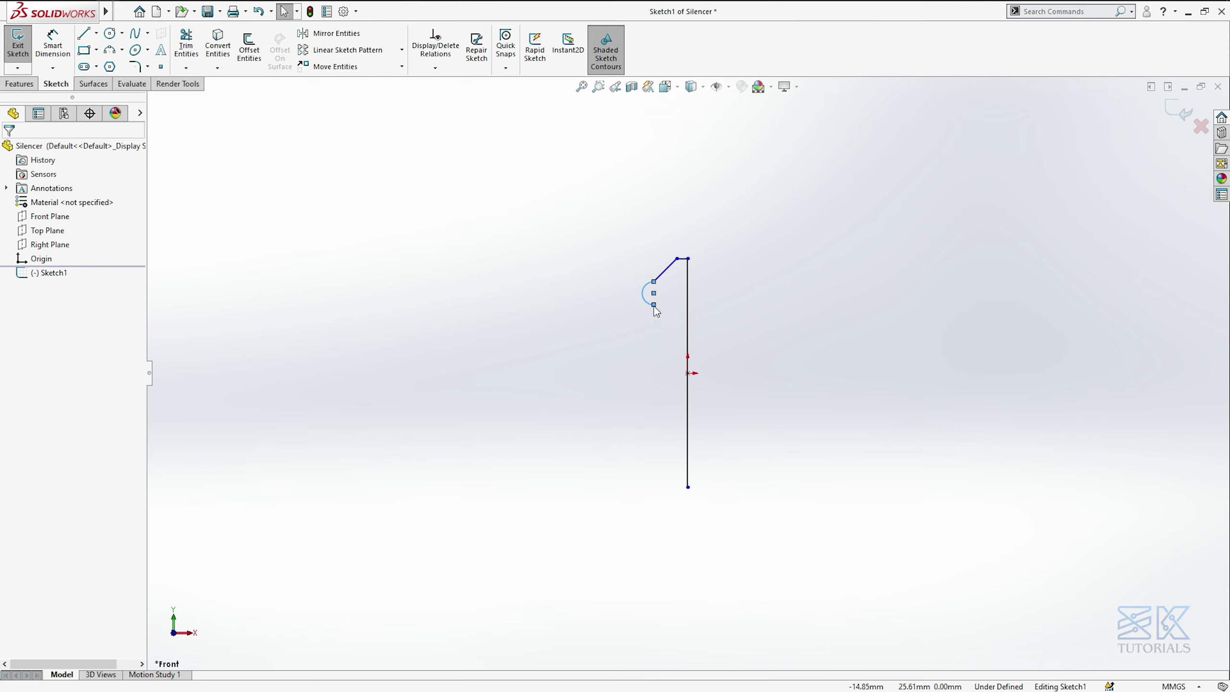
key("l")
left_click(654, 304)
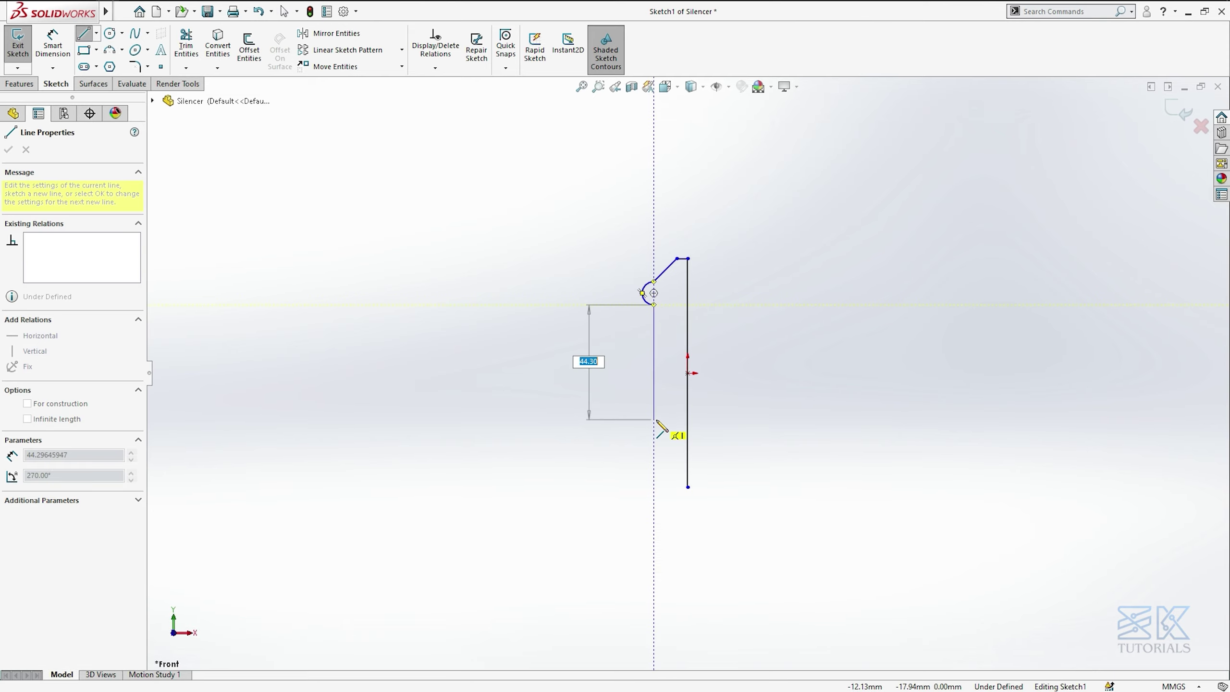
left_click(654, 419)
key("Escape")
key("Escape")
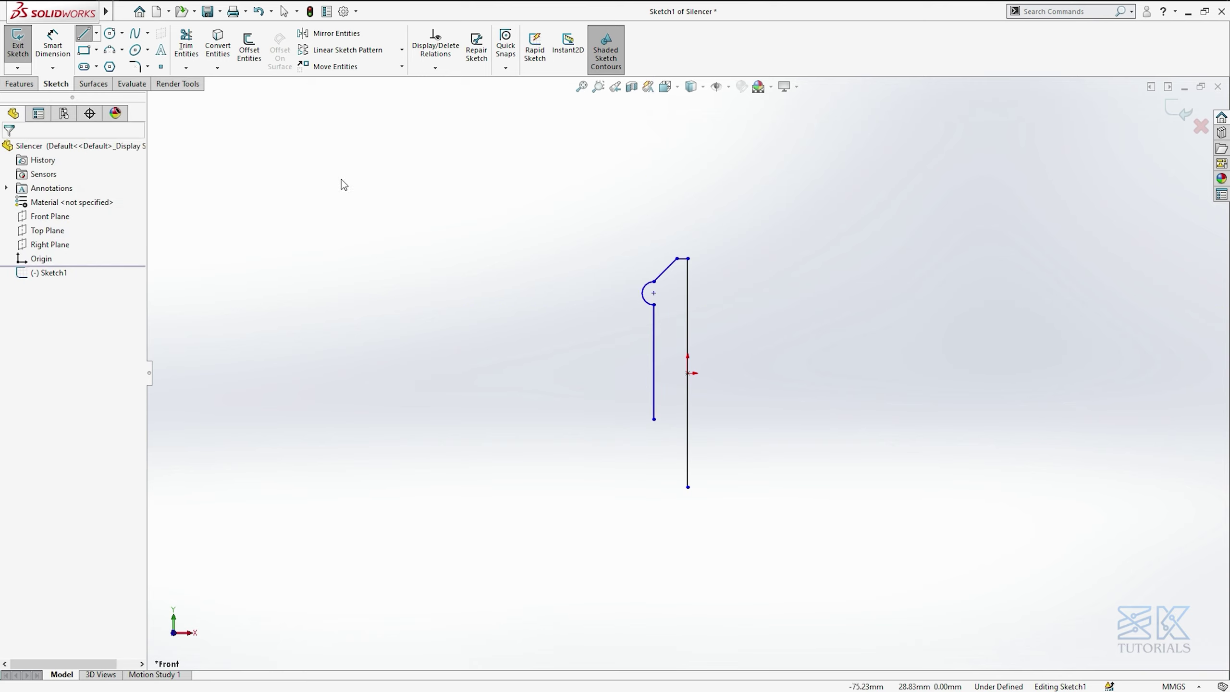
Add a small 3-point arc at the lower end of the long vertical side
left_click(107, 51)
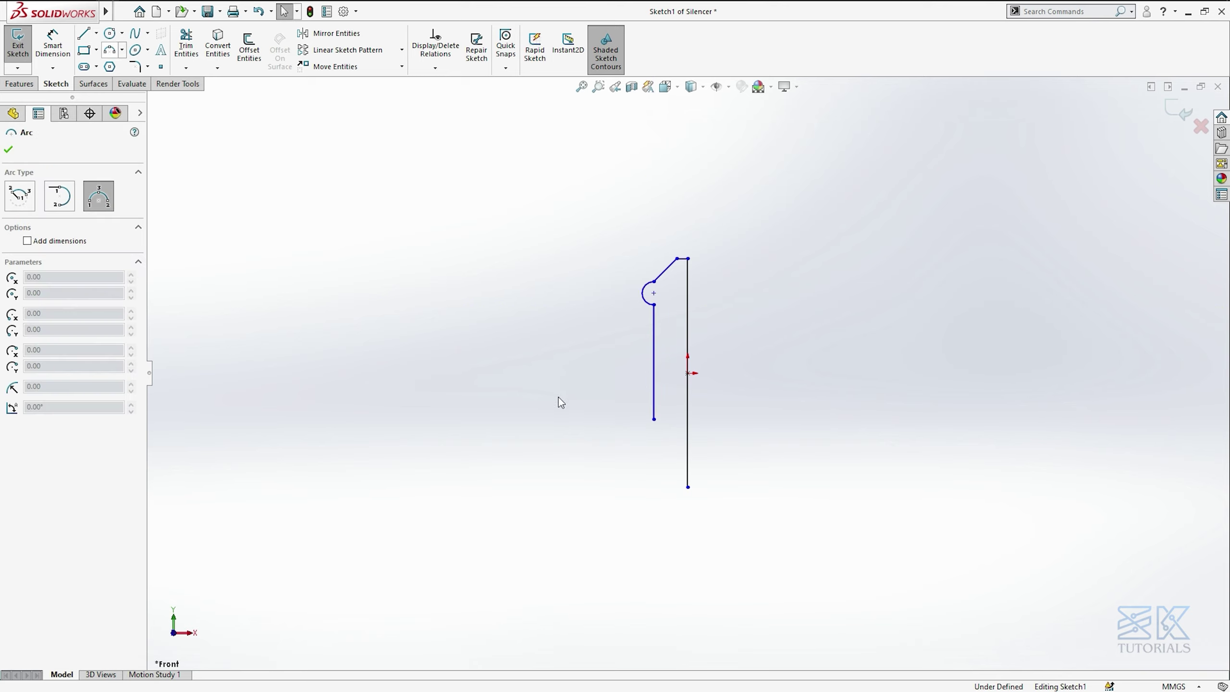
left_click(654, 419)
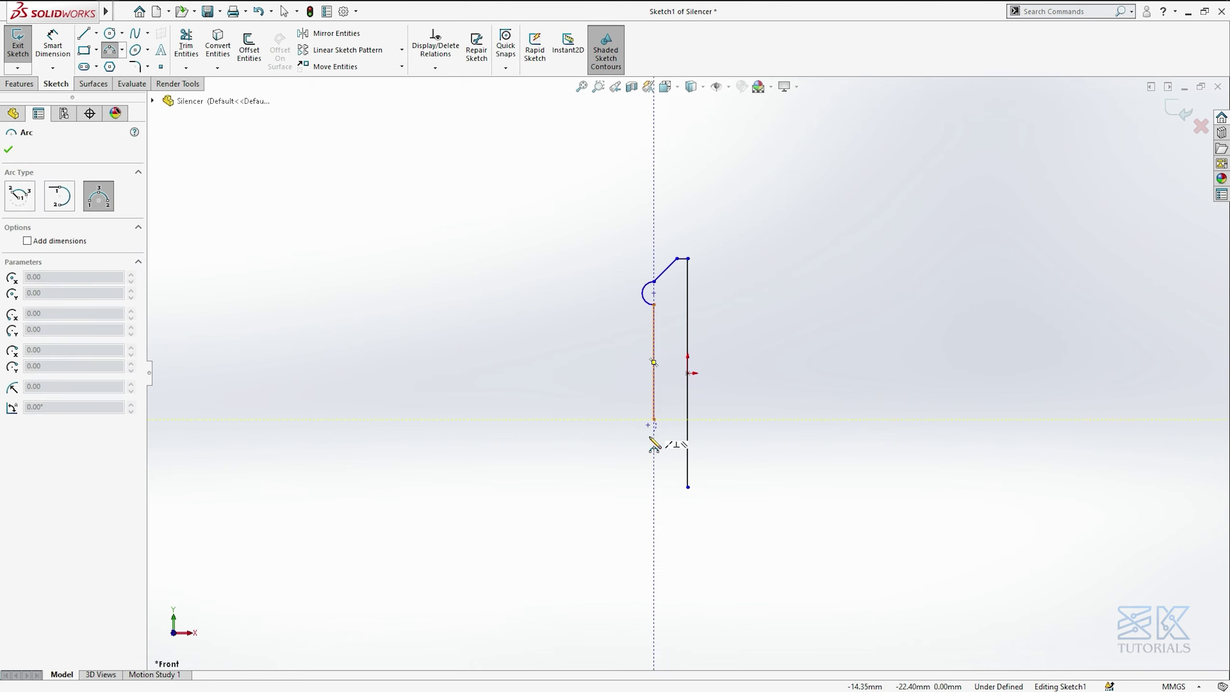
left_click(651, 430)
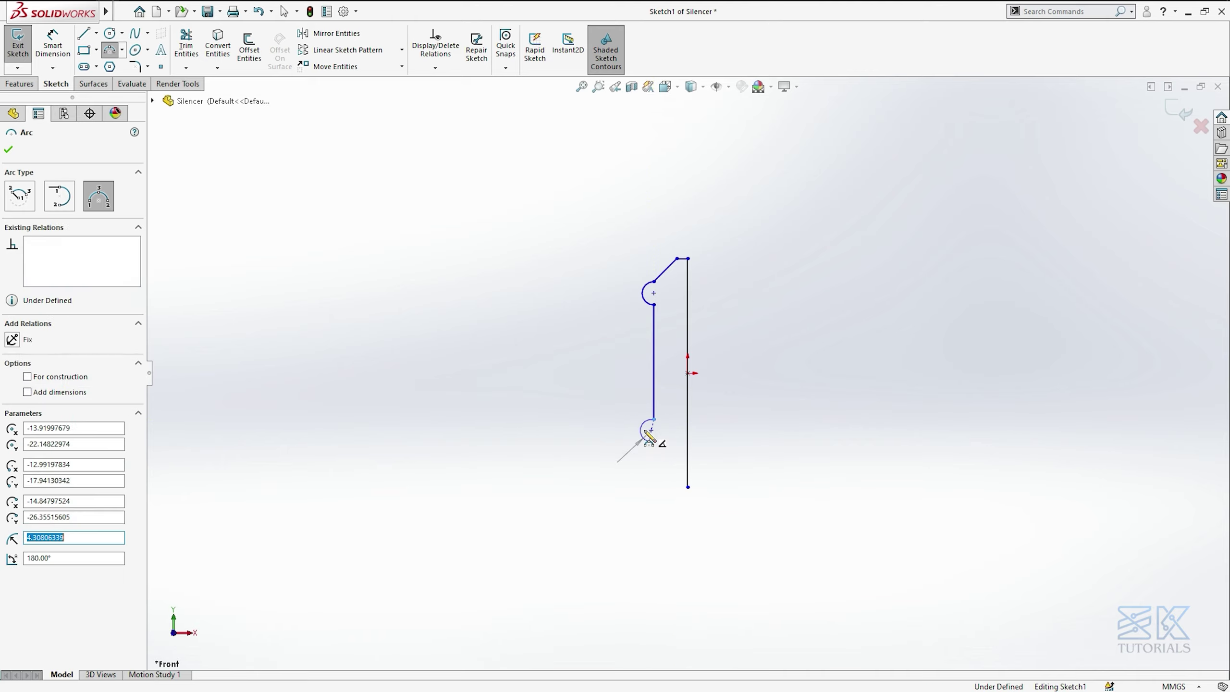
key("Escape")
Draw an angled line, short vertical and bottom edge closing back to the centre line
key("l")
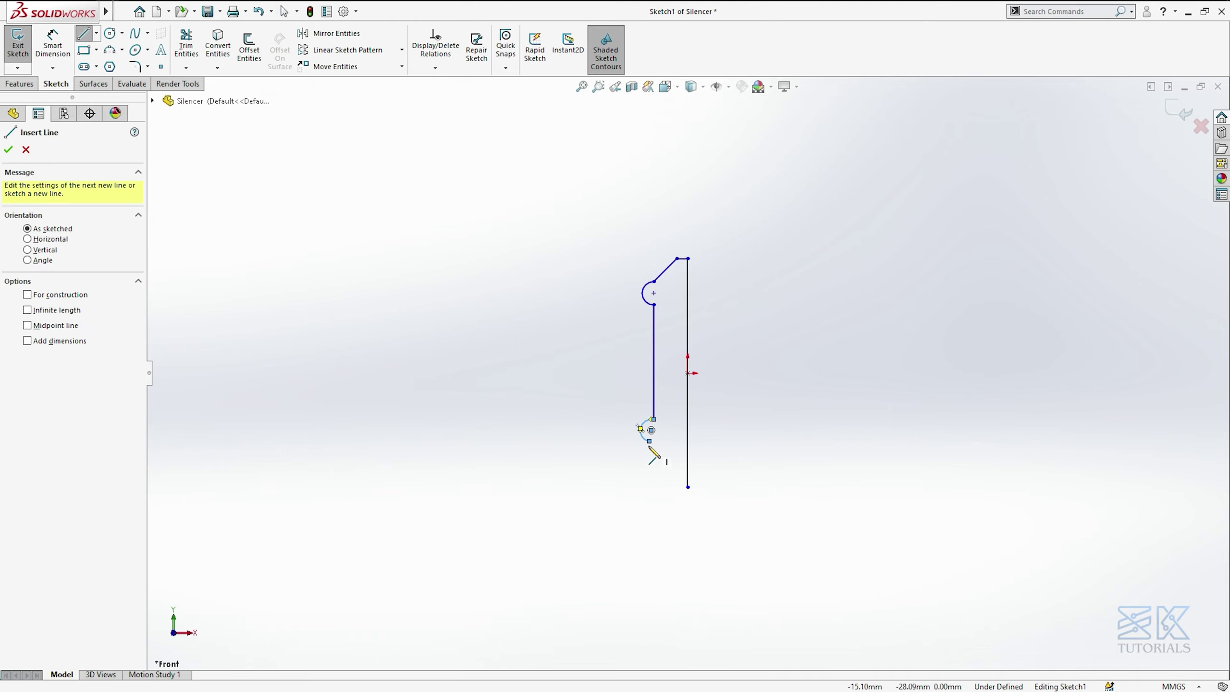
left_click(650, 442)
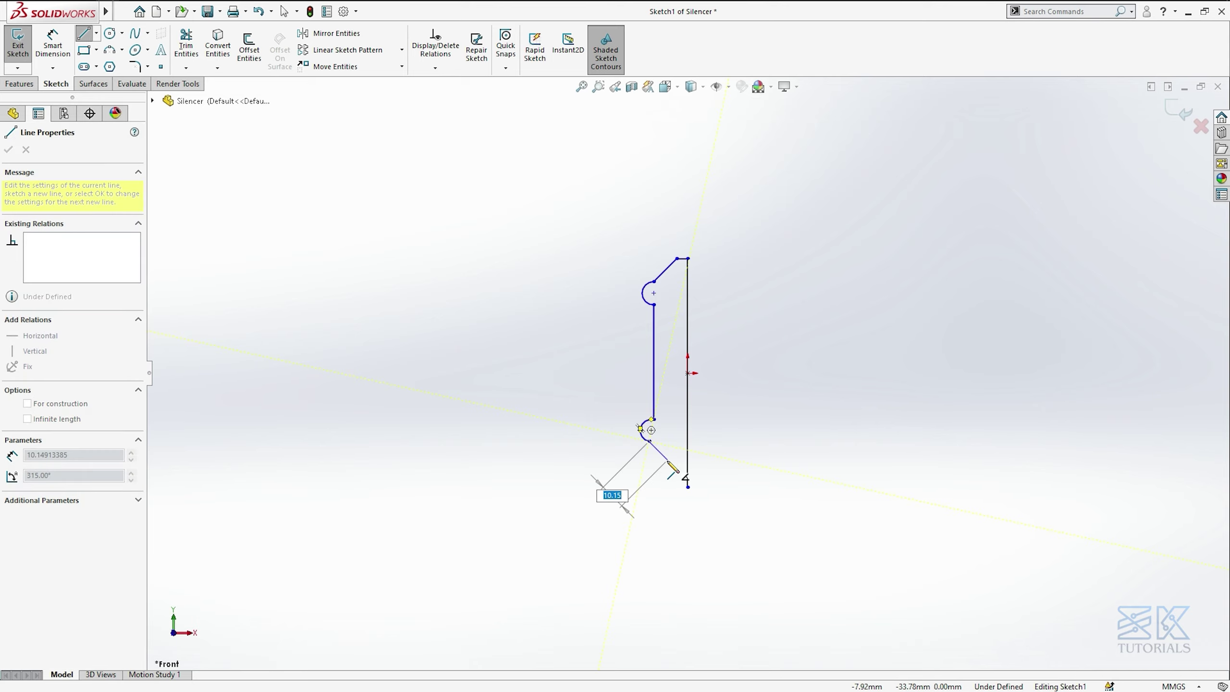
left_click(668, 459)
left_click(668, 487)
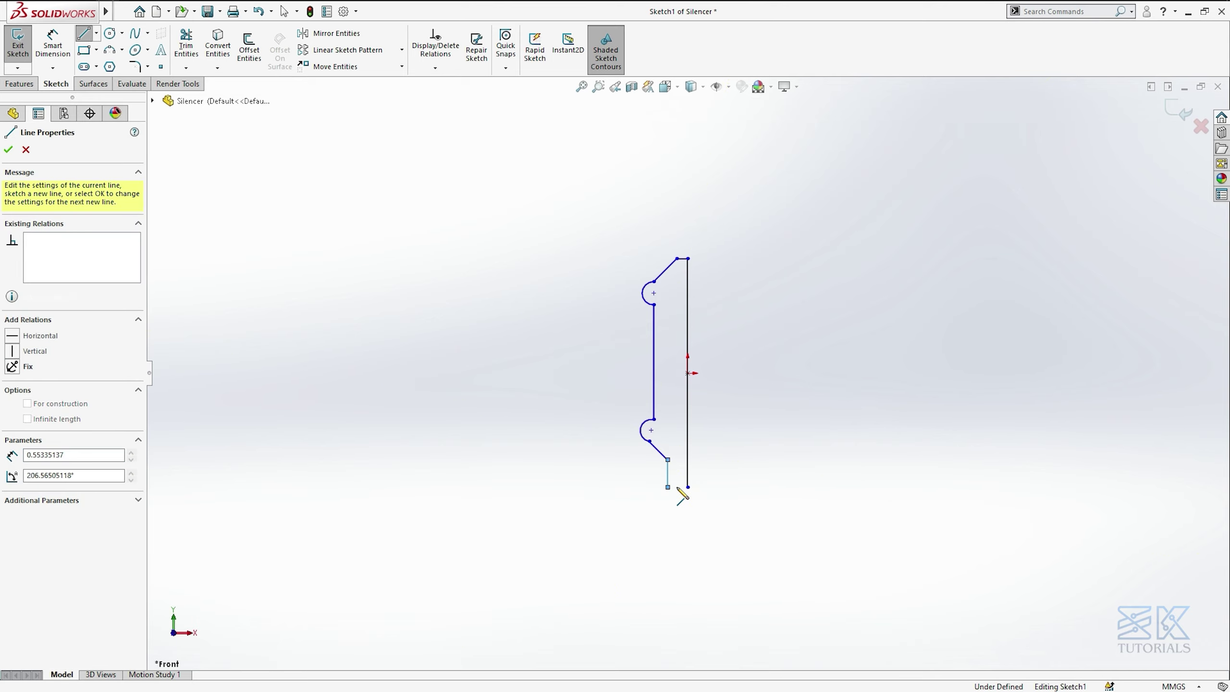
left_click(688, 487)
key("Escape")
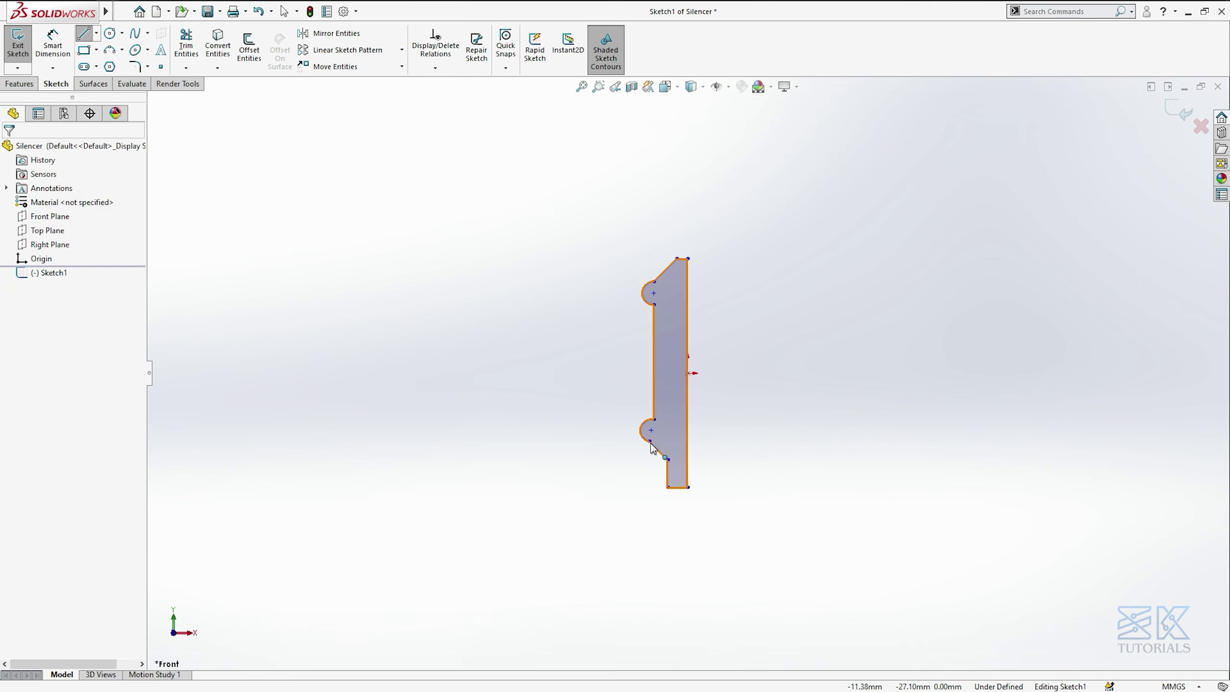
Drag the upper arc centre onto the long side and make the lower arc centre coincident with it
left_click(650, 442)
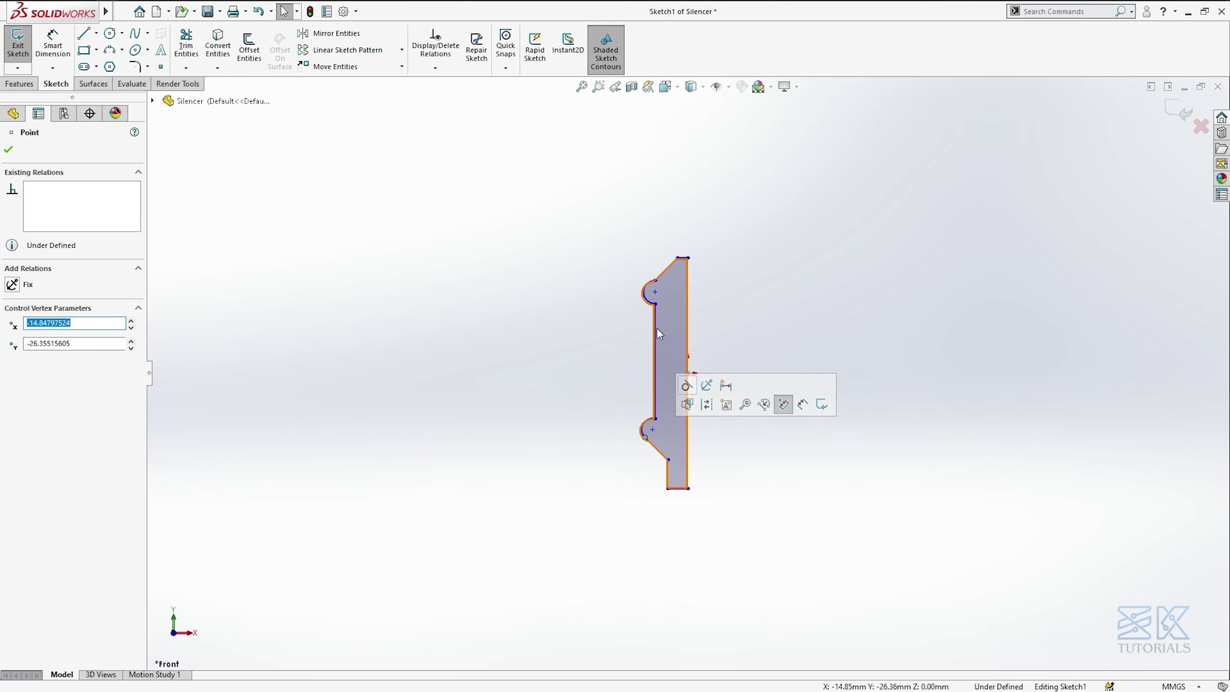
left_click(656, 281)
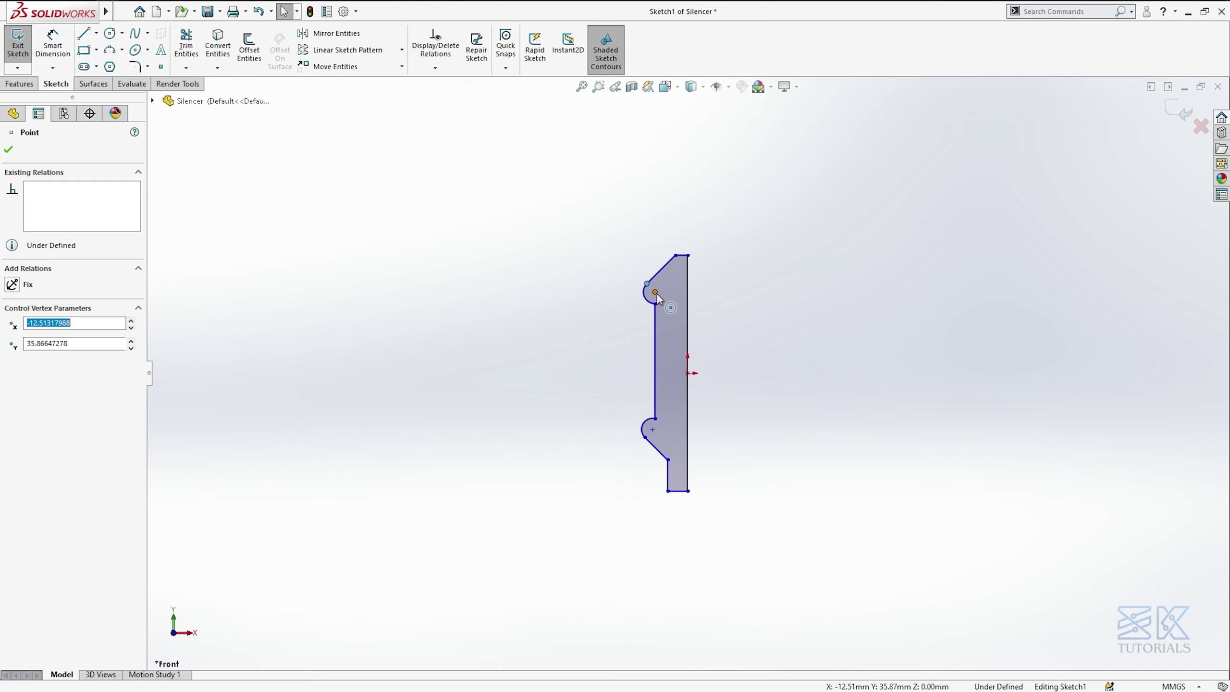
left_click_drag(658, 294, 653, 321)
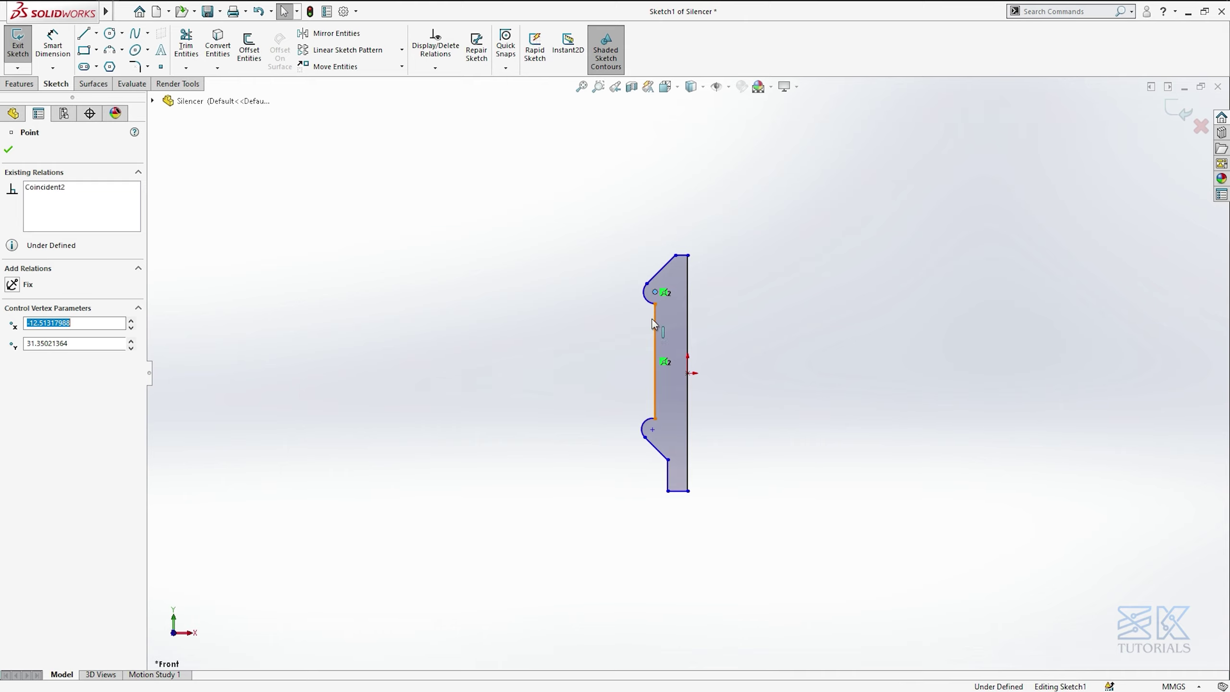
left_click(653, 431)
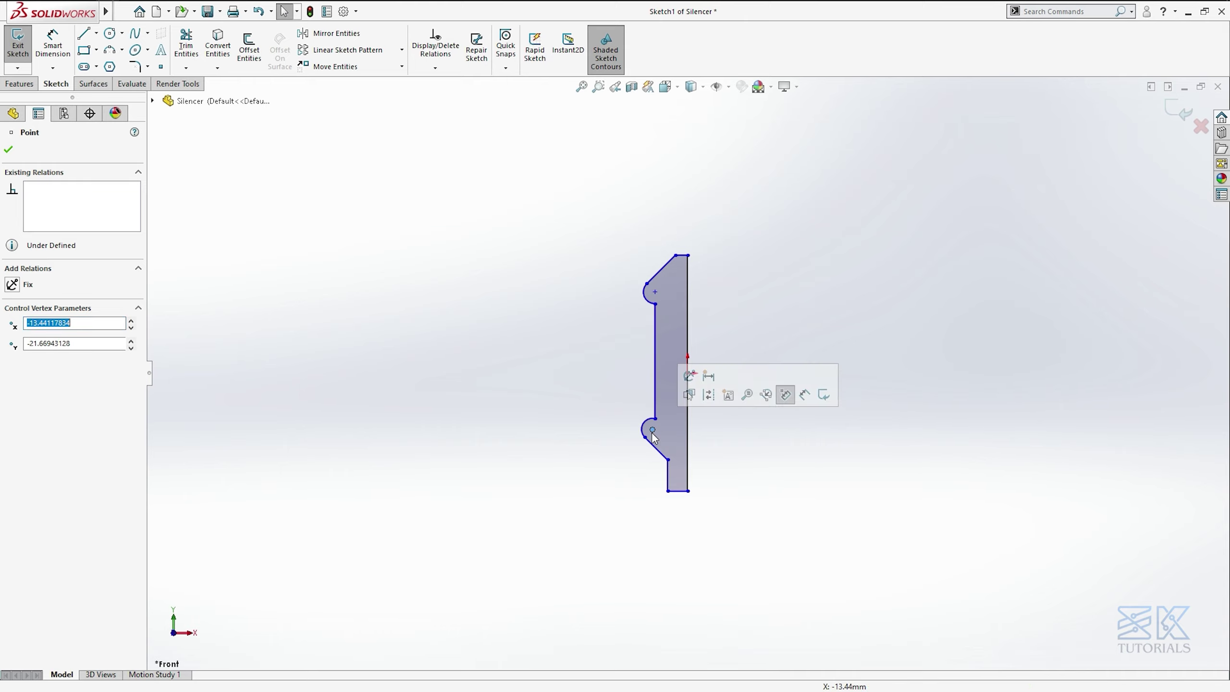
left_click(655, 393)
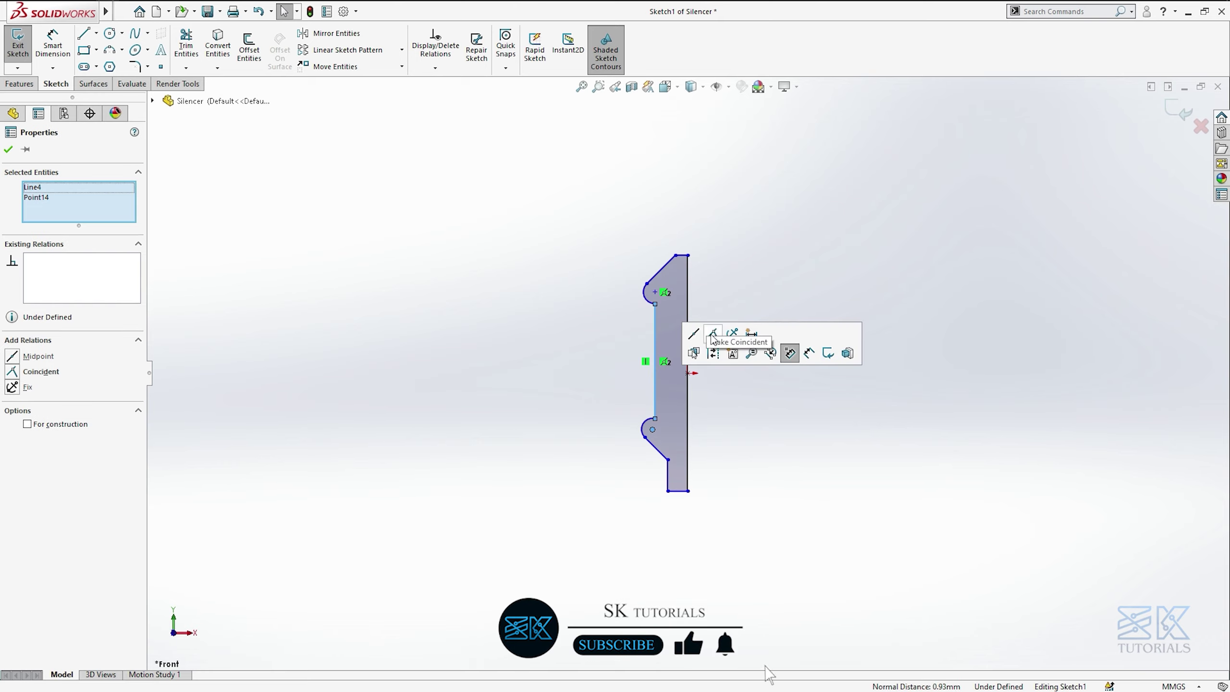
left_click(589, 312)
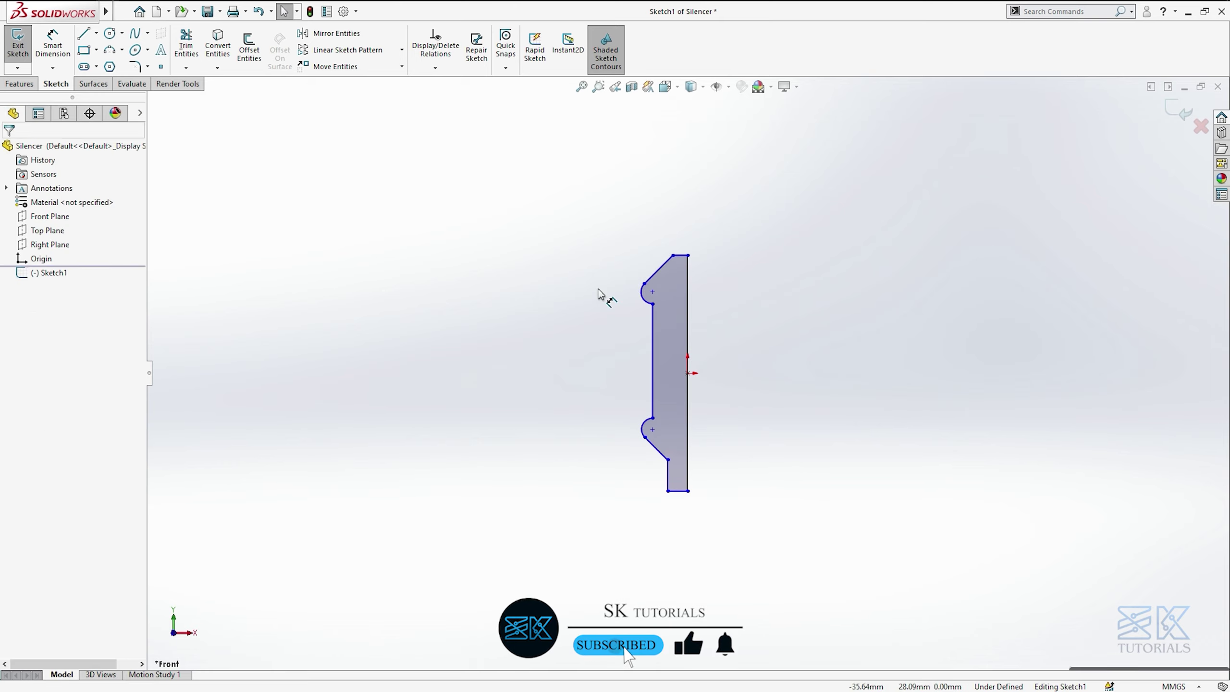
Dimension the centre line to 31 and the bottom edge width to 1.50
key("d")
left_click(689, 350)
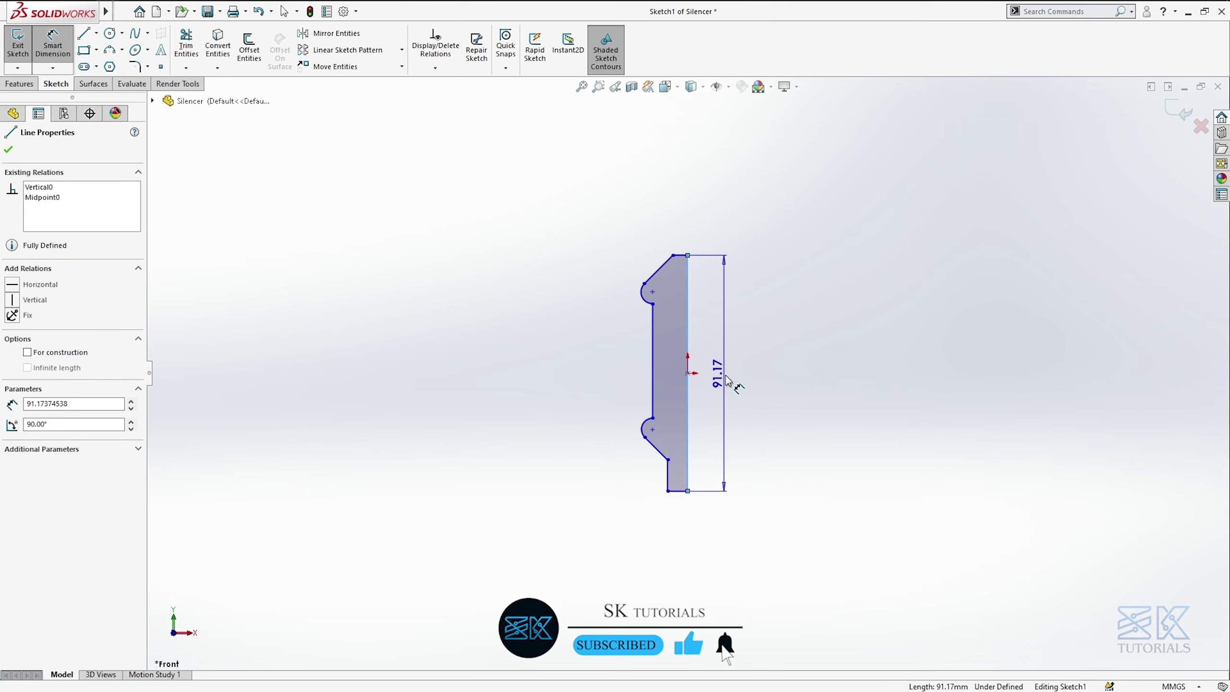
left_click(729, 381)
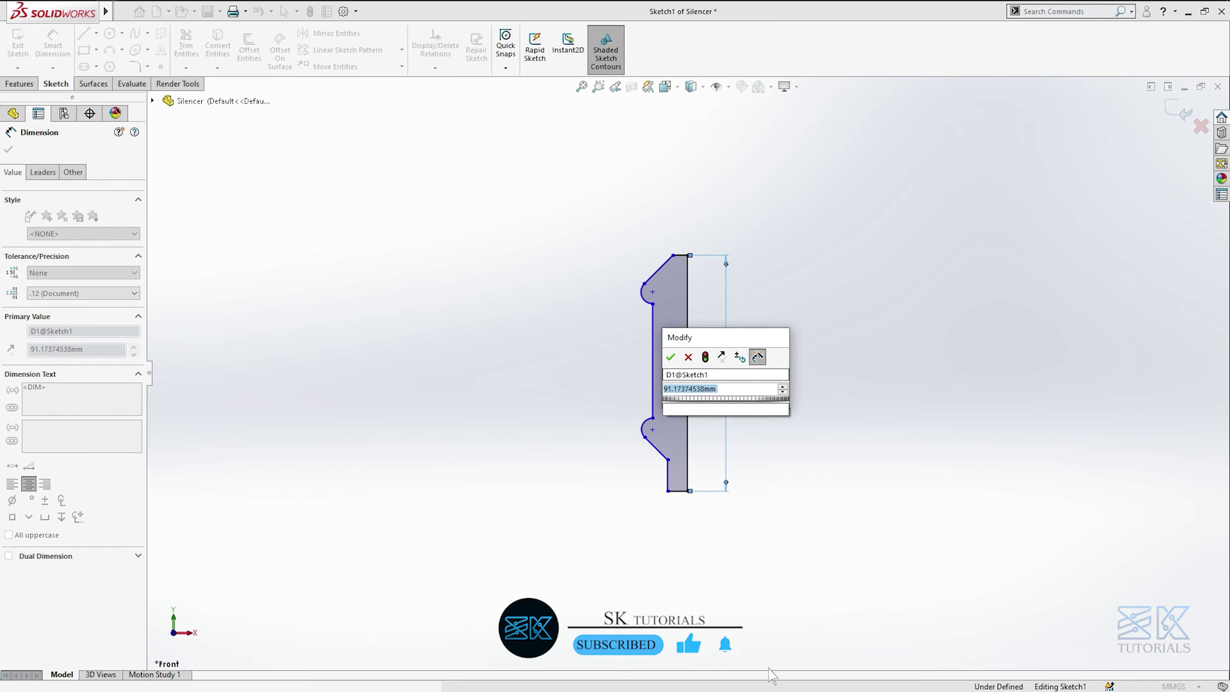
type("31")
key("Return")
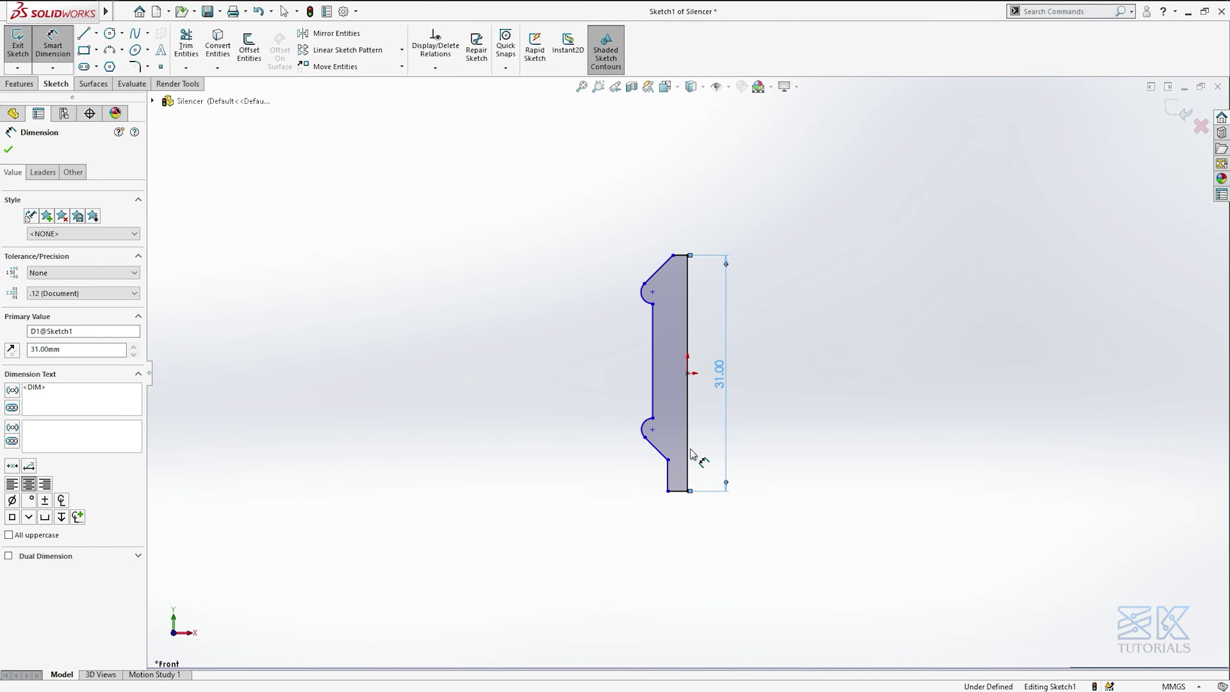
left_click(676, 494)
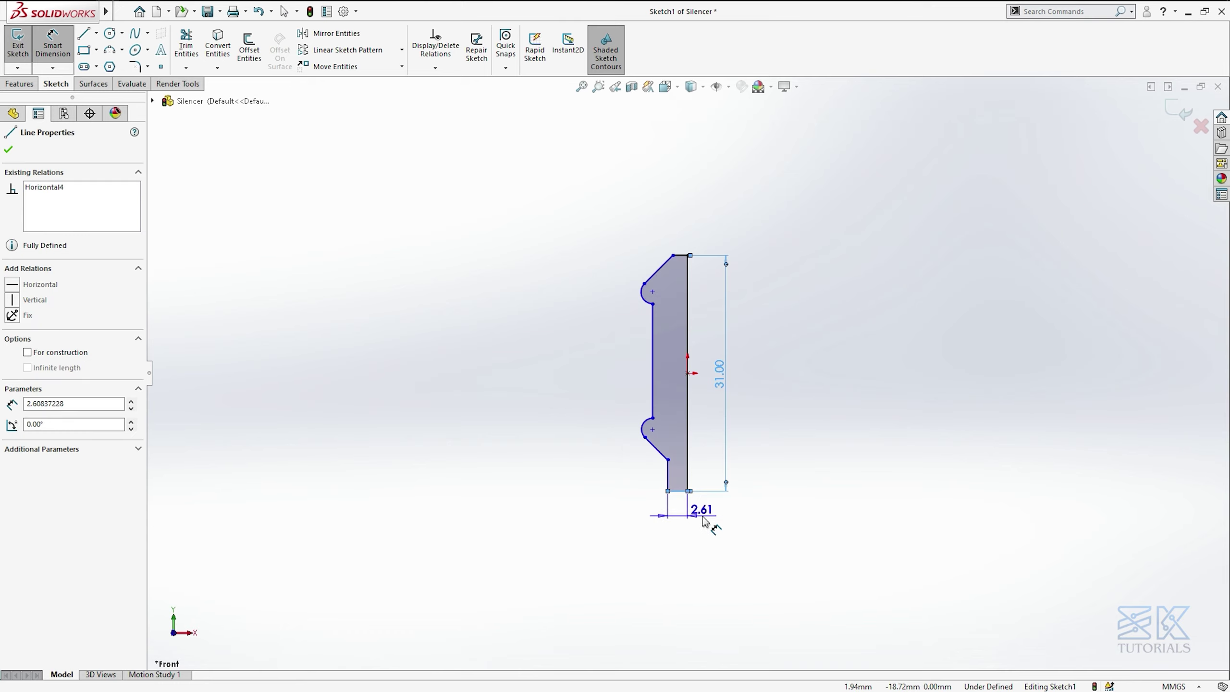
left_click(712, 518)
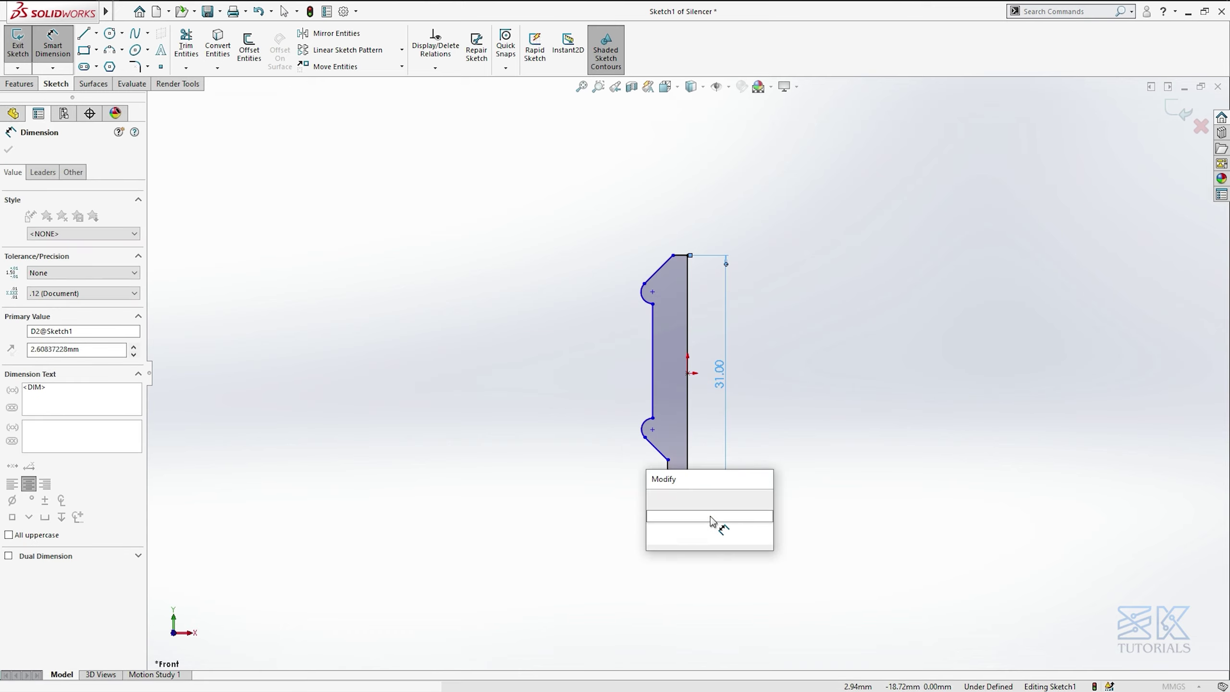
type("1.5")
key("Return")
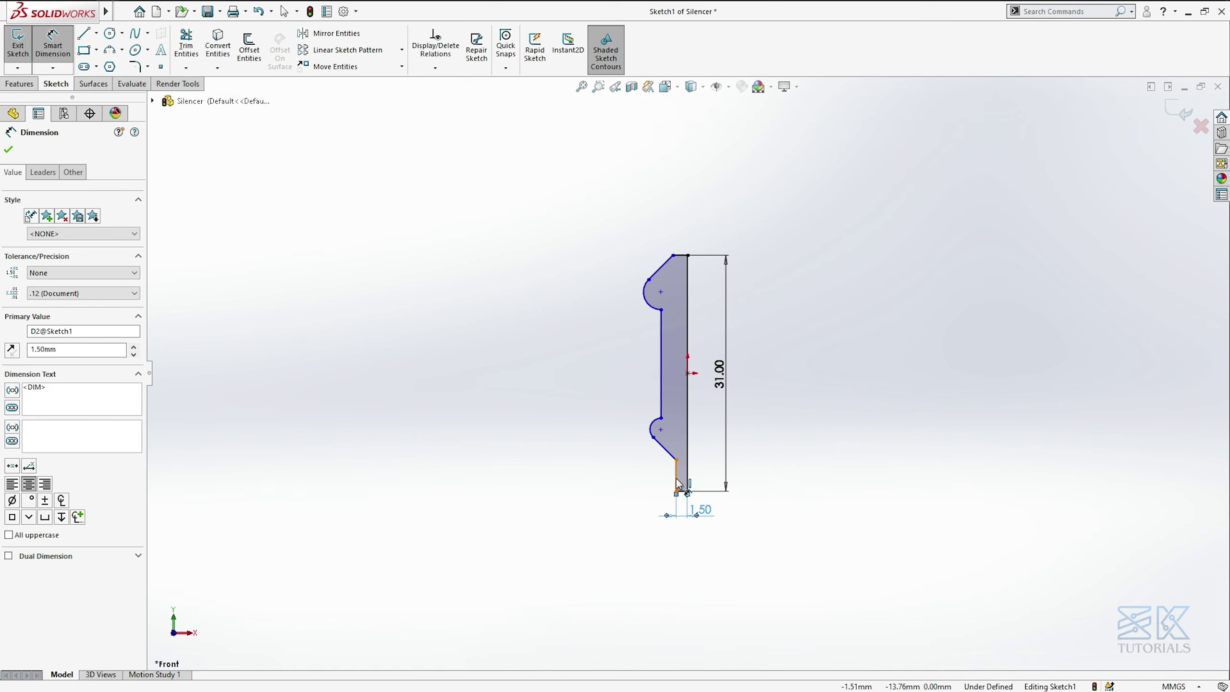
Dimension the short vertical to 5.00, the top line to 2.00 and the offset to 3.00
left_click(677, 479)
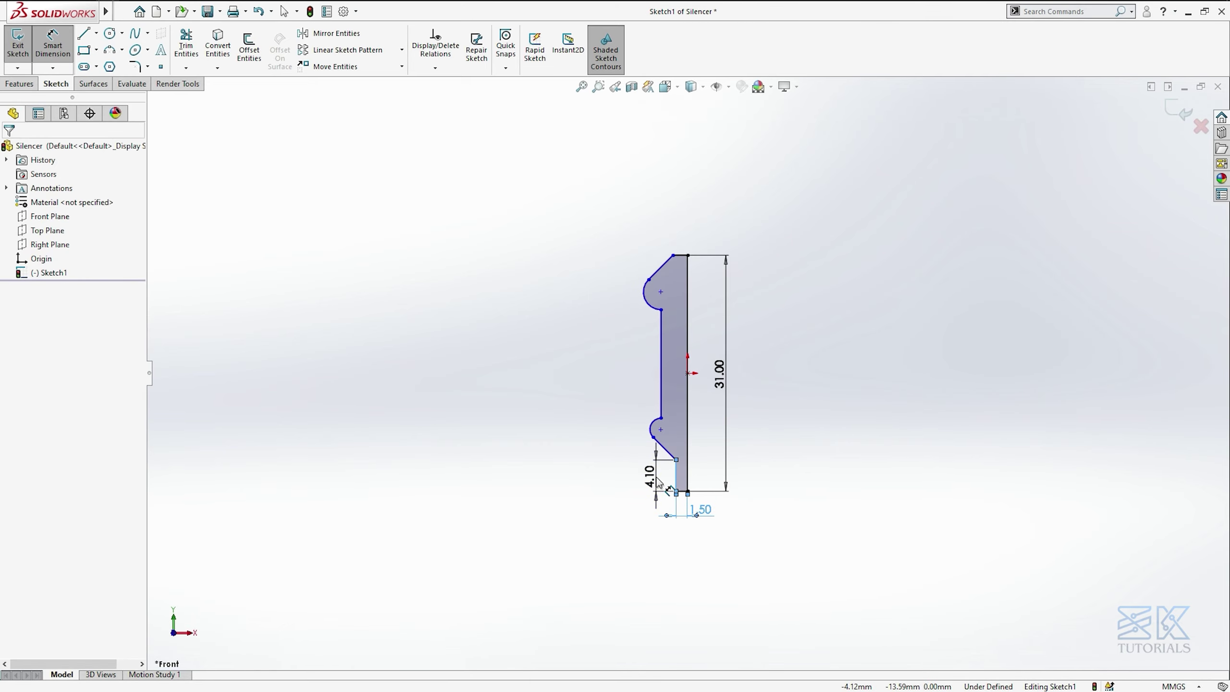
left_click(657, 481)
type("5")
key("Return")
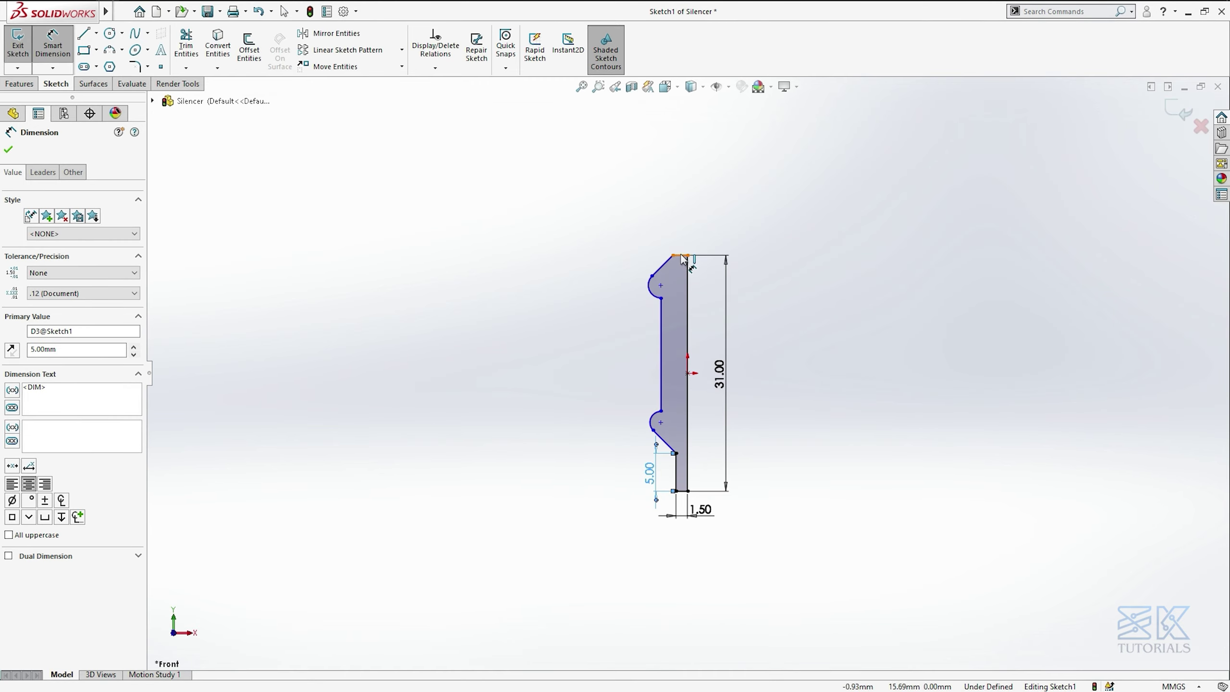
left_click(683, 231)
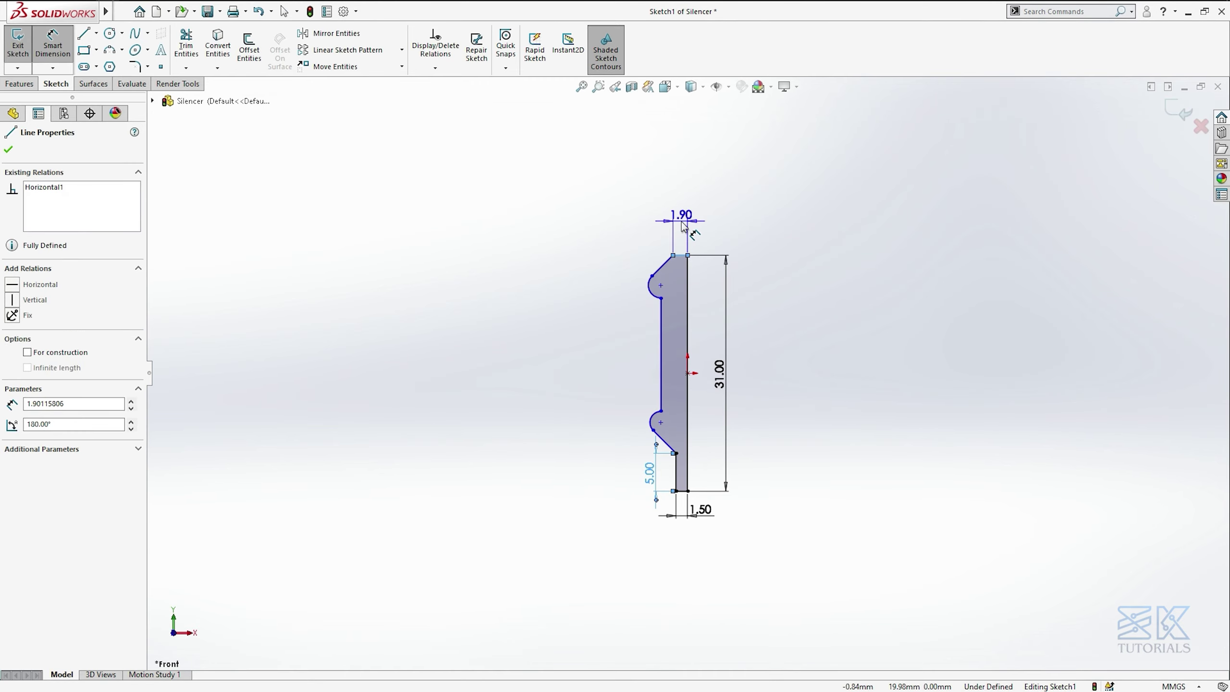
left_click(712, 243)
type("2")
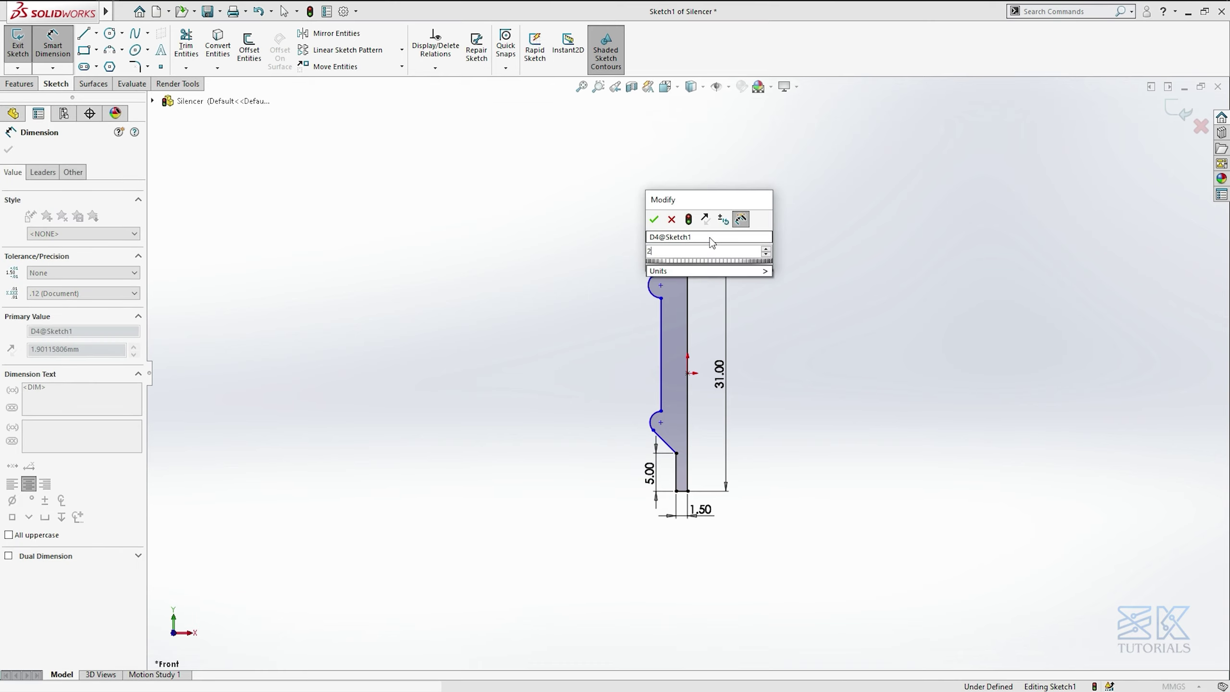
key("Return")
left_click(688, 315)
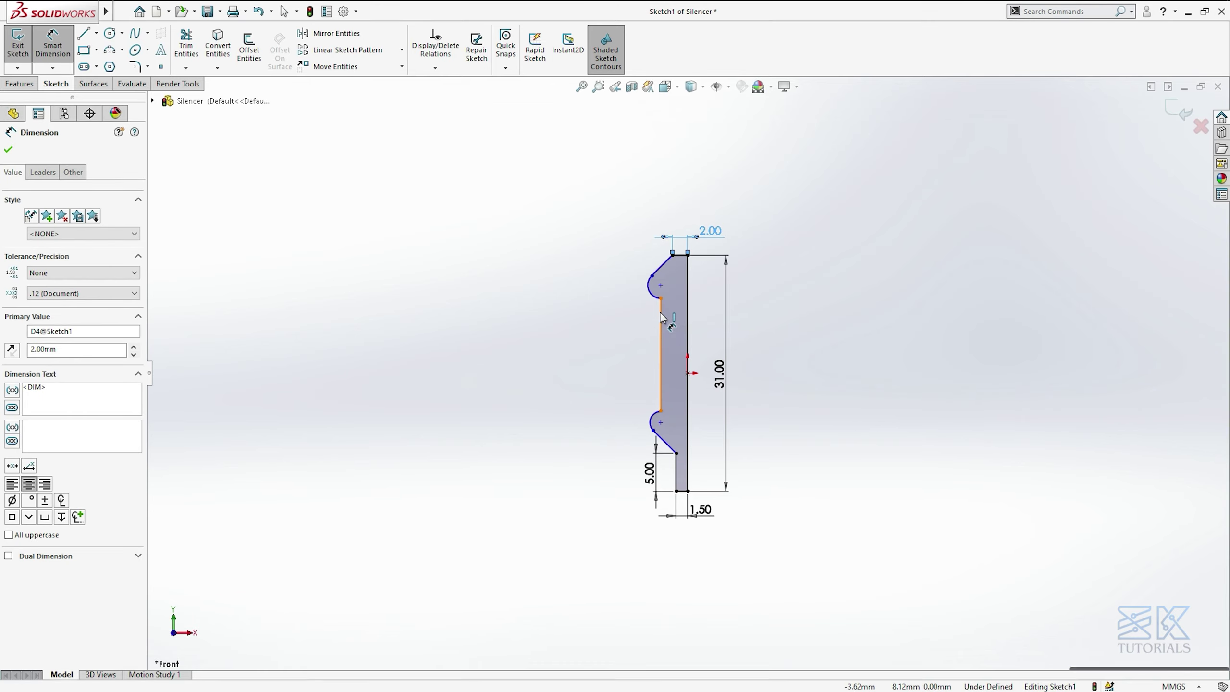
left_click(663, 310)
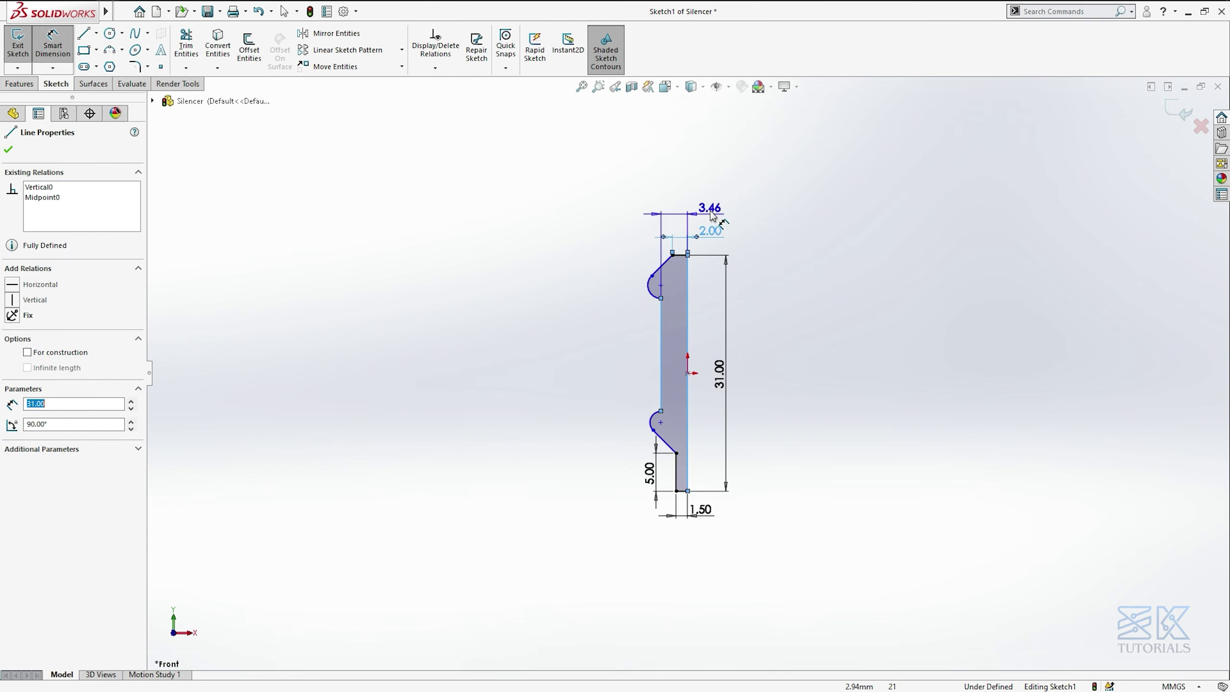
left_click(713, 208)
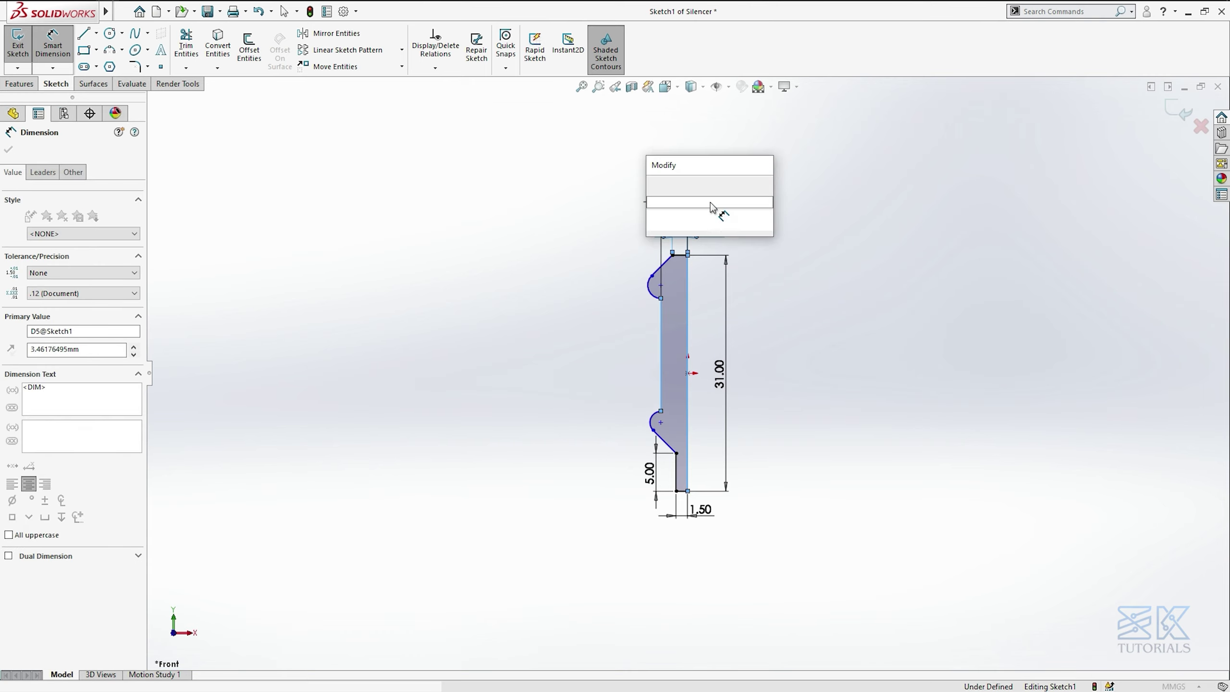
type("3")
key("Return")
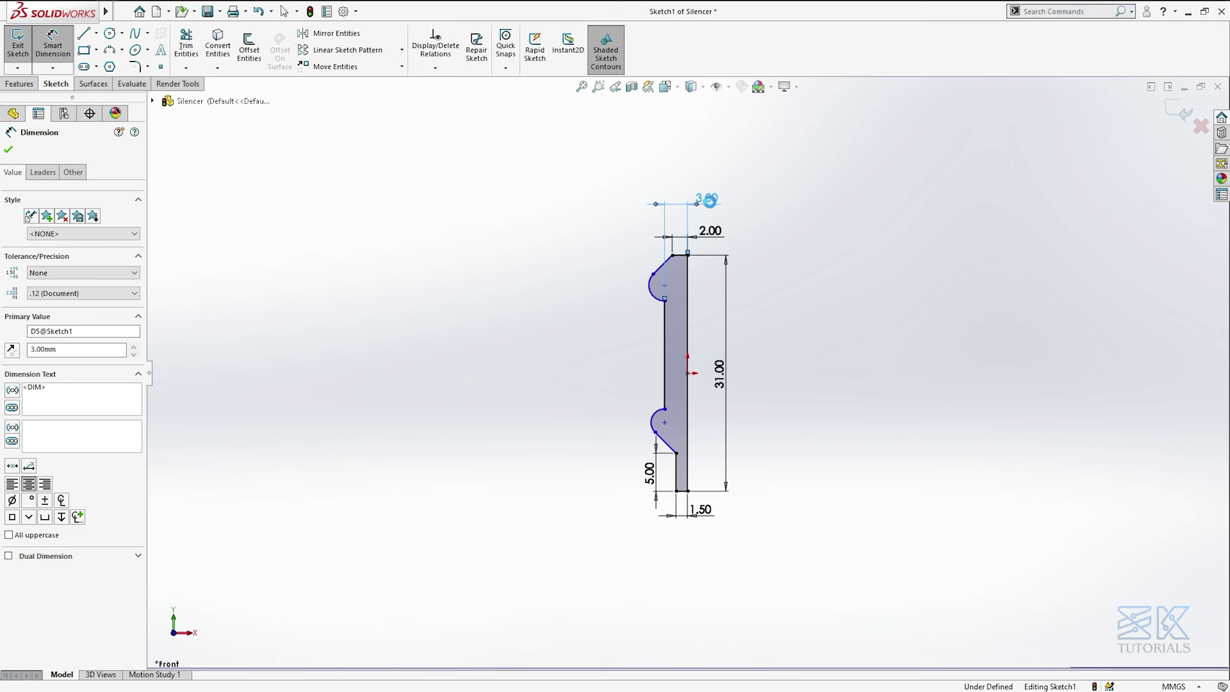
Give both arcs R0.50 and the long left line a 20.00 length
left_click(640, 411)
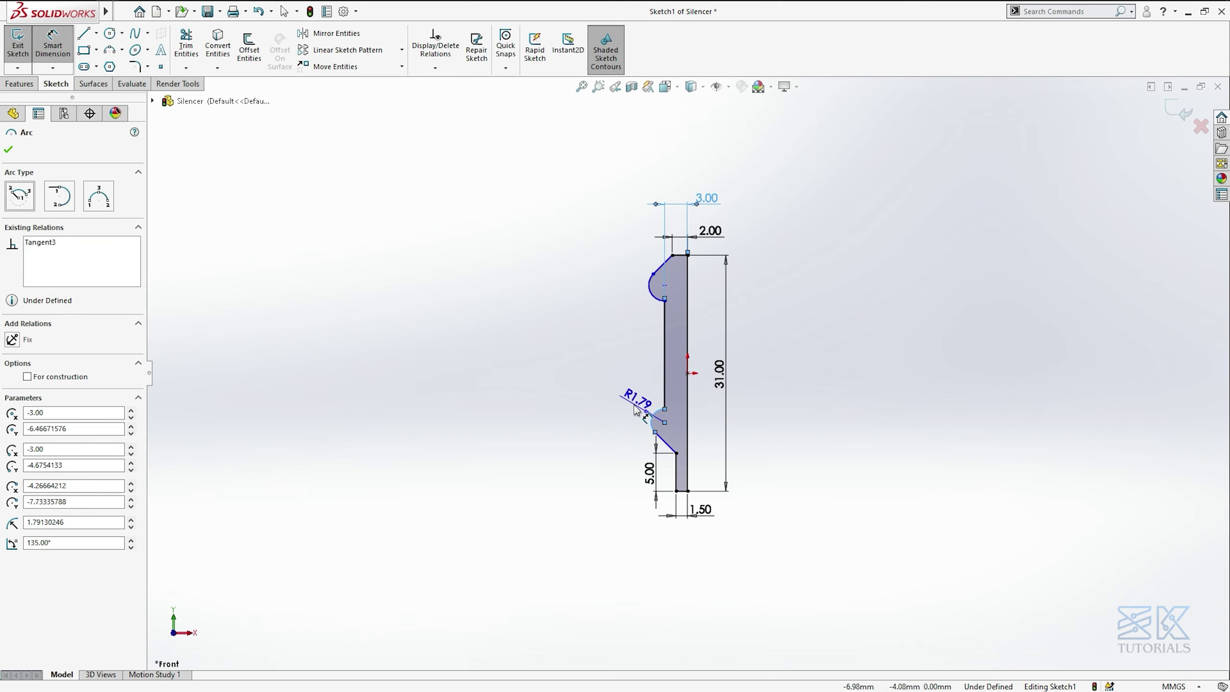
left_click(636, 410)
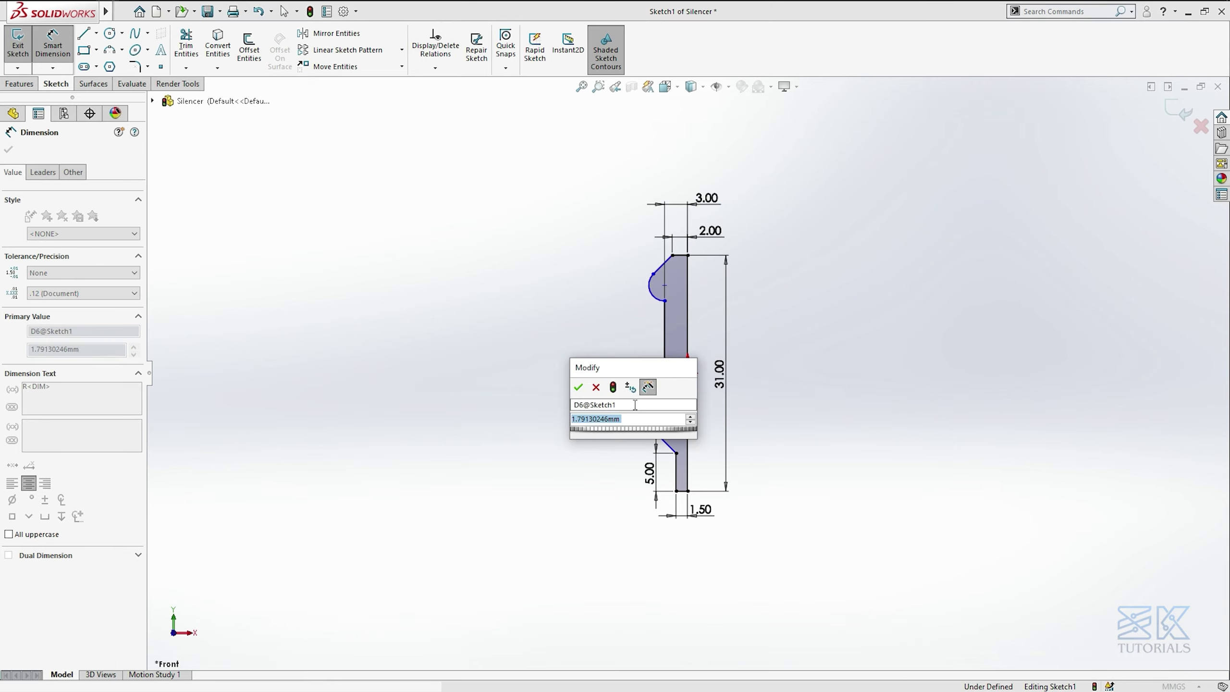
type("0.5")
key("Return")
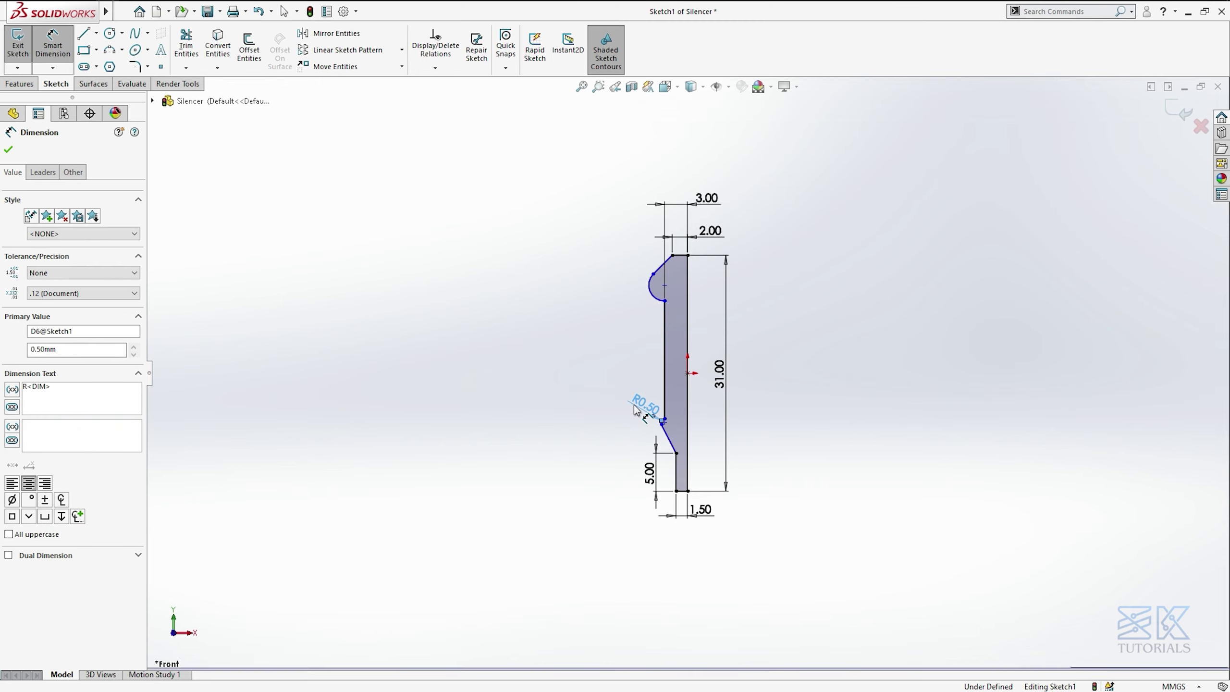
left_click(630, 283)
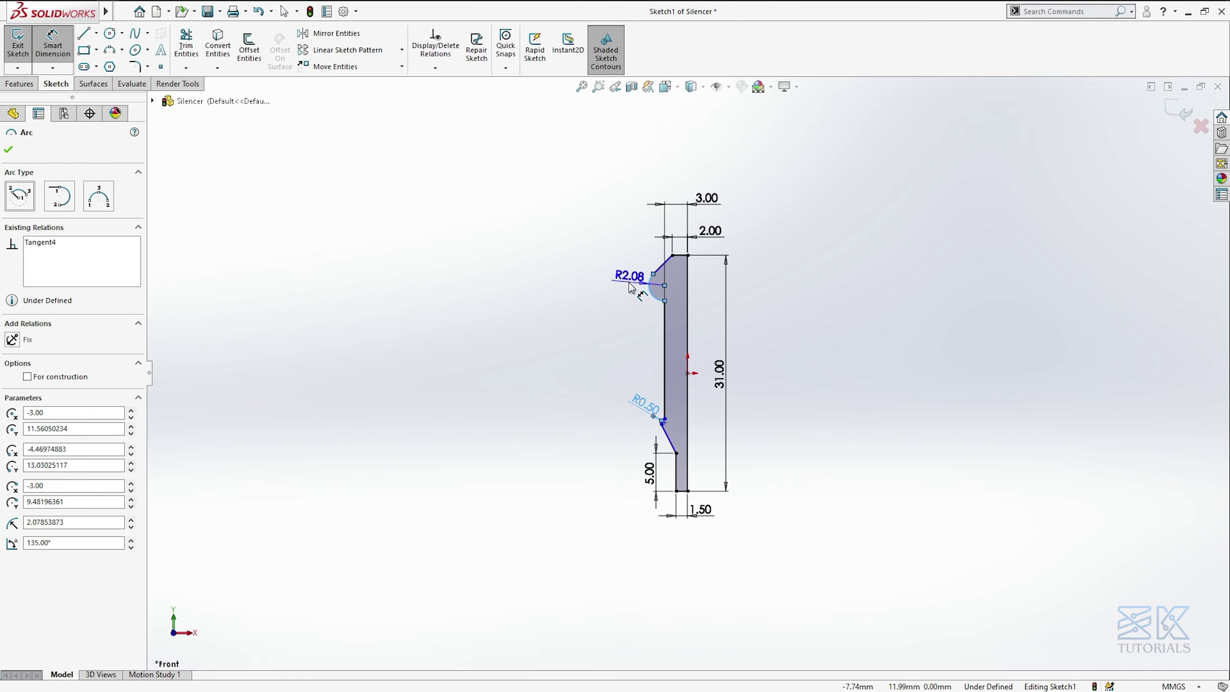
left_click(626, 294)
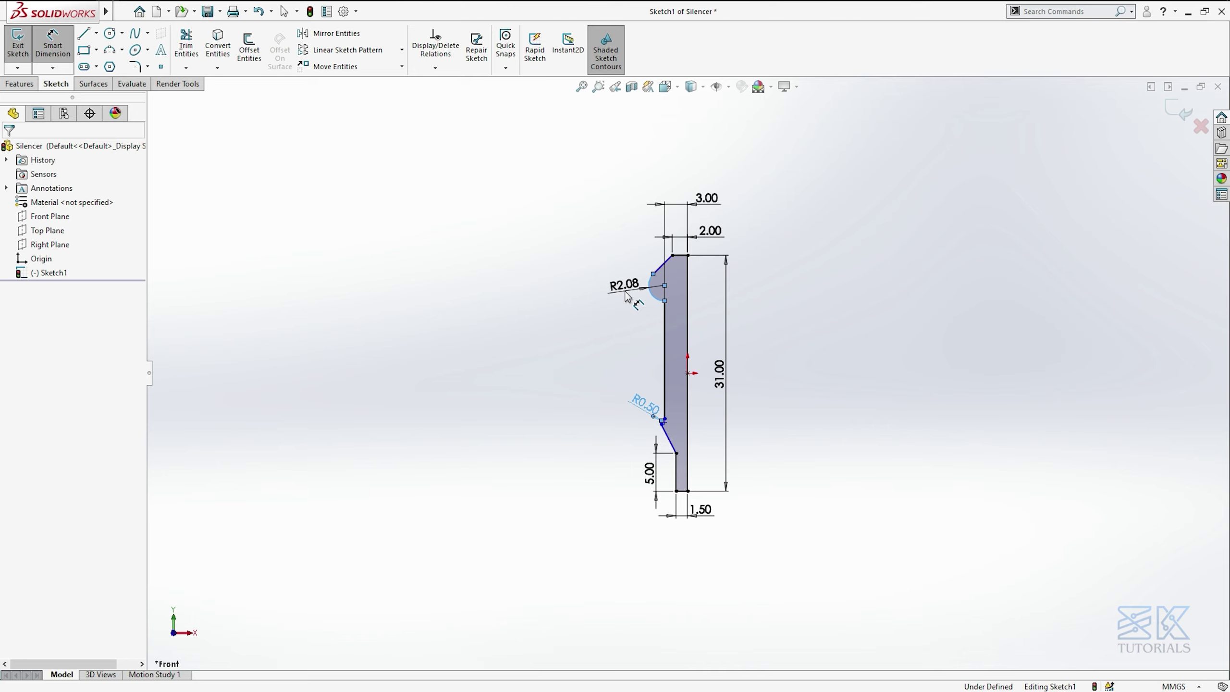
type(".5")
key("Return")
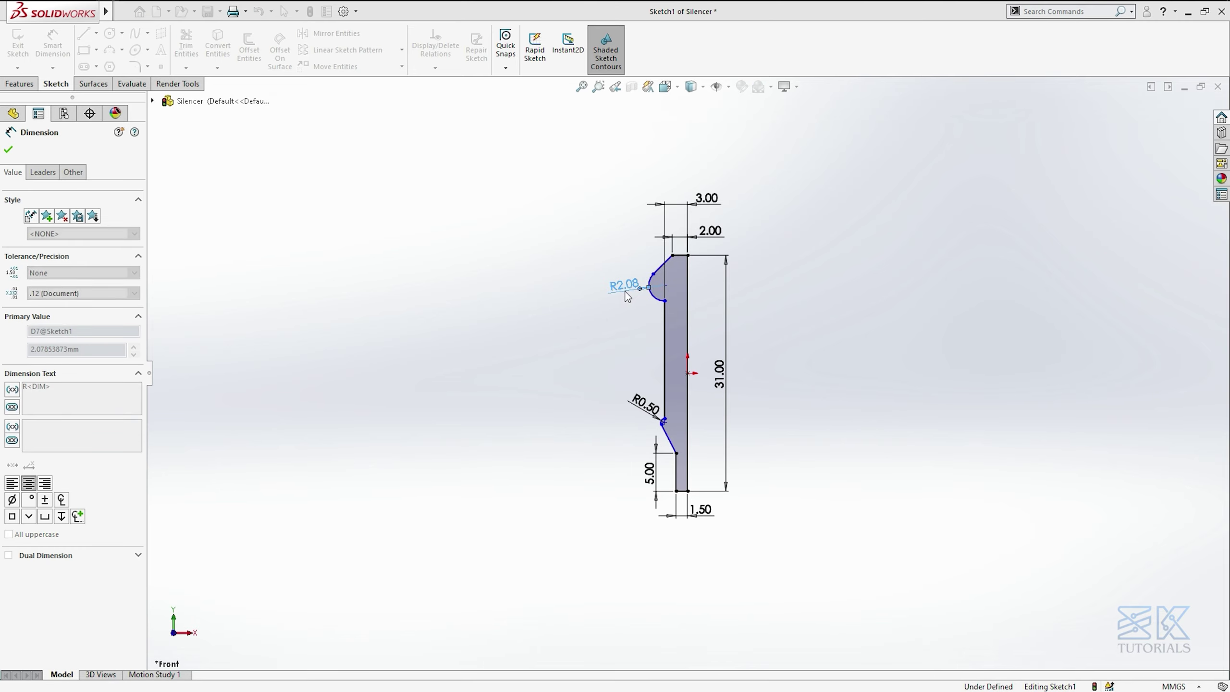
left_click(628, 350)
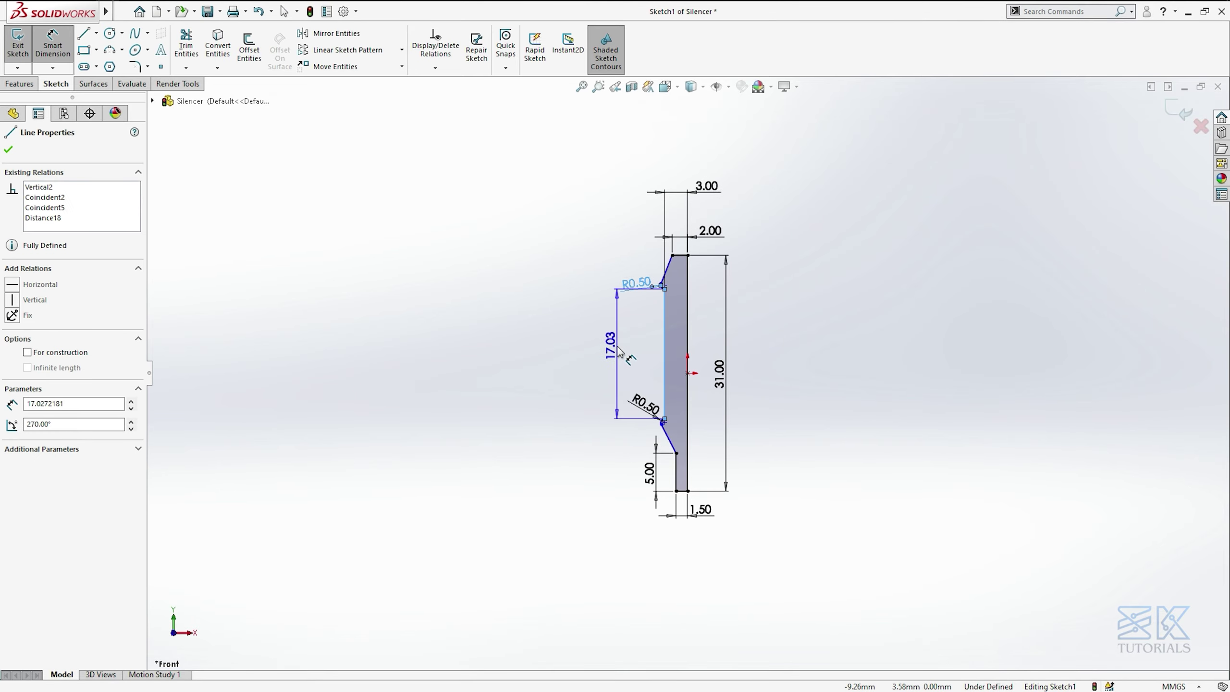
left_click(620, 350)
type("20")
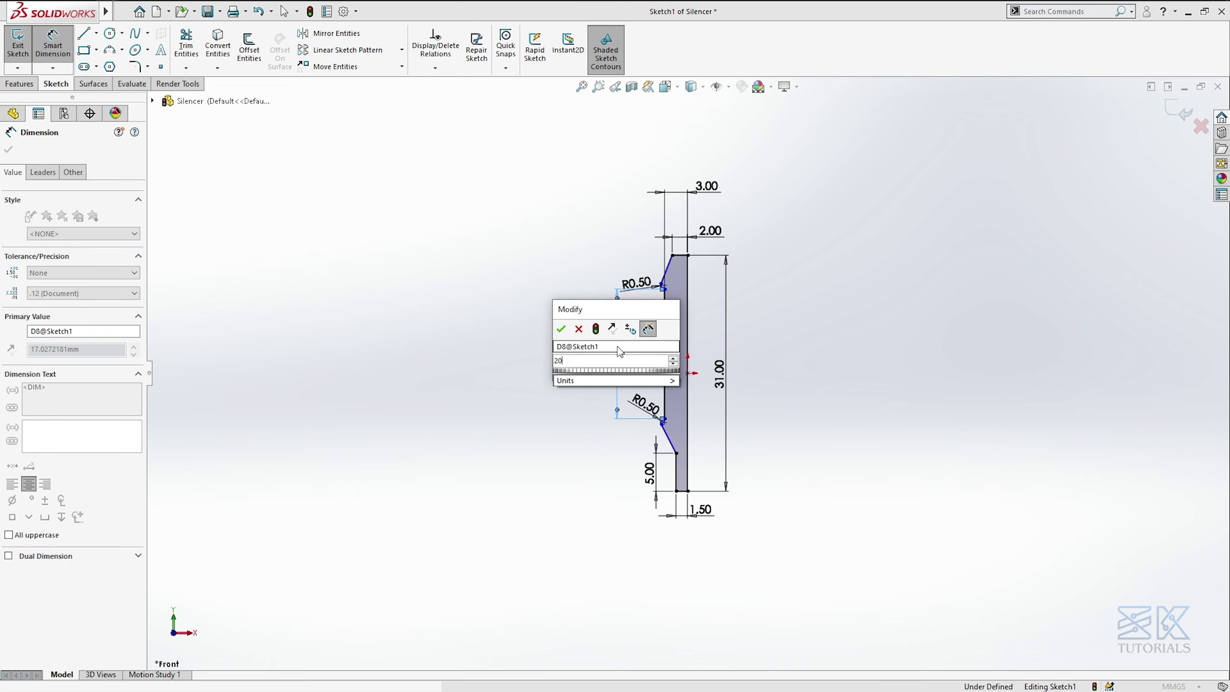
key("Return")
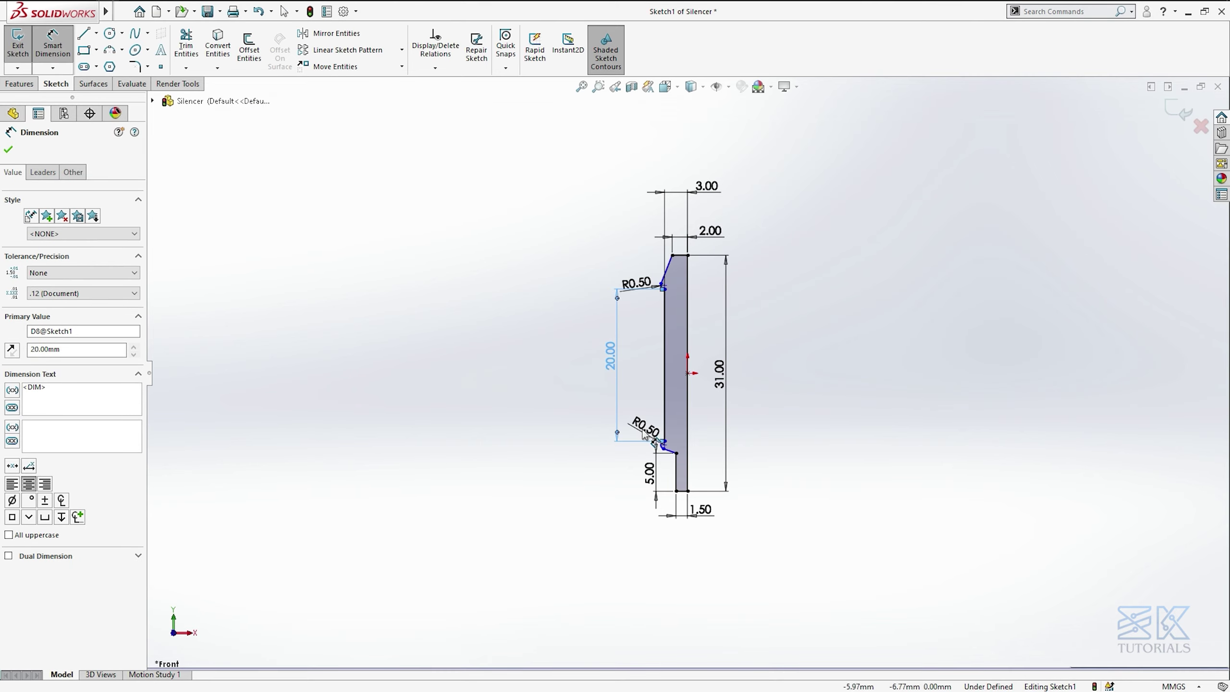
Set the vertical distance from the lower arc's end to the bottom line to 9.00
left_click(666, 446)
left_click(684, 492)
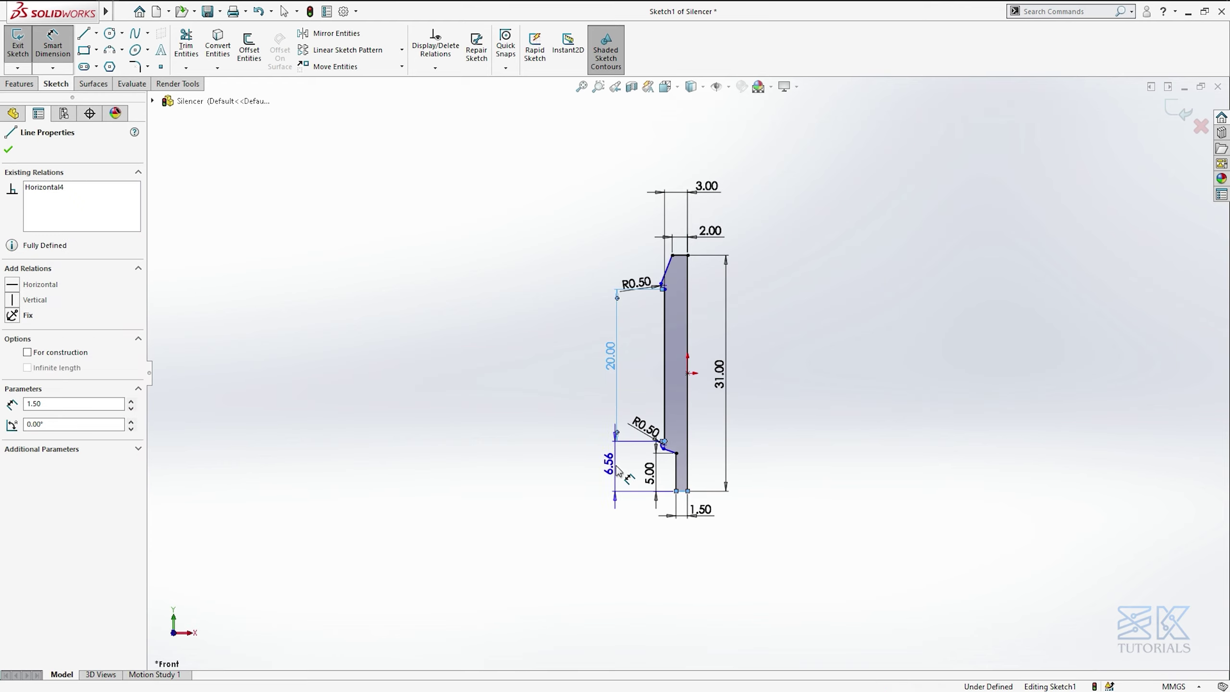
left_click(618, 472)
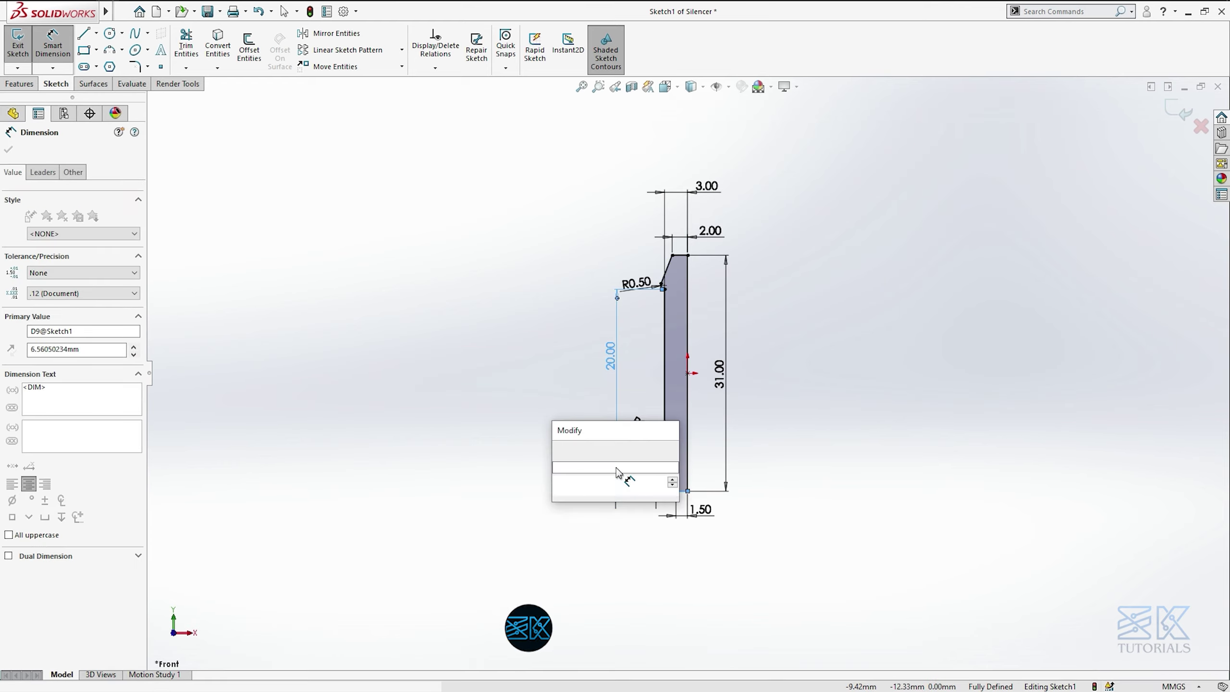
type("9")
key("Return")
type("9")
key("Return")
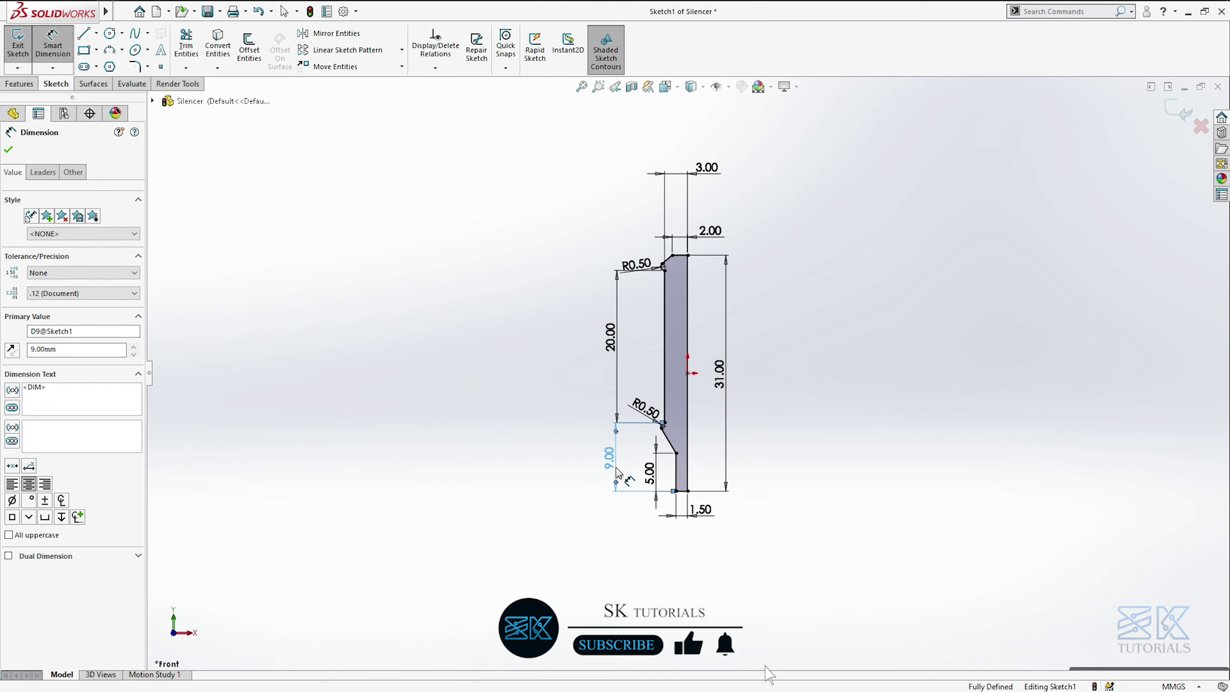
key("Escape")
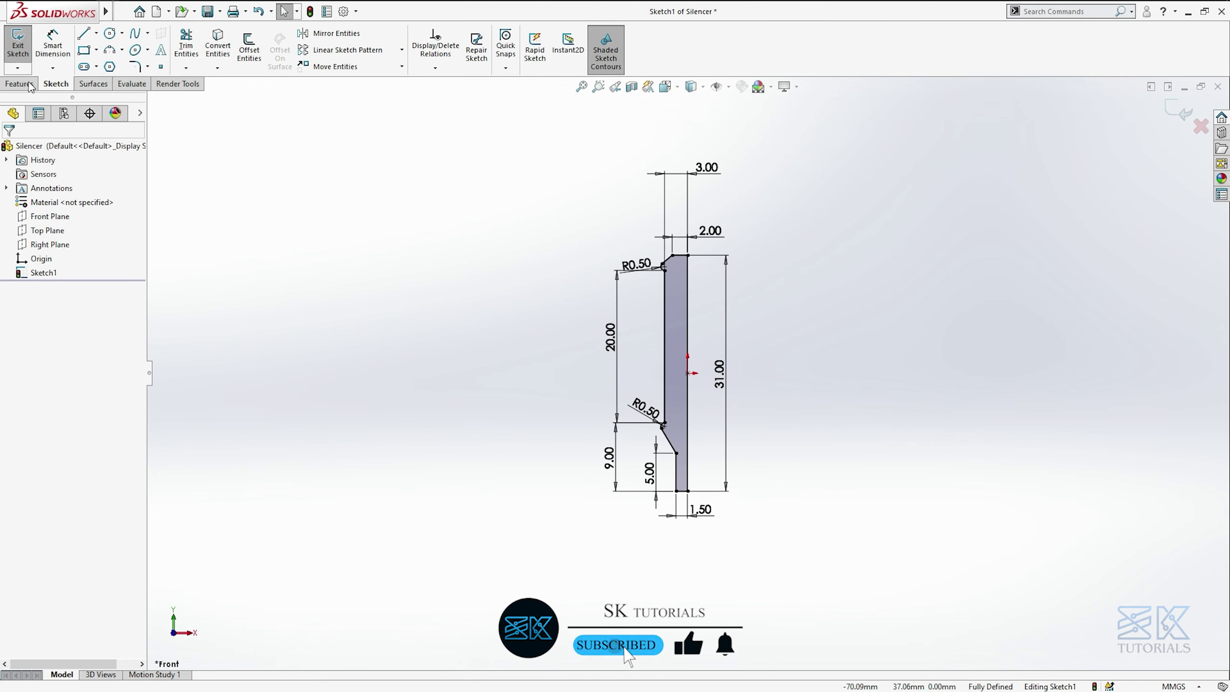
Revolve the profile 360° about the long vertical centre line, then view it isometrically
left_click(7, 86)
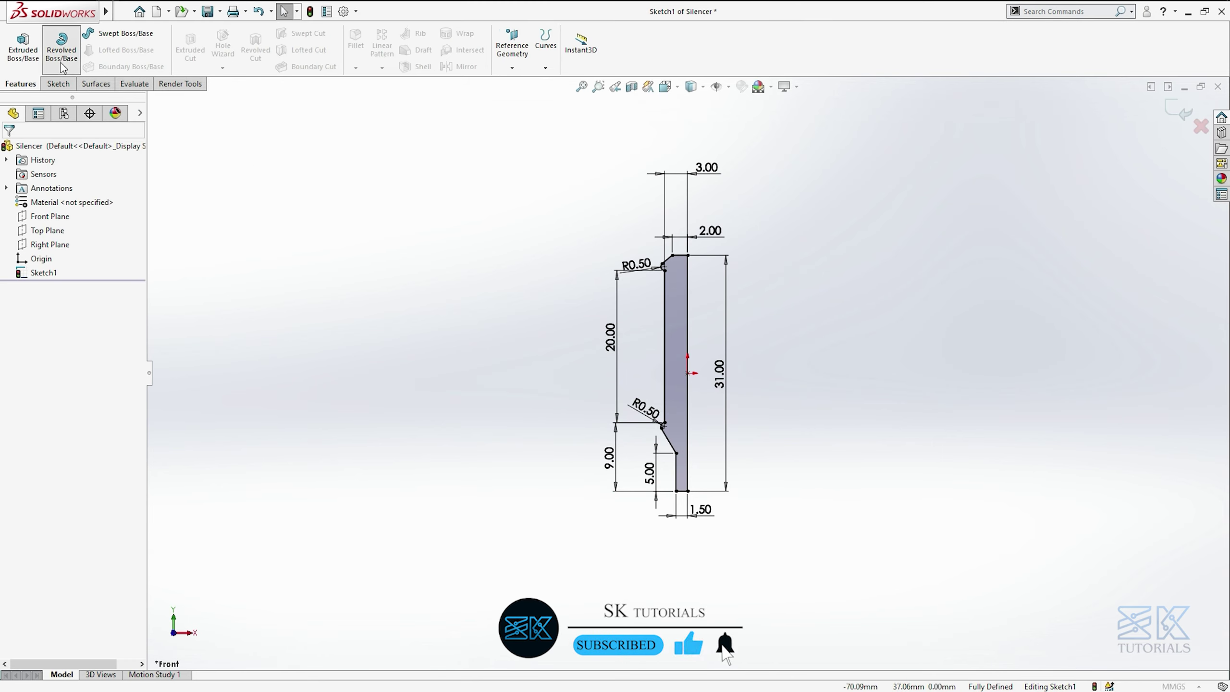
left_click(62, 68)
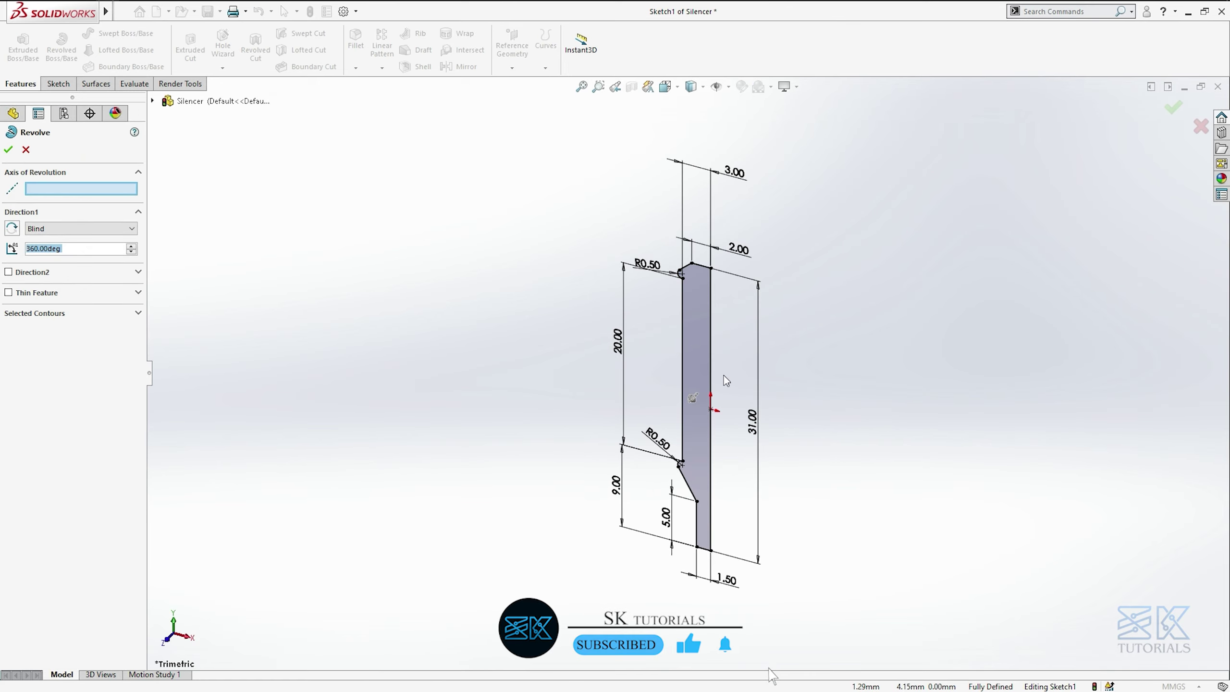
left_click(712, 368)
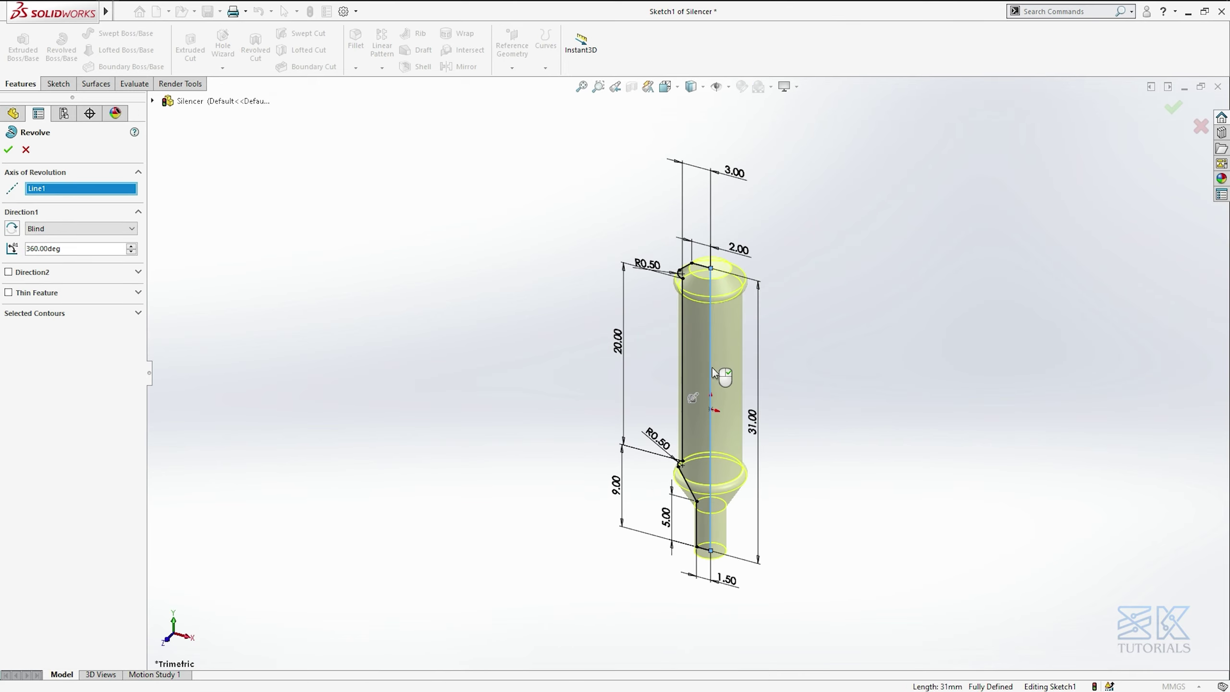
right_click(712, 368)
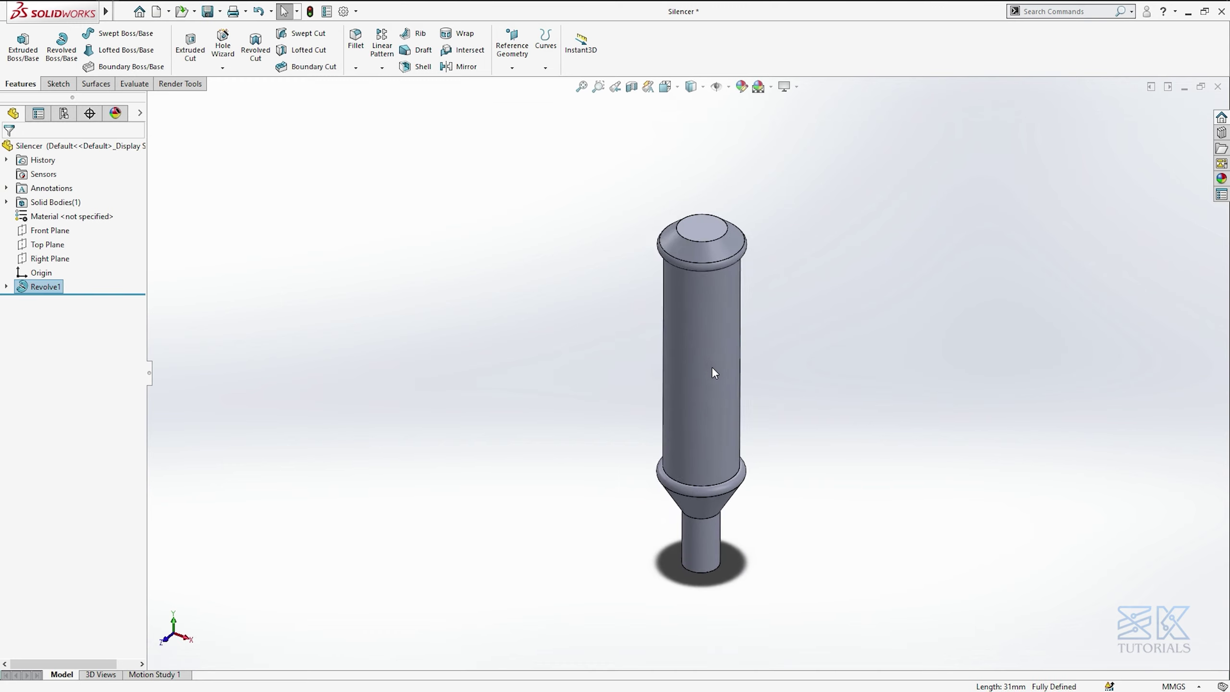
key("ctrl+7")
Create a reference plane offset 4.50 mm from the Front Plane
left_click(502, 36)
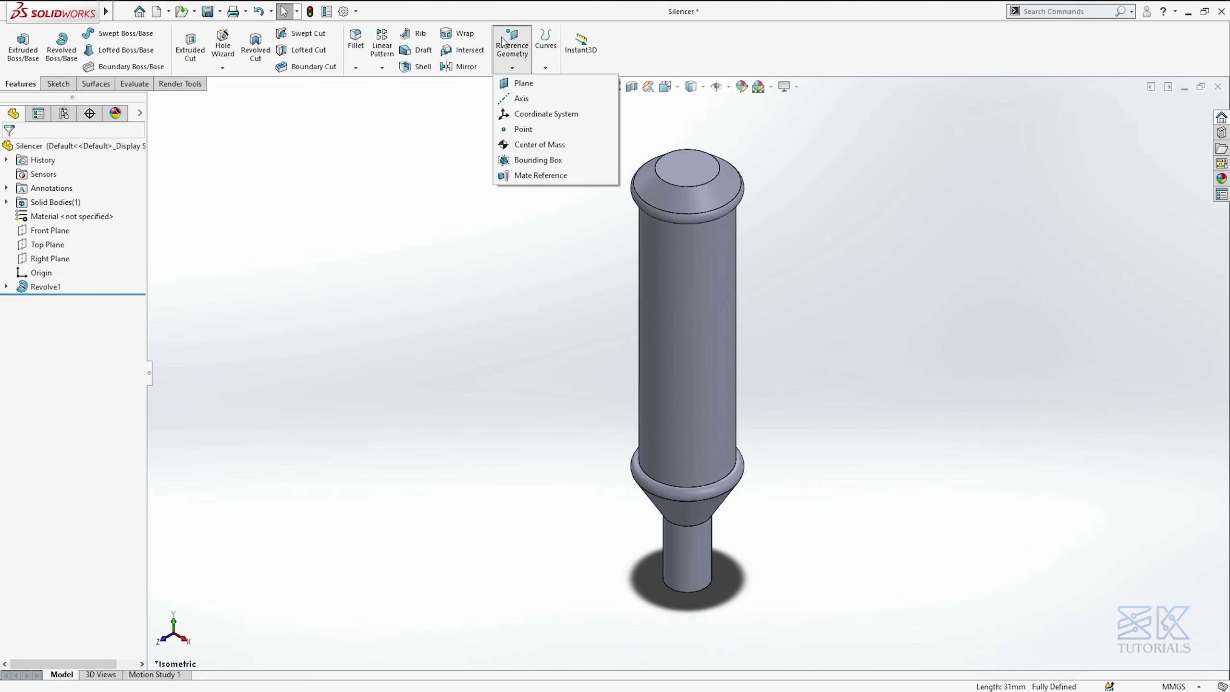
left_click(506, 82)
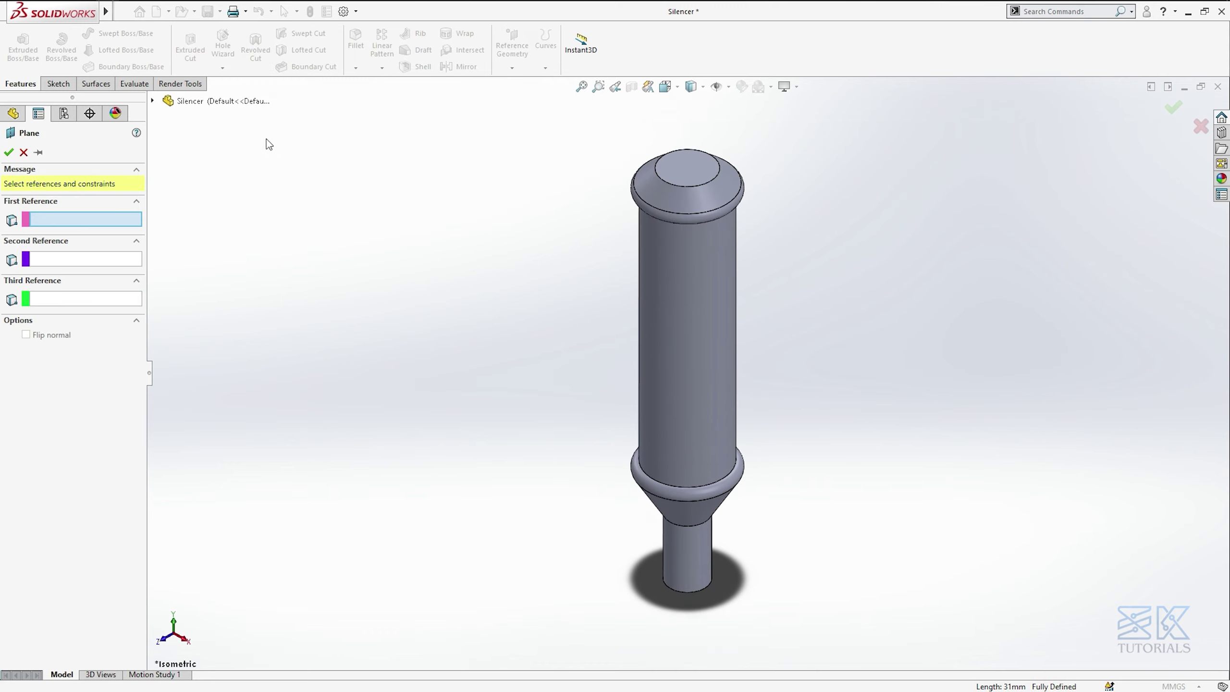
left_click(153, 101)
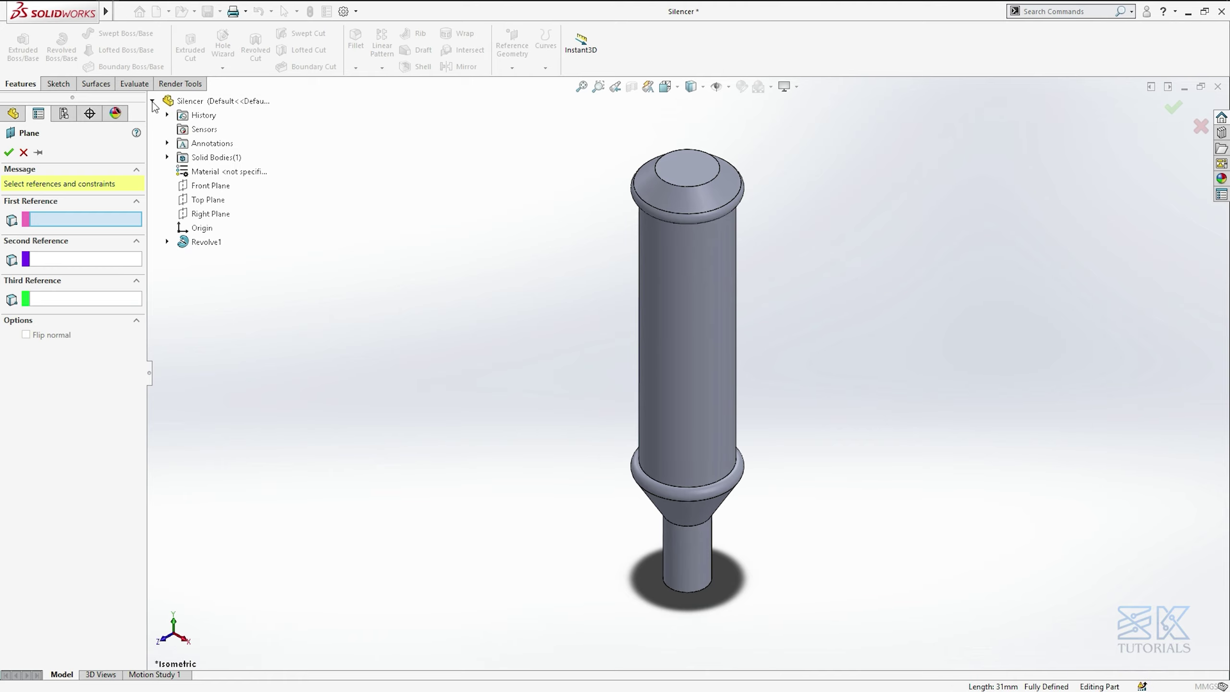
left_click(188, 188)
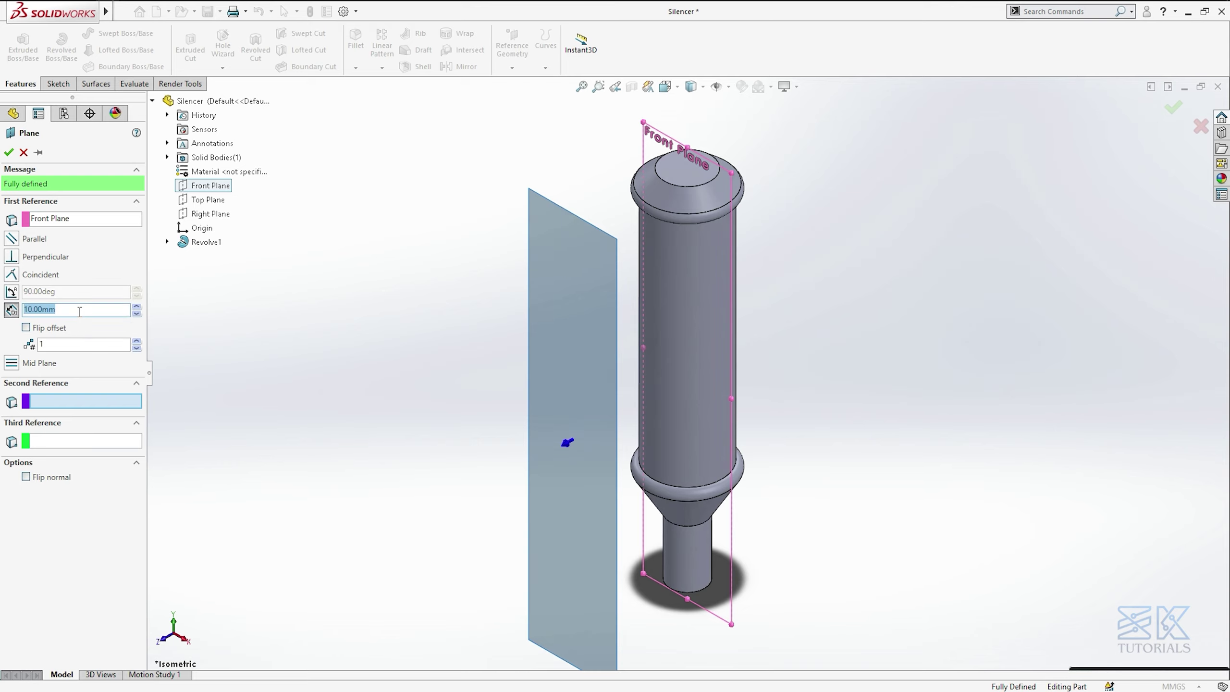
type("4.5")
key("Return")
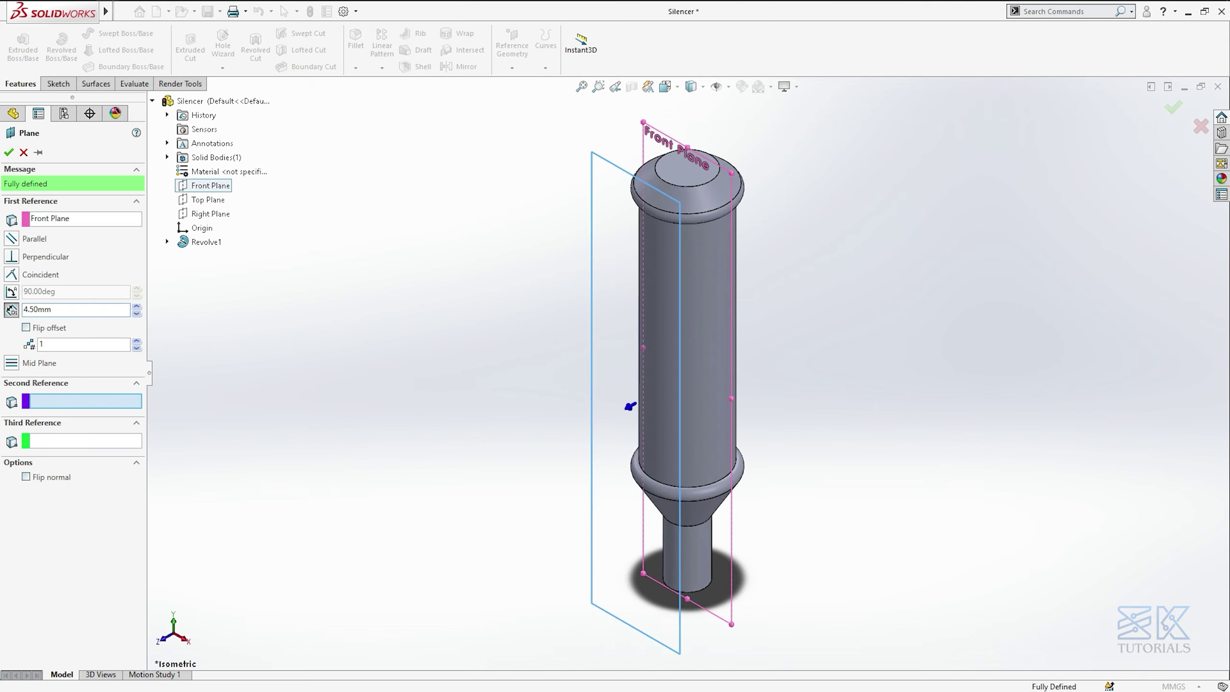
key("Return")
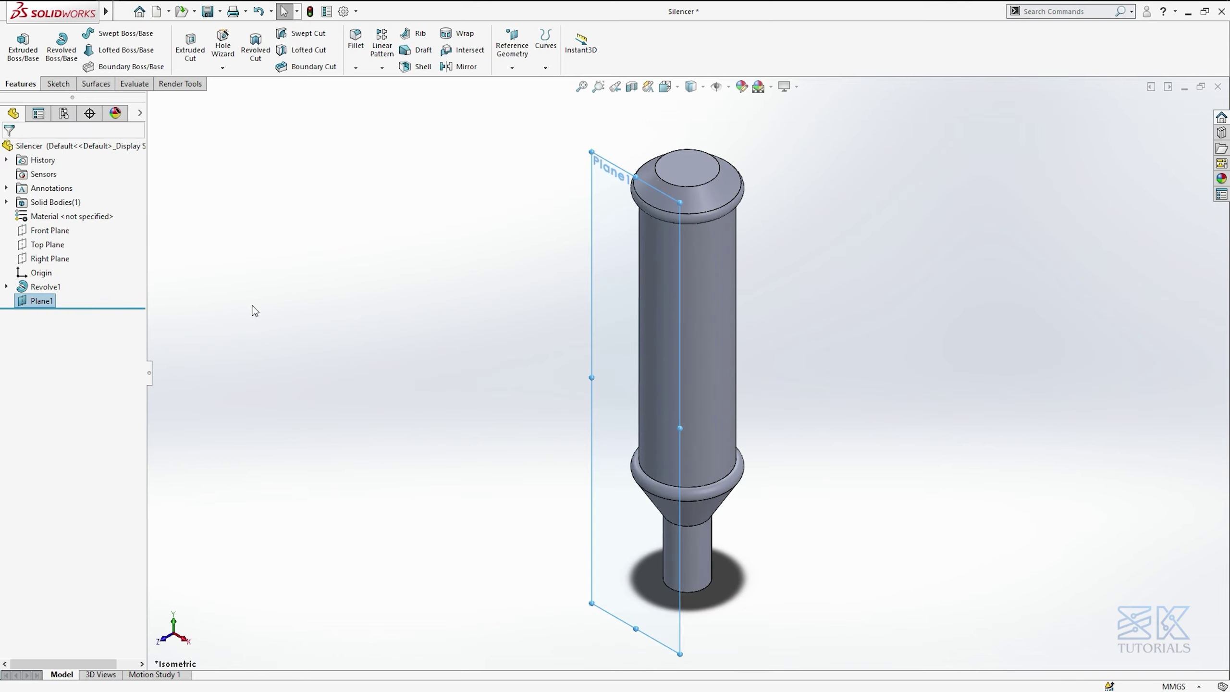
Start Sketch2 on Plane1 and zoom in on the body's top cap
left_click(618, 187)
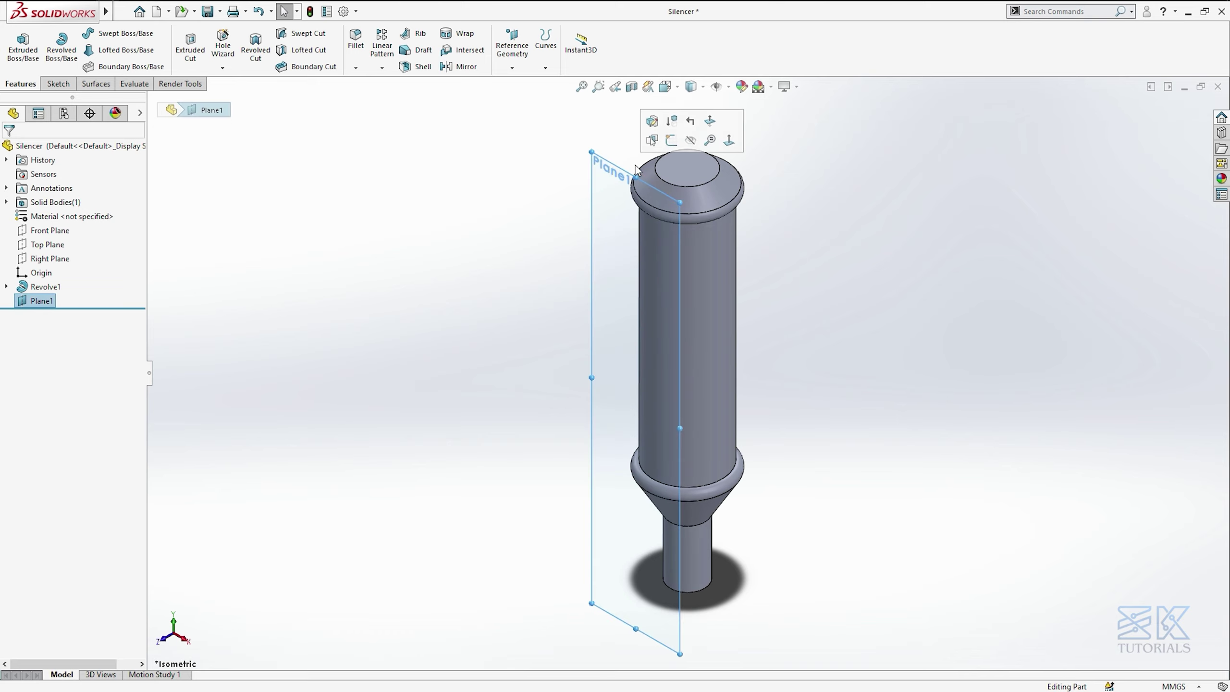
left_click(673, 147)
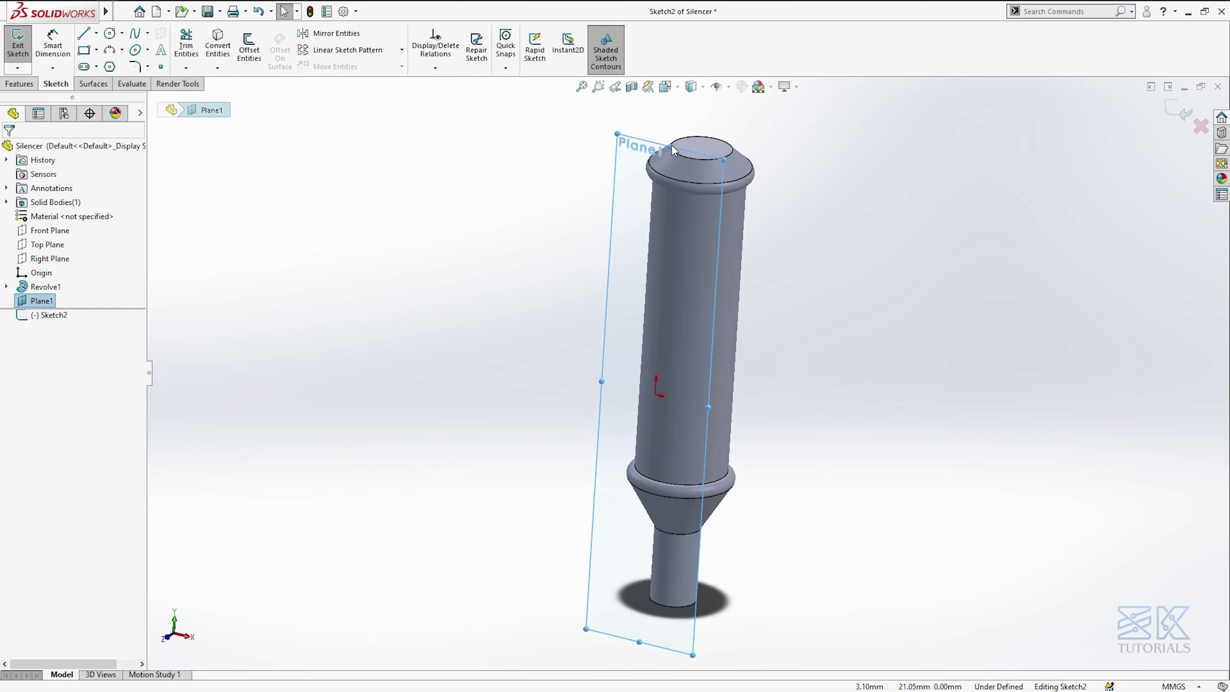
middle_click_drag(702, 169, 681, 341, "ctrl")
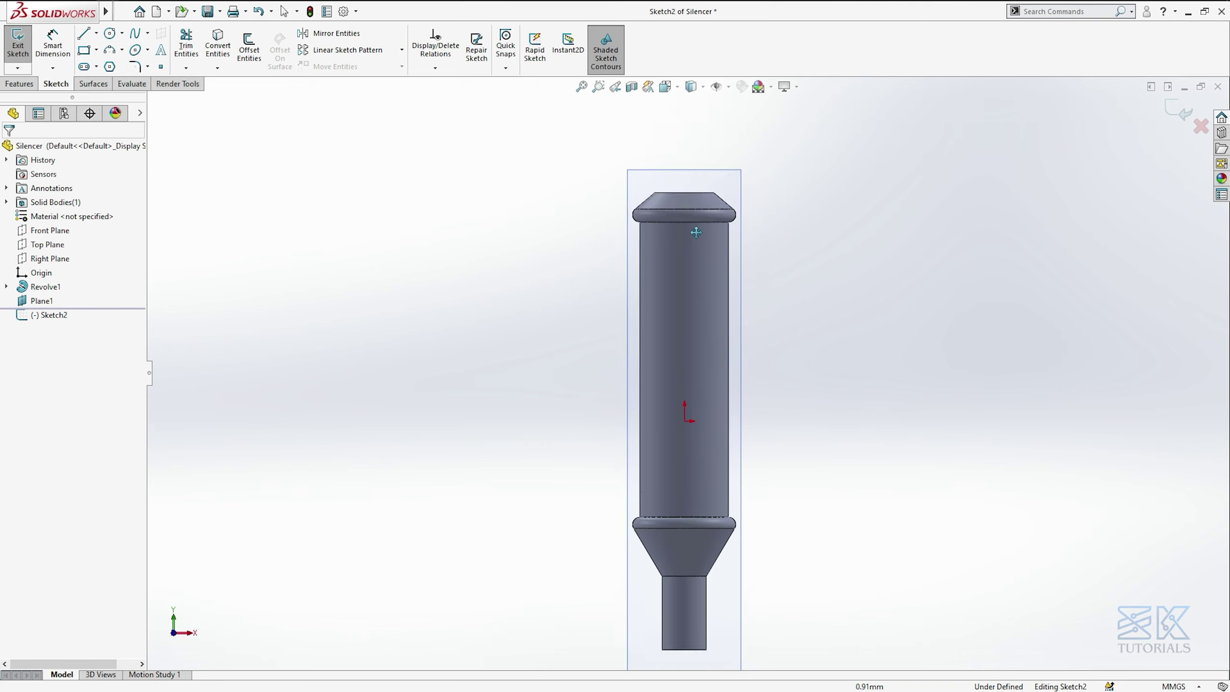
scroll(681, 341, "down", 1)
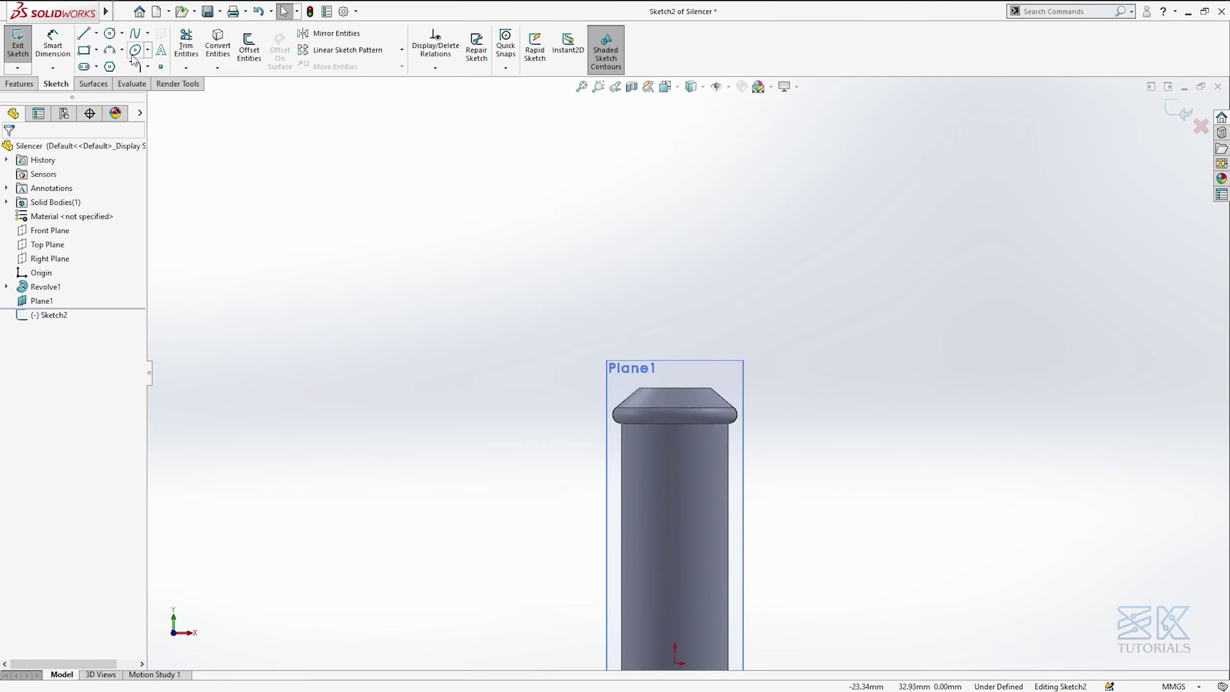
Draw a vertical line up from the cap centre and make it construction geometry
left_click(83, 33)
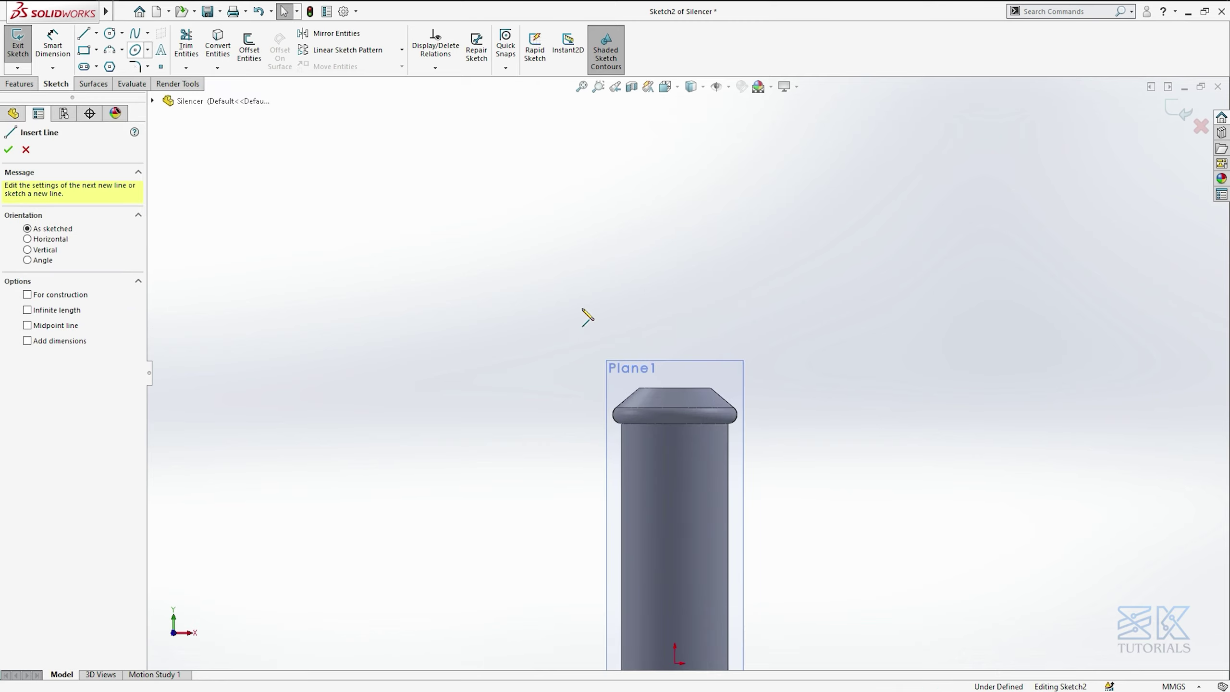
left_click(675, 423)
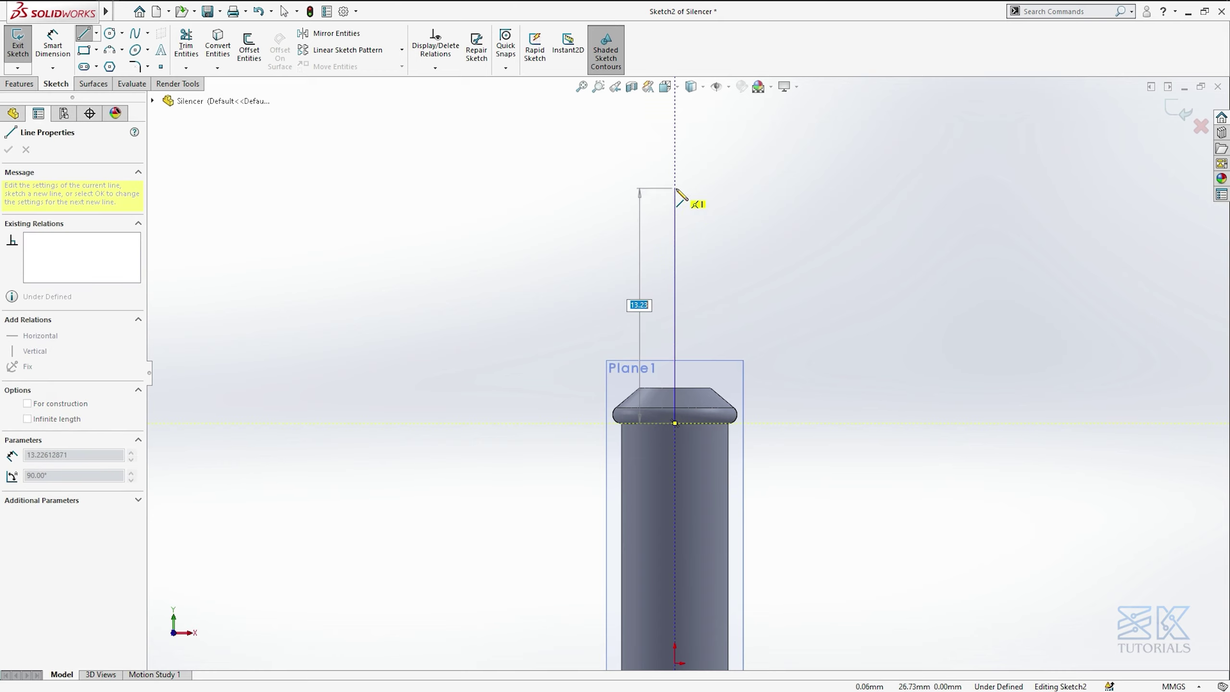
double_click(675, 189)
key("Escape")
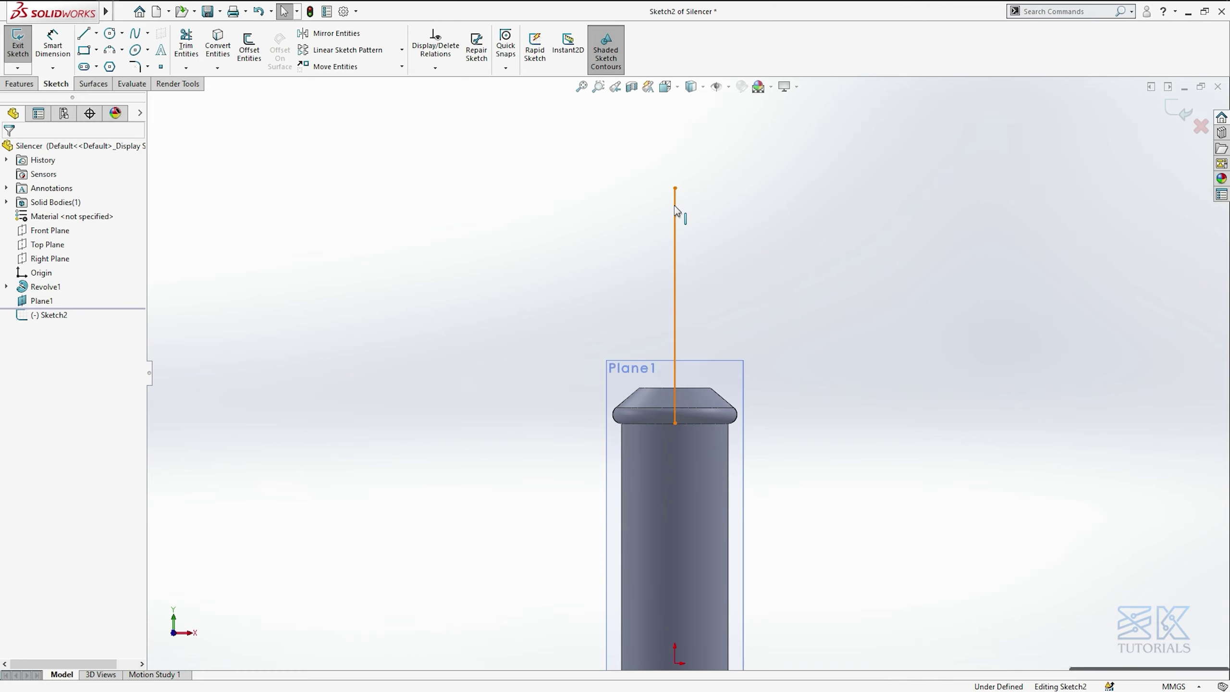
left_click(675, 207)
left_click(735, 182)
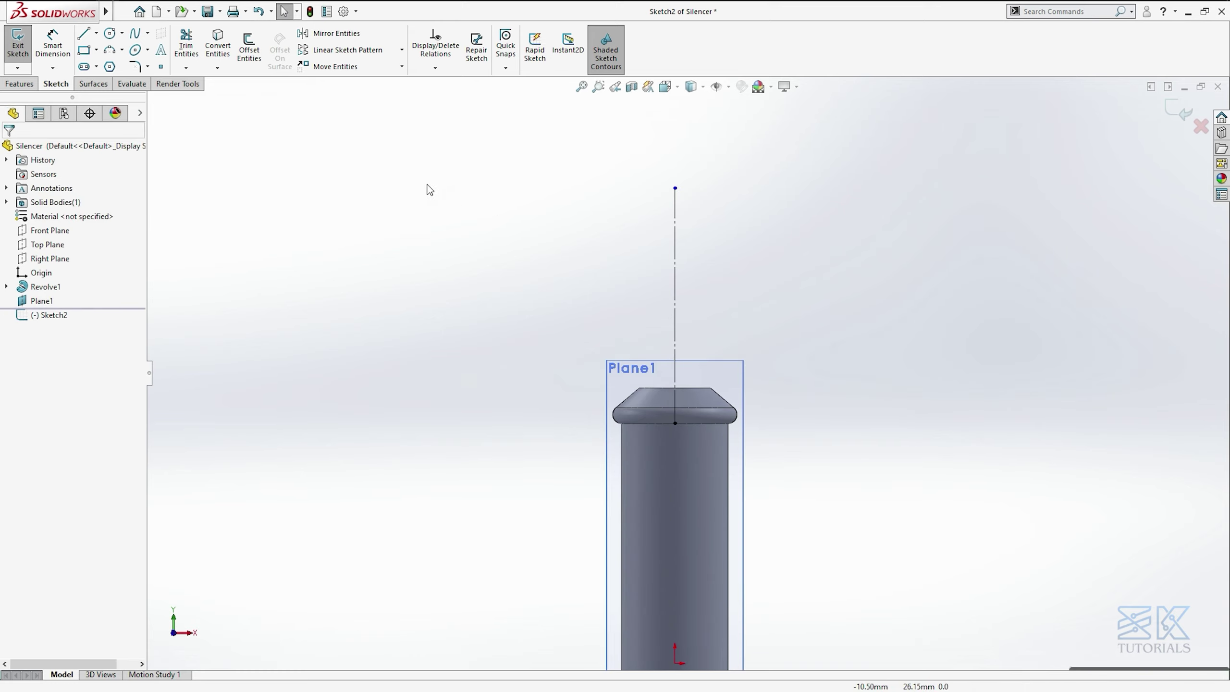
Draw an ellipse centred on the vertical construction line
left_click(675, 232)
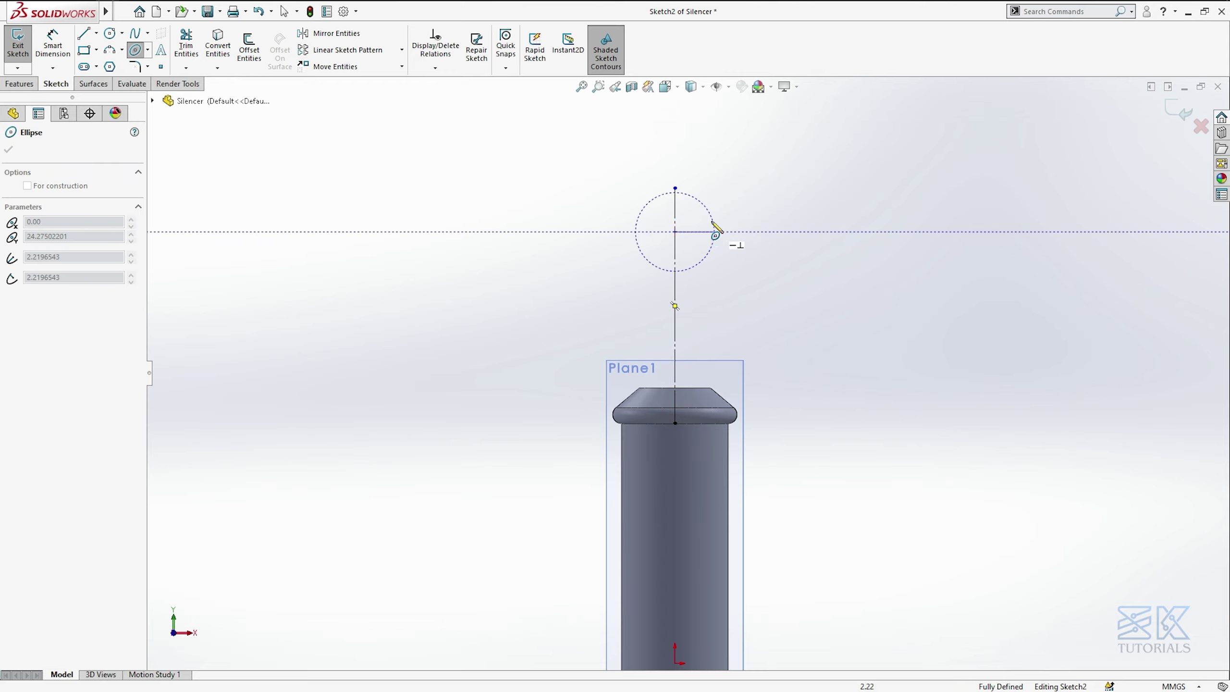
left_click(715, 231)
left_click(675, 188)
key("Escape")
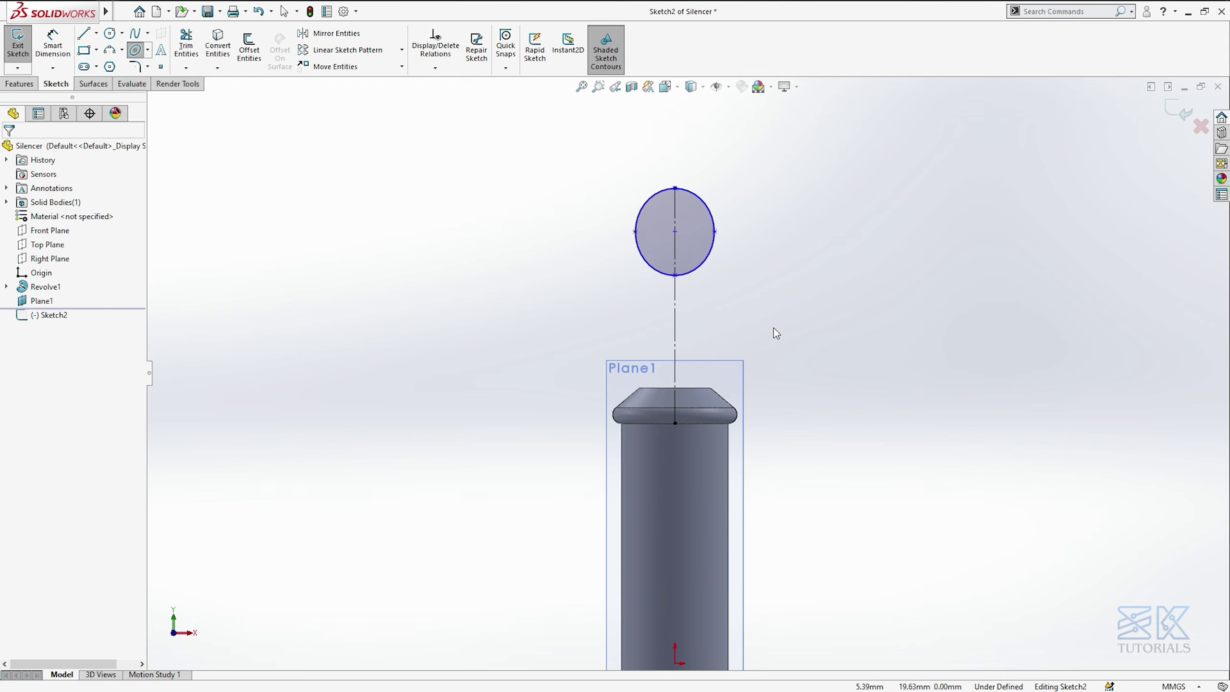
Dimension the ellipse 4 mm wide and 5 mm tall
key("d")
left_click(715, 231)
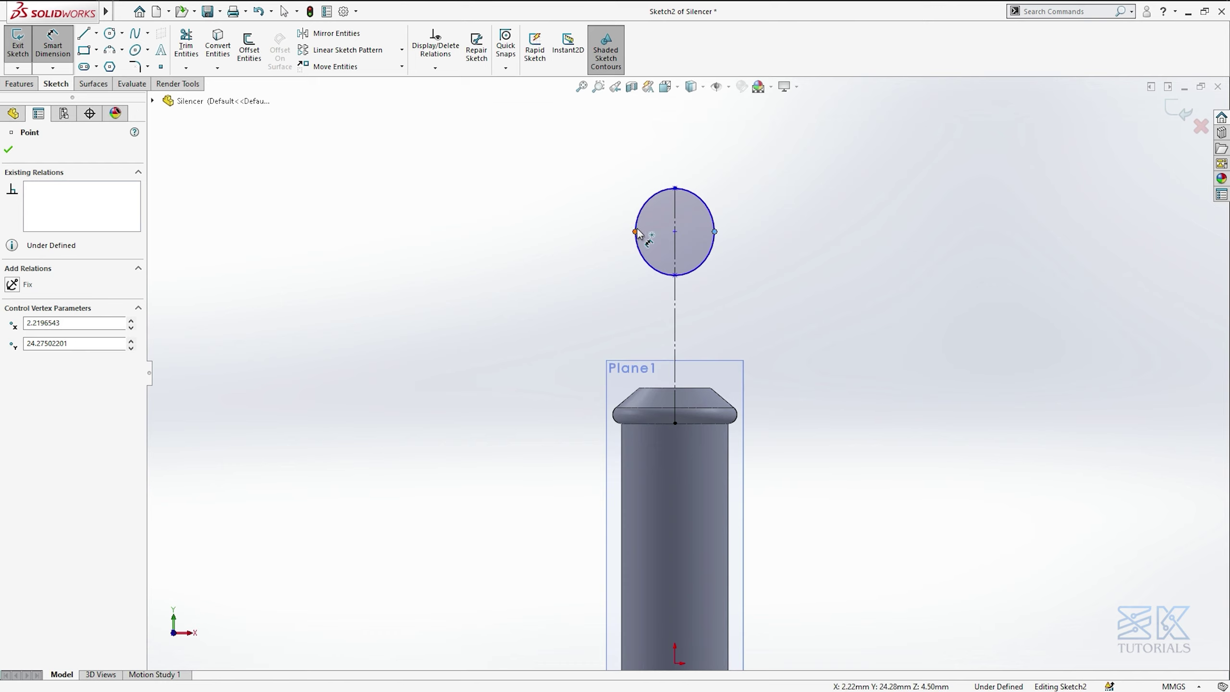
left_click(636, 231)
left_click(677, 173)
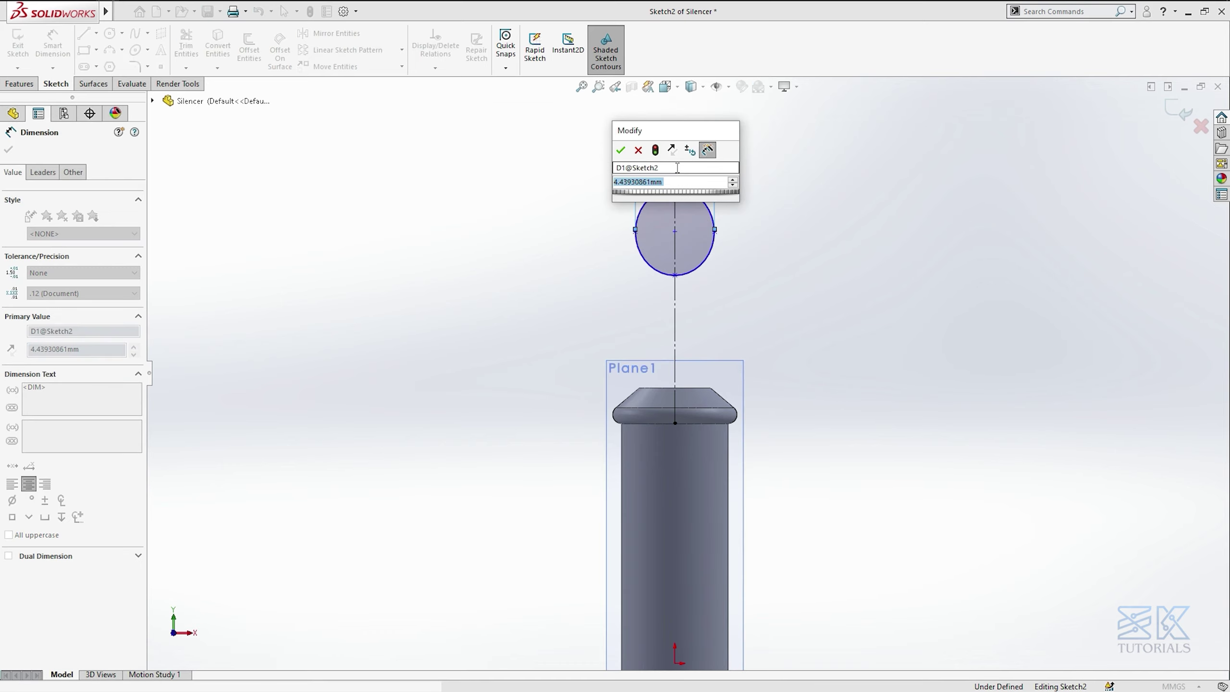
type("4")
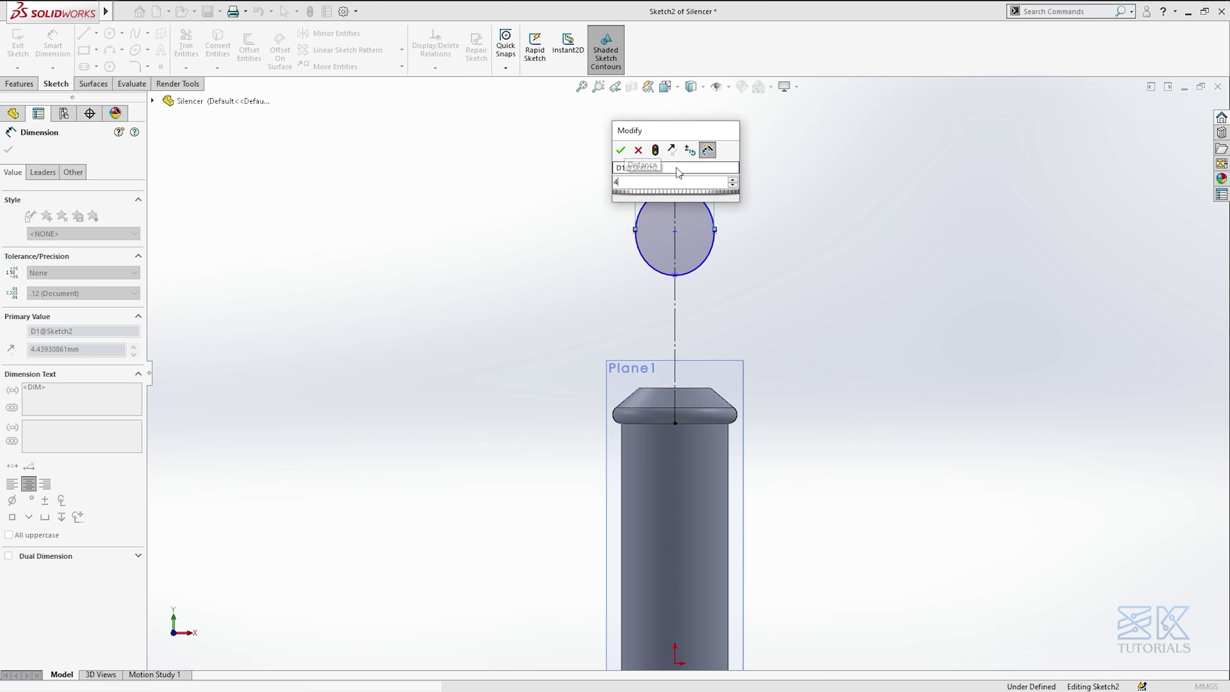
key("Return")
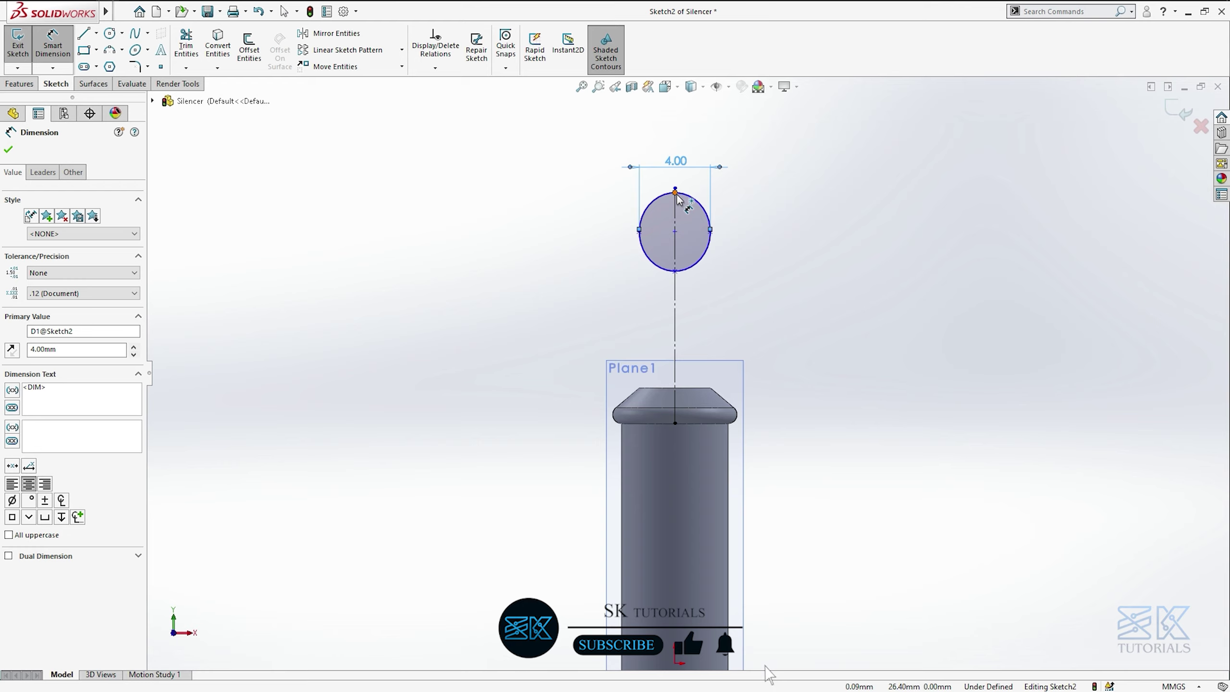
left_click(675, 272)
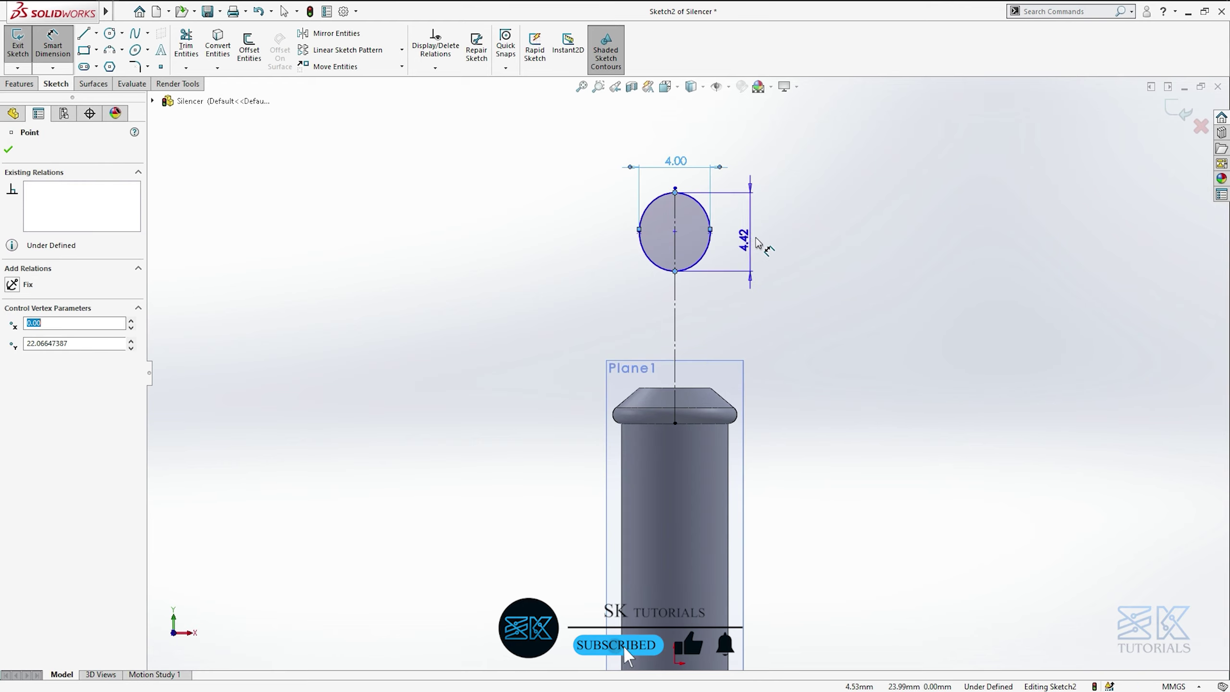
left_click(757, 242)
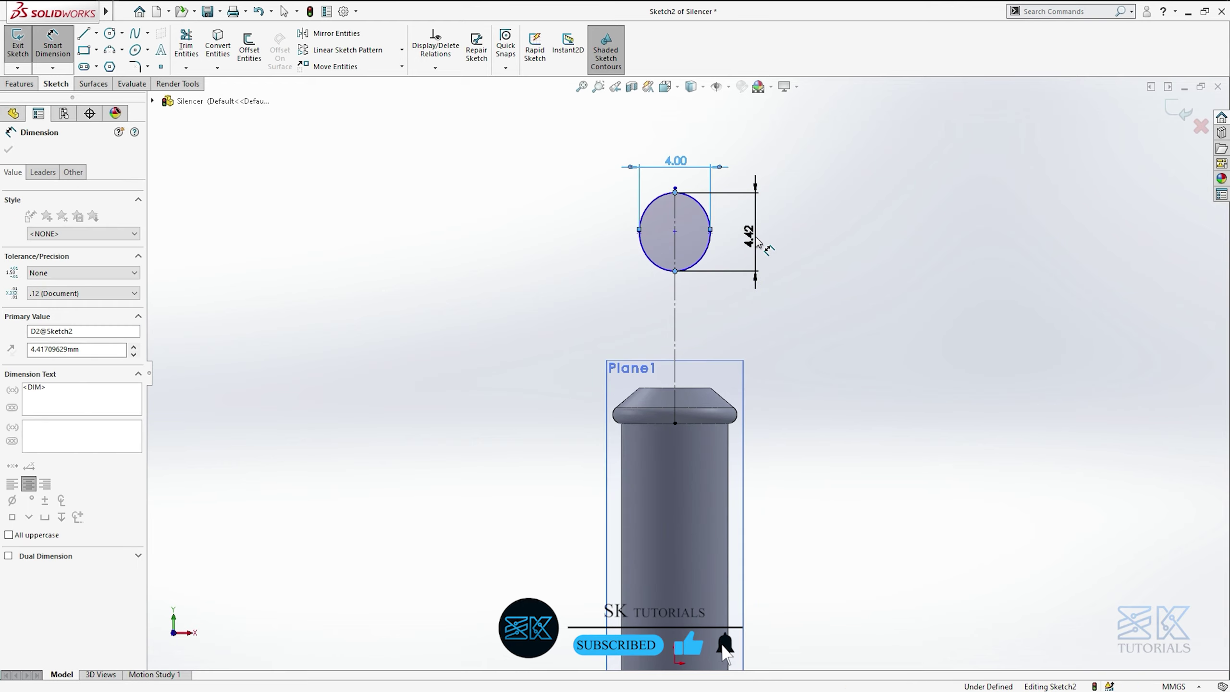
type("5")
key("Return")
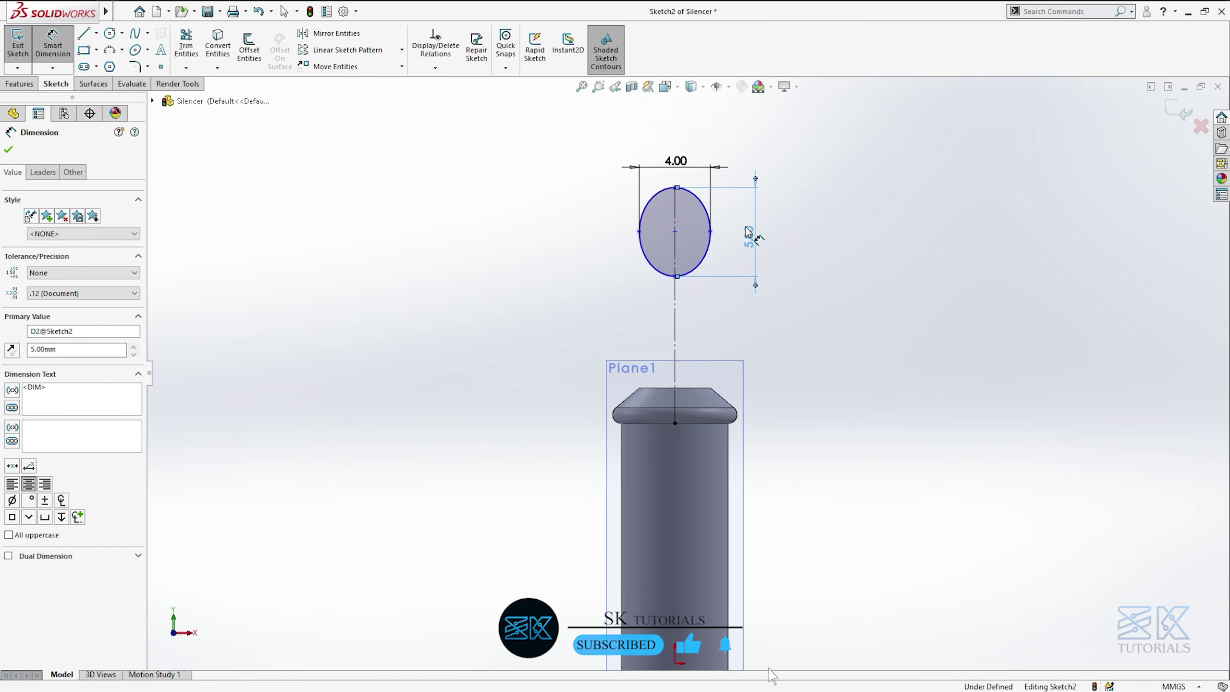
key("Escape")
Set the construction line length to 15 mm and exit Sketch2
left_click(675, 189)
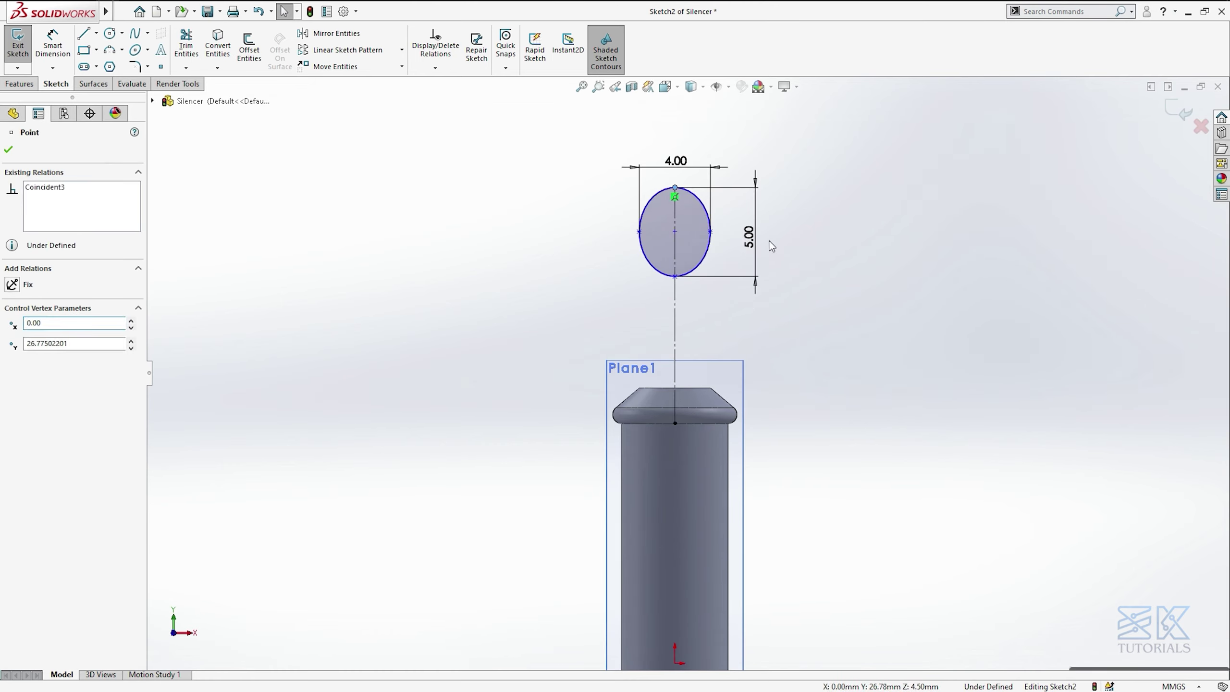
key("d")
left_click(676, 300)
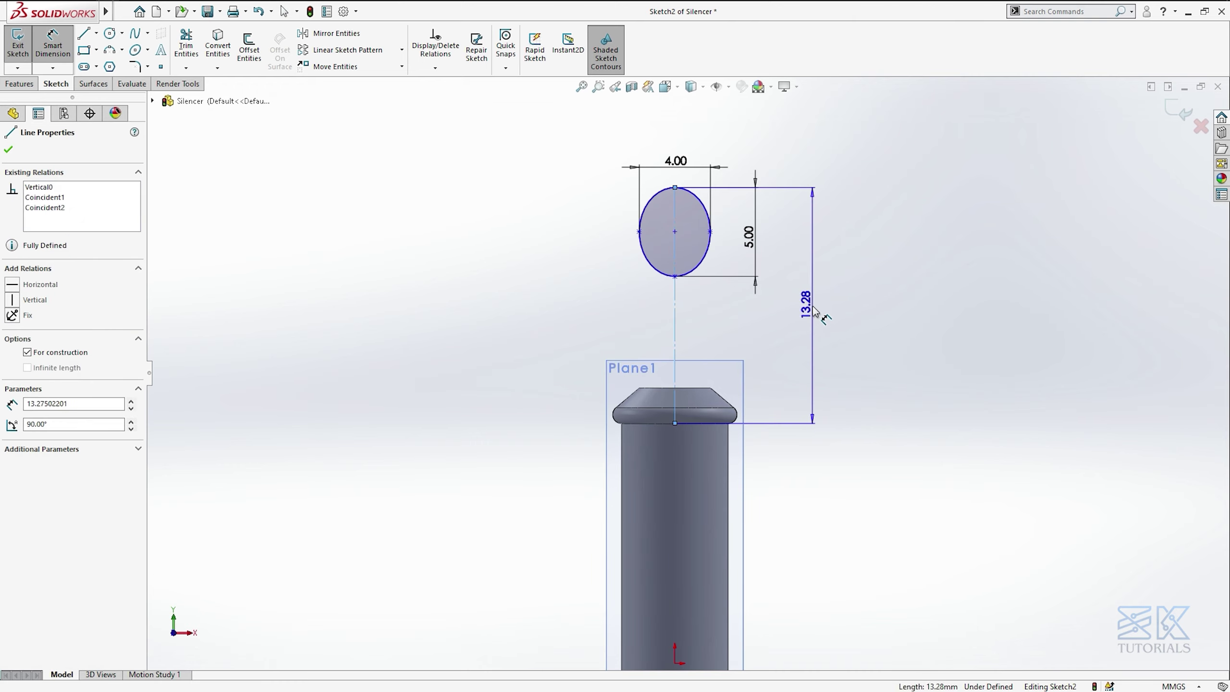
left_click(816, 315)
left_click(815, 314)
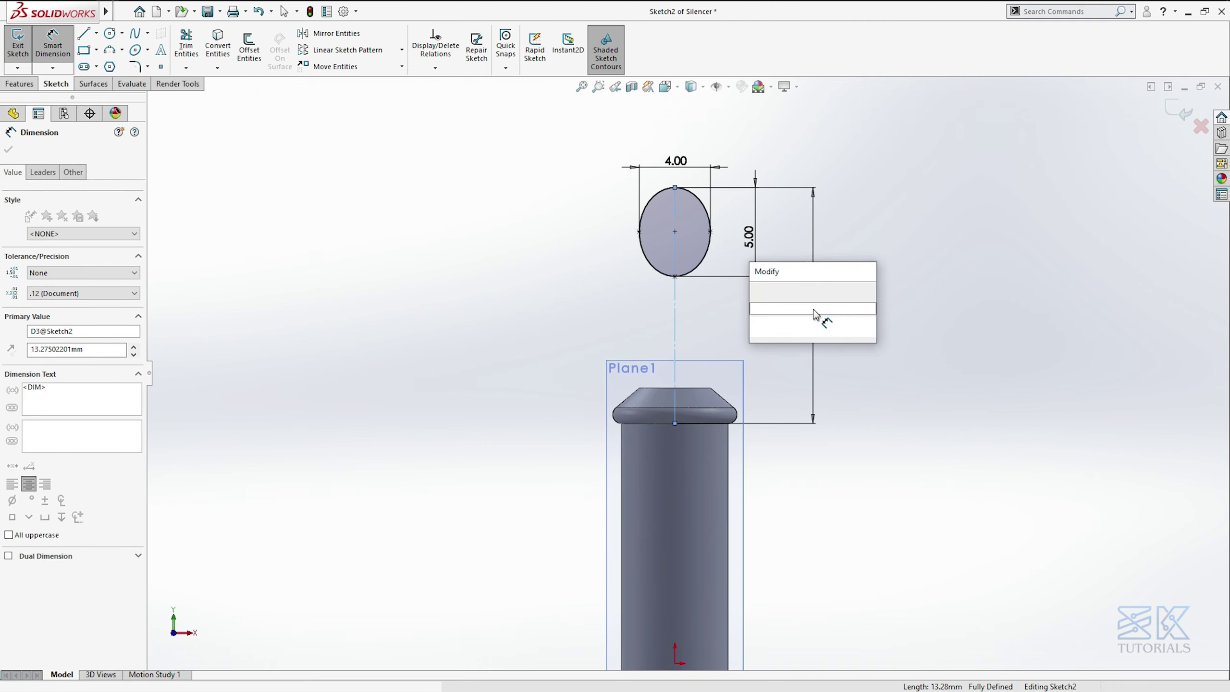
type("15")
key("Return")
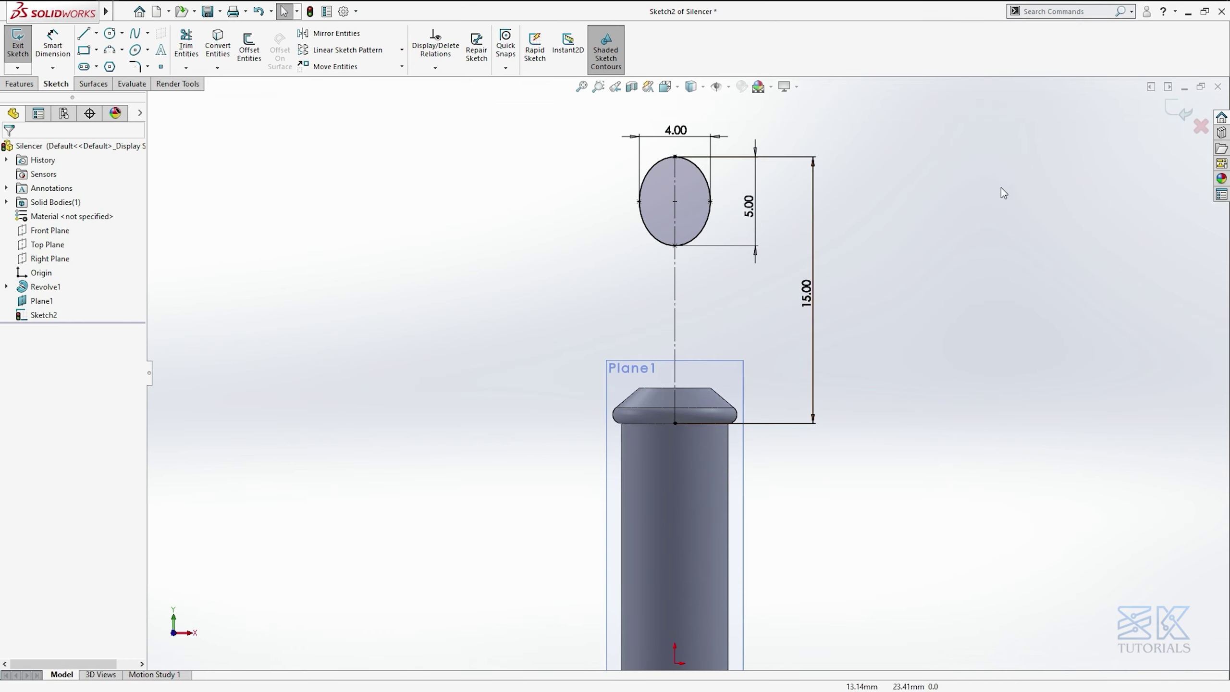
left_click(1171, 116)
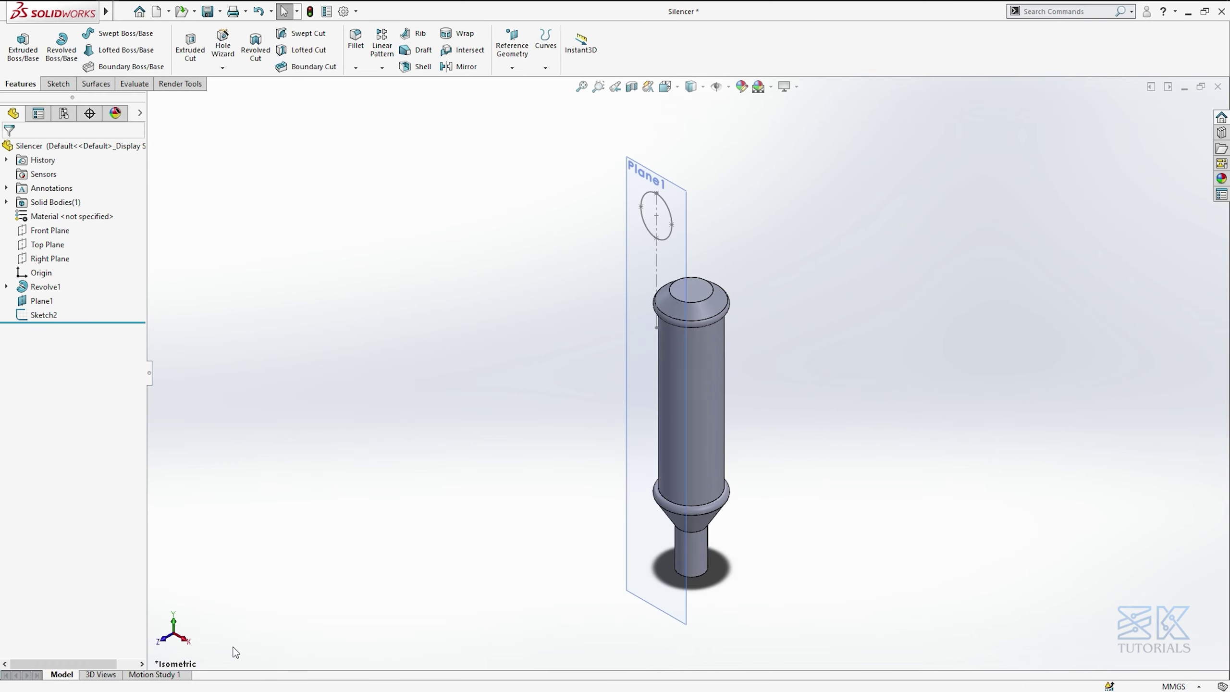
On the Right Plane, sketch an angled line, tangent arc and vertical line down to the top cap
left_click(56, 258)
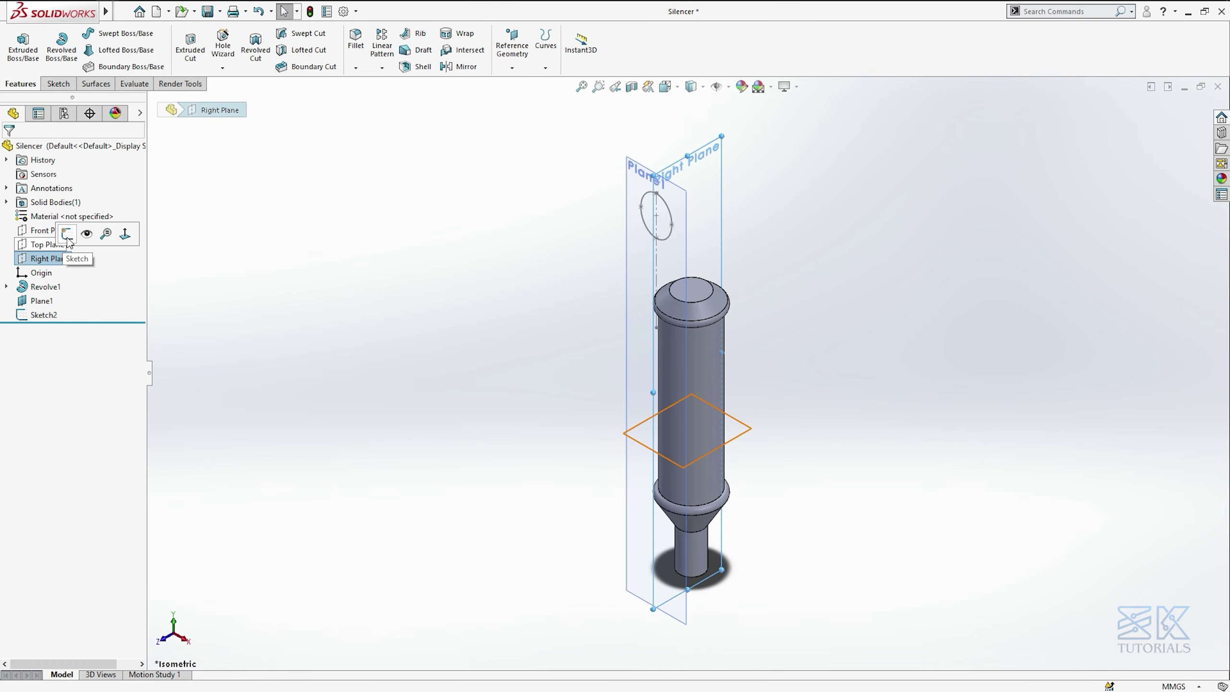
left_click(66, 234)
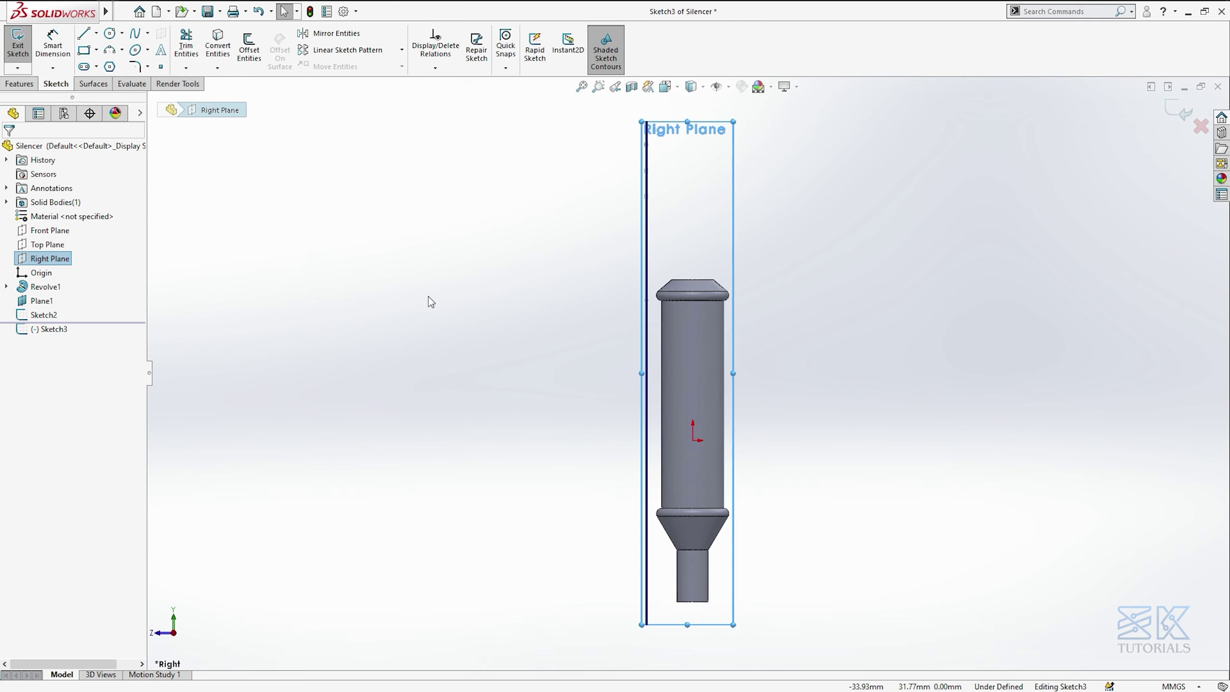
key("l")
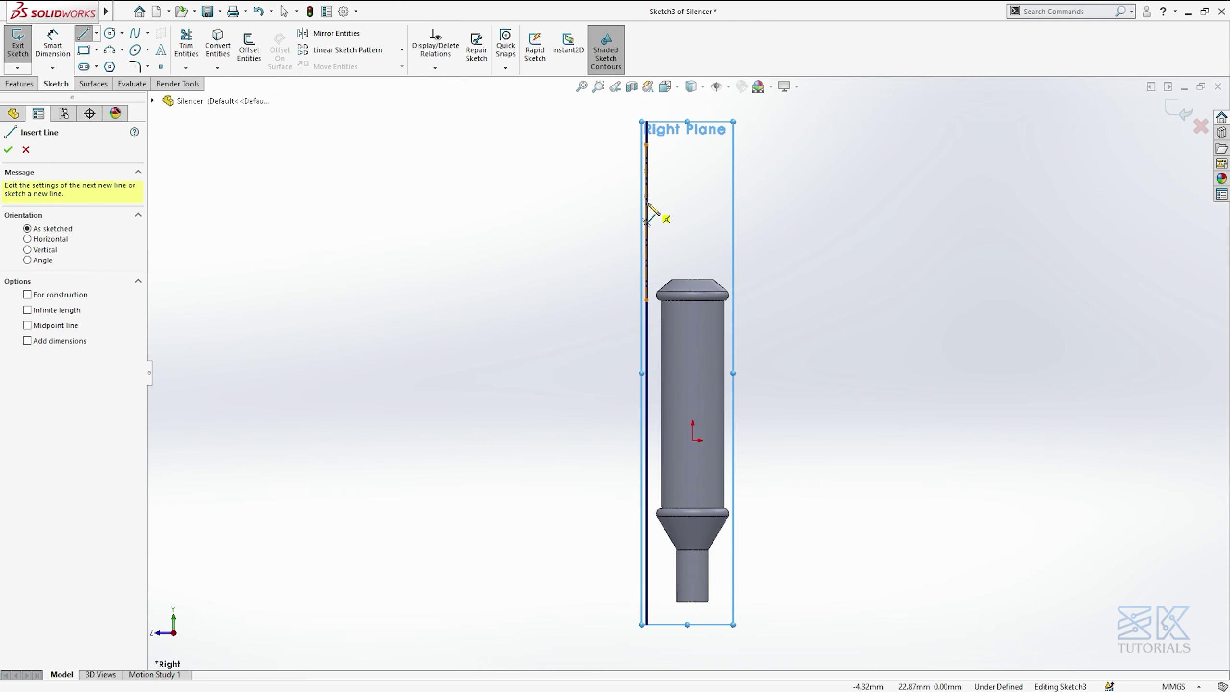
left_click_drag(647, 199, 671, 223)
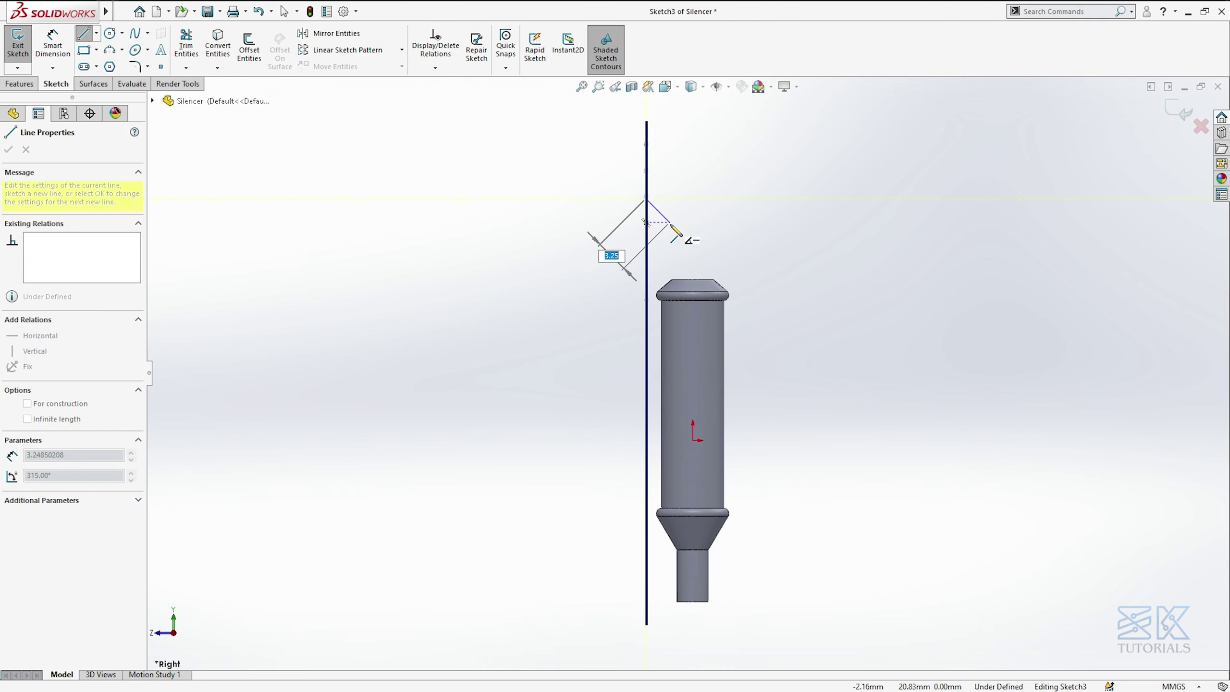
left_click(670, 223)
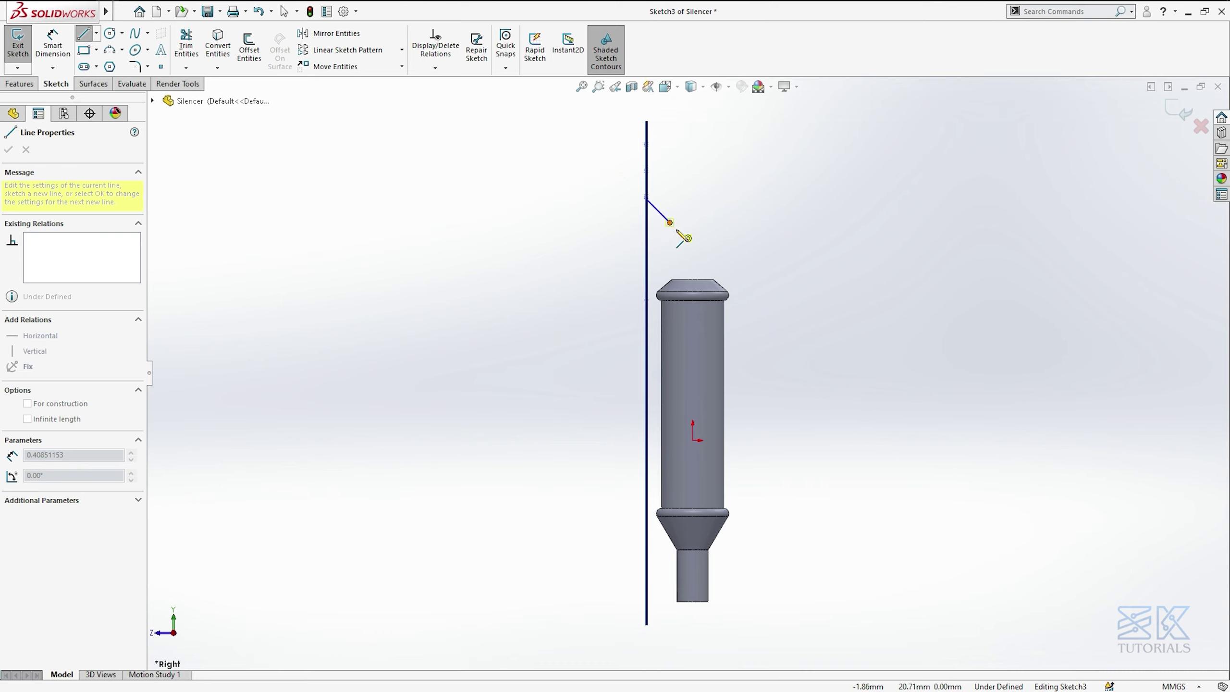
left_click(680, 246)
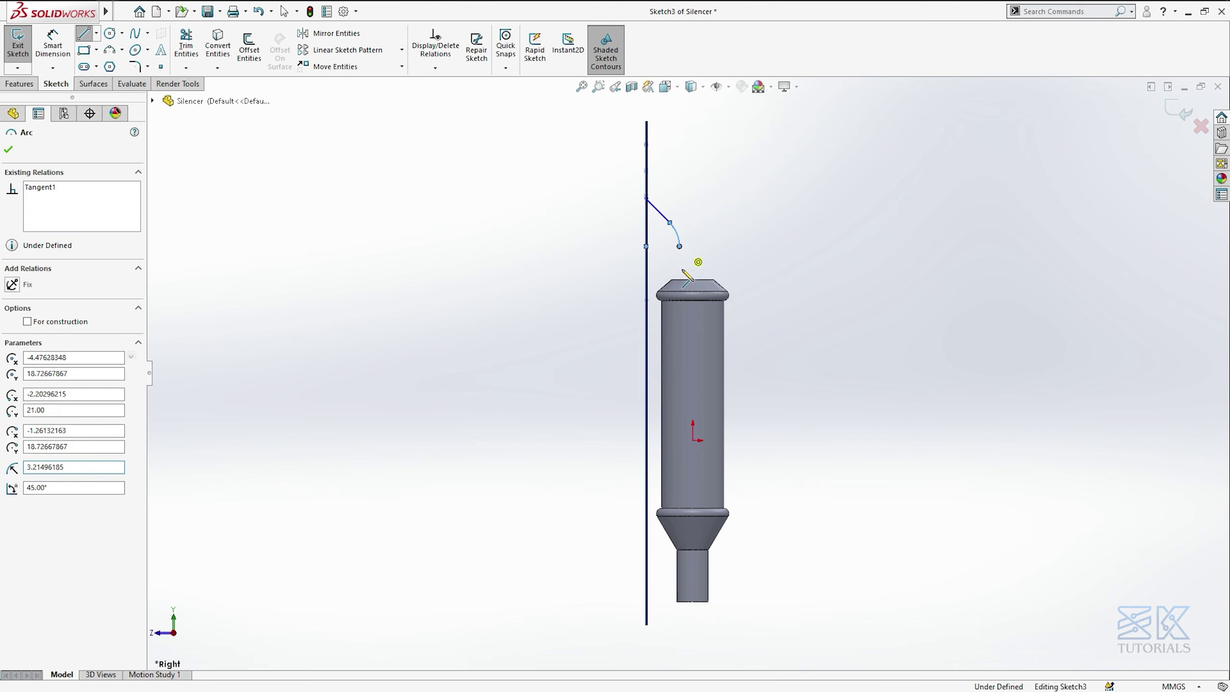
left_click(681, 279)
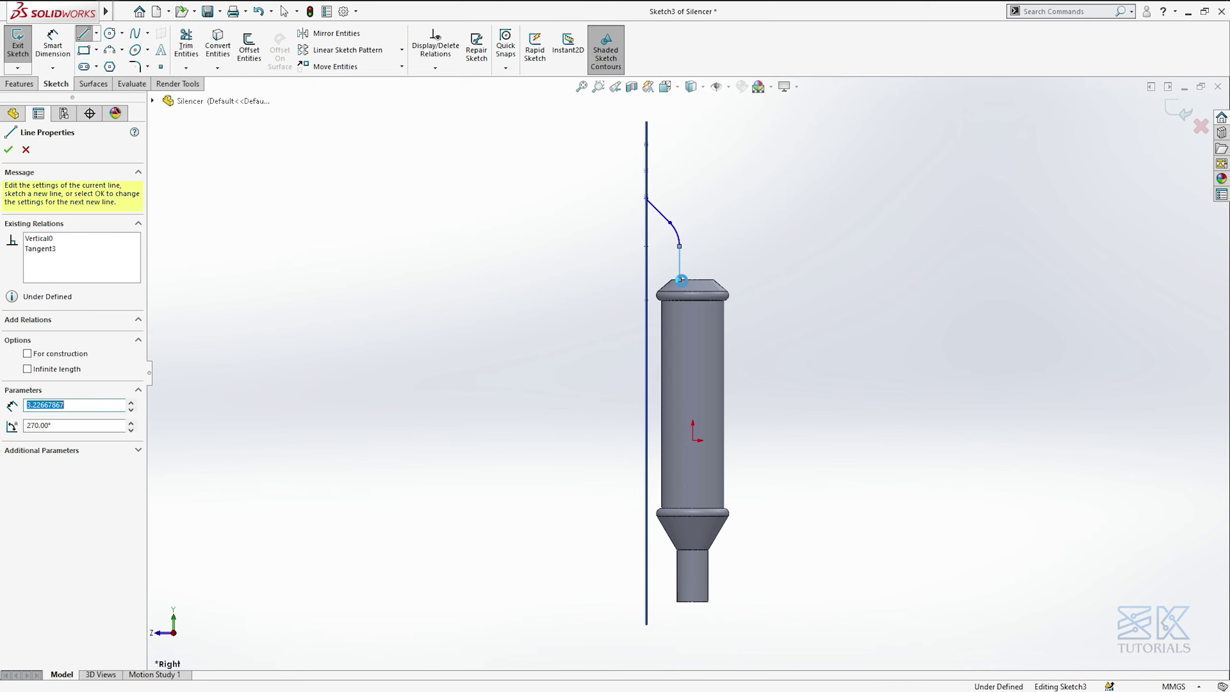
key("Escape")
scroll(685, 269, "down", 3)
right_click_drag(838, 411, 838, 255)
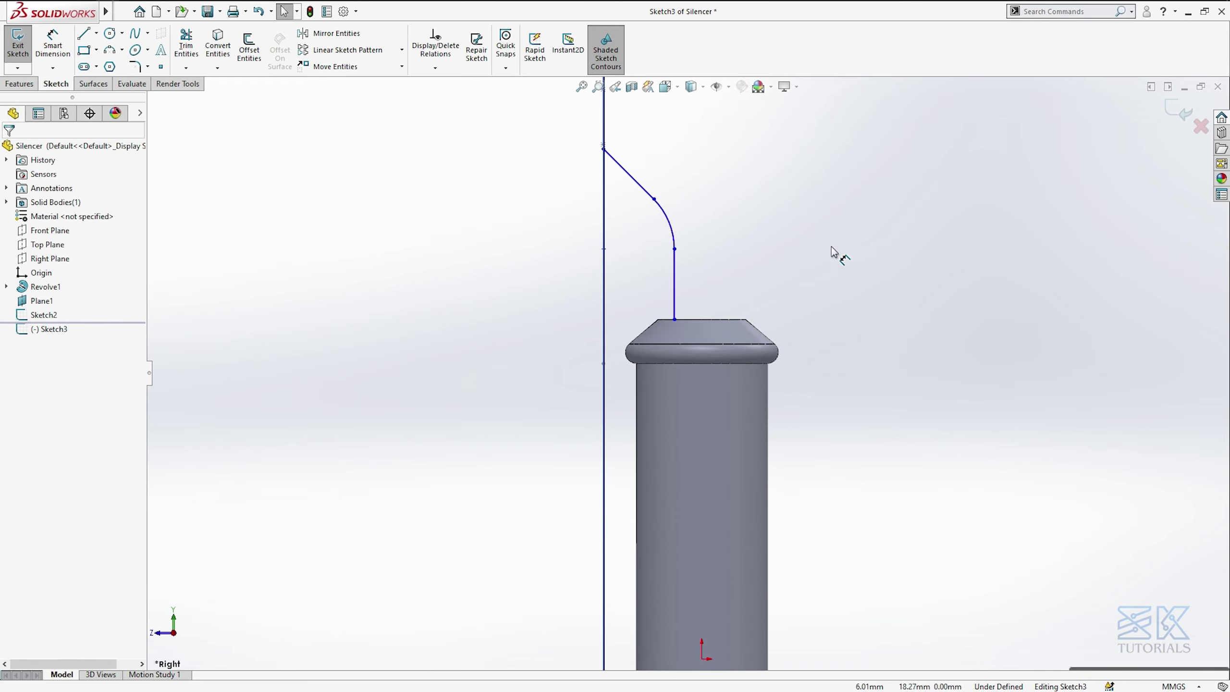
Dimension the path's straight rise to 5 mm above the body top and the bend to R5
left_click(675, 249)
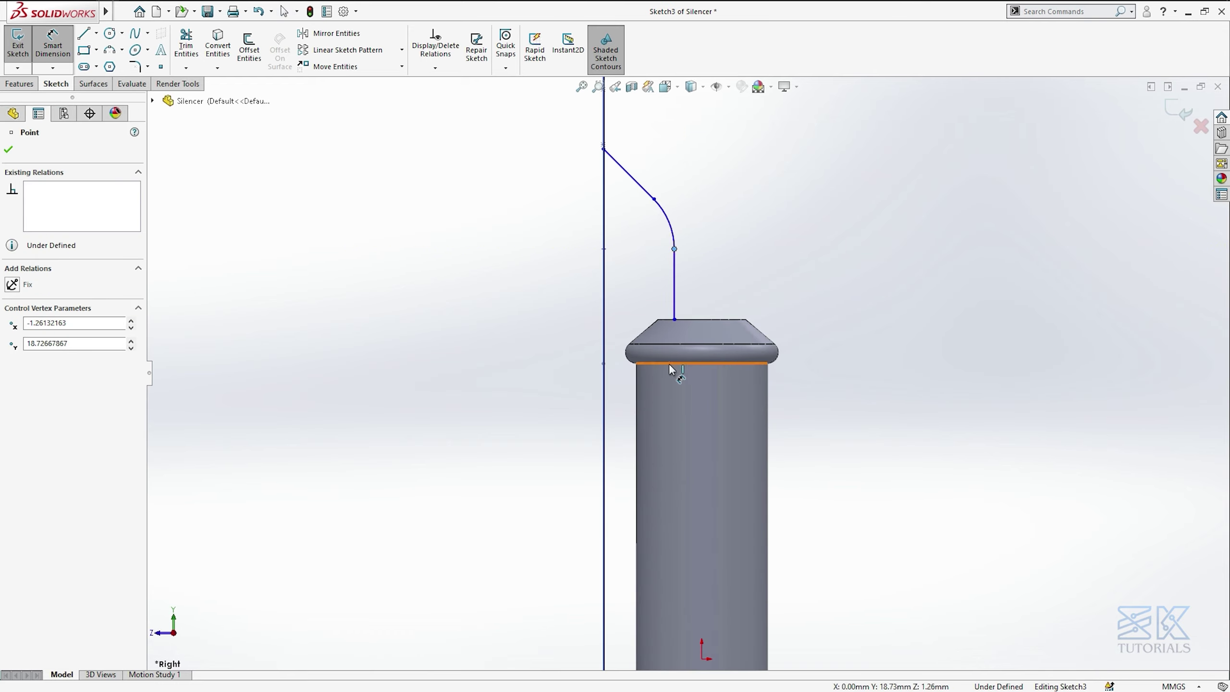
left_click(670, 366)
left_click(832, 320)
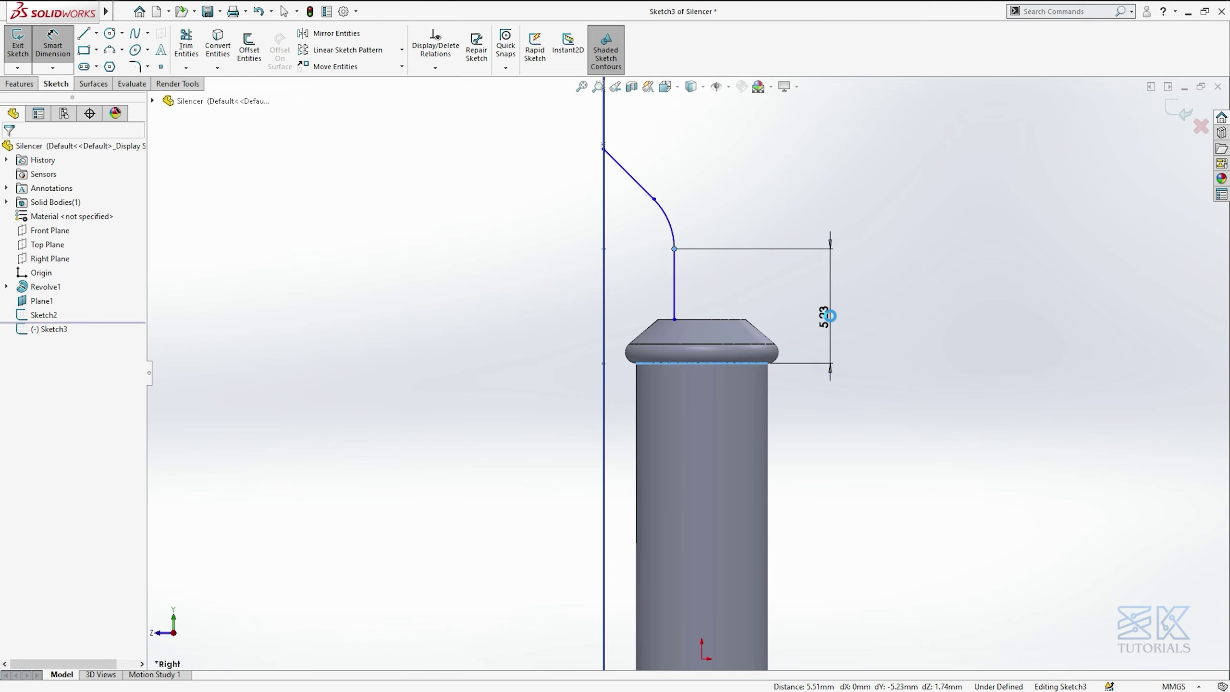
key("Return")
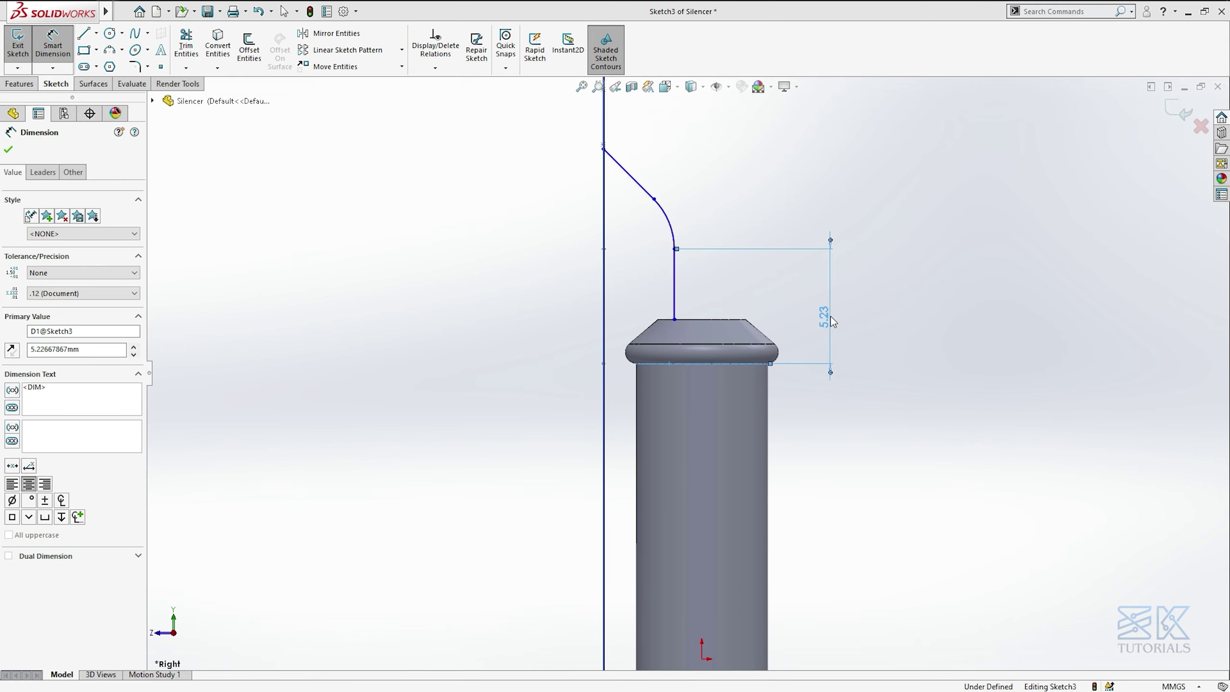
left_click(704, 215)
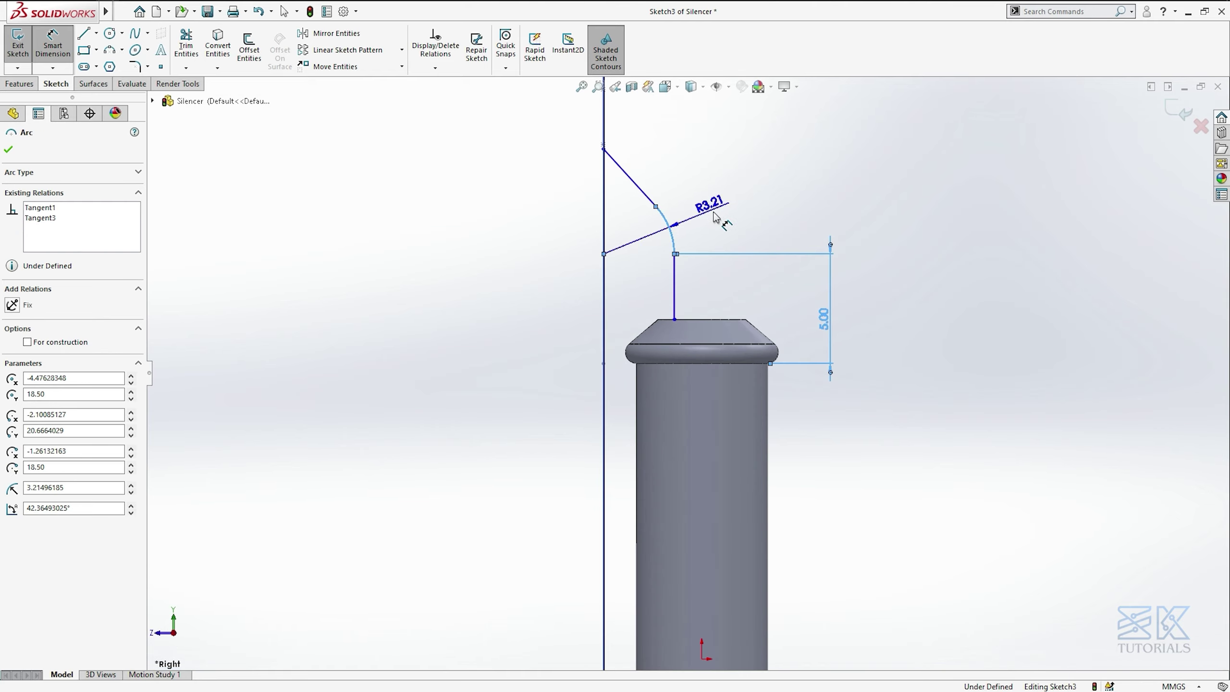
left_click(716, 213)
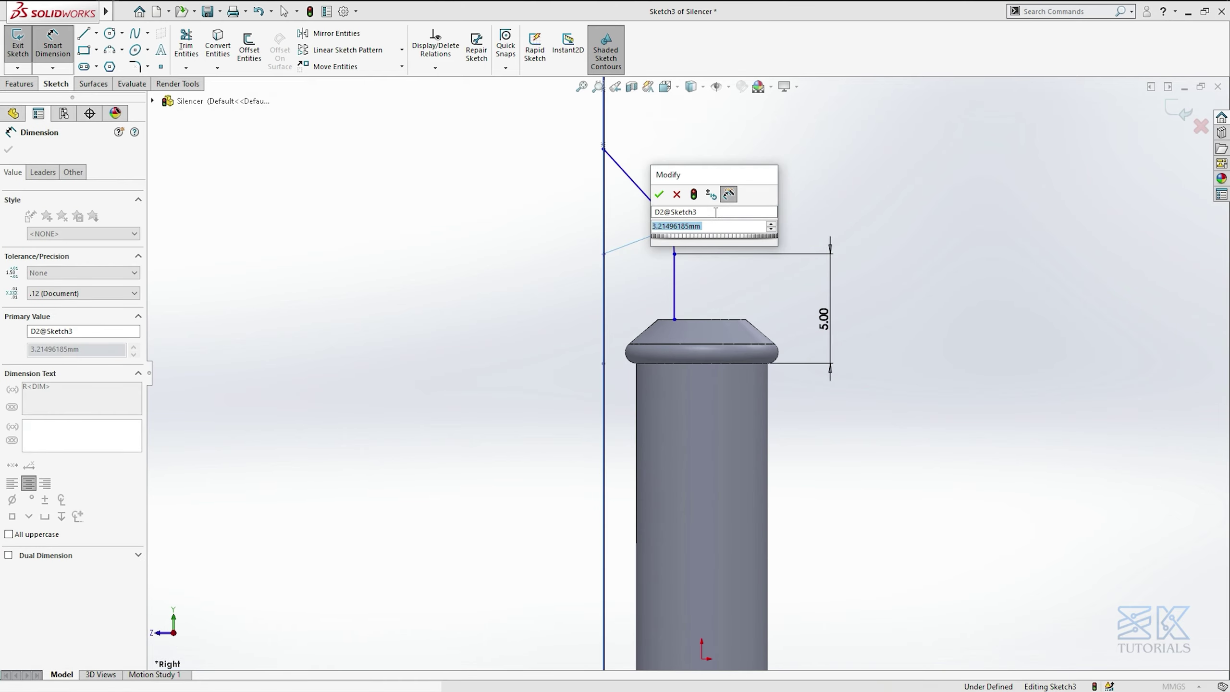
type("5")
key("Return")
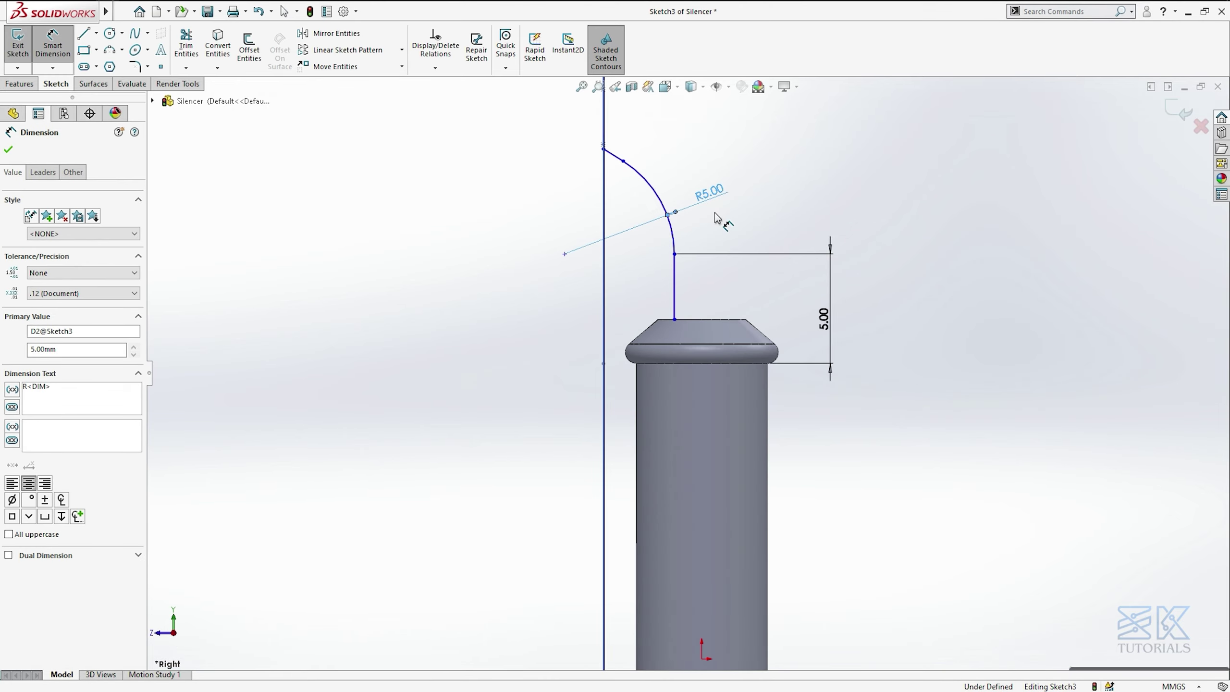
key("Escape")
Make the path coincident with the body's top edge and the ellipse's lowest point, fully defining it
left_click(675, 320)
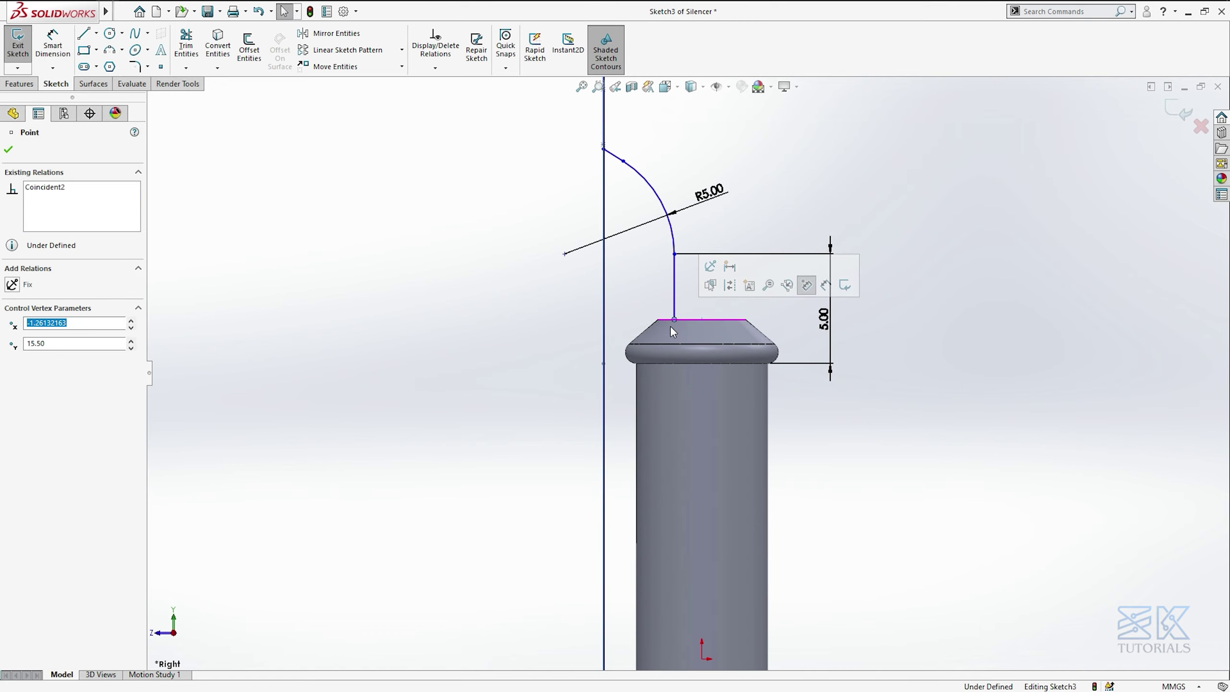
left_click(658, 320, "ctrl")
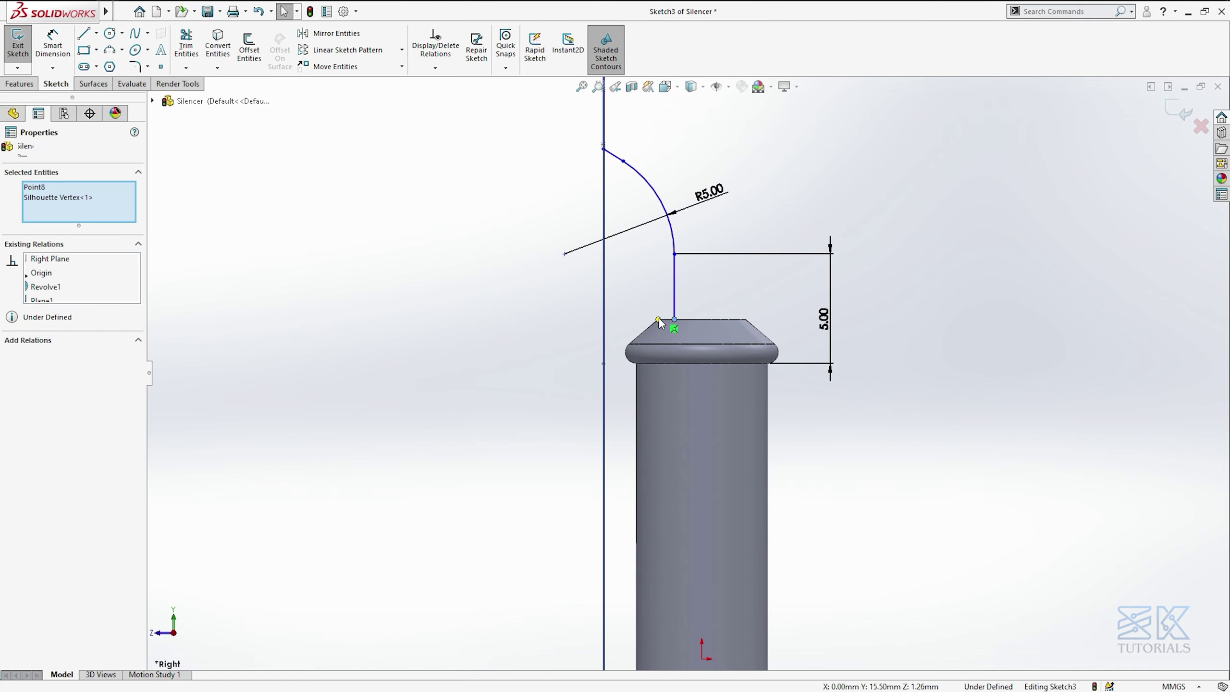
left_click(735, 262)
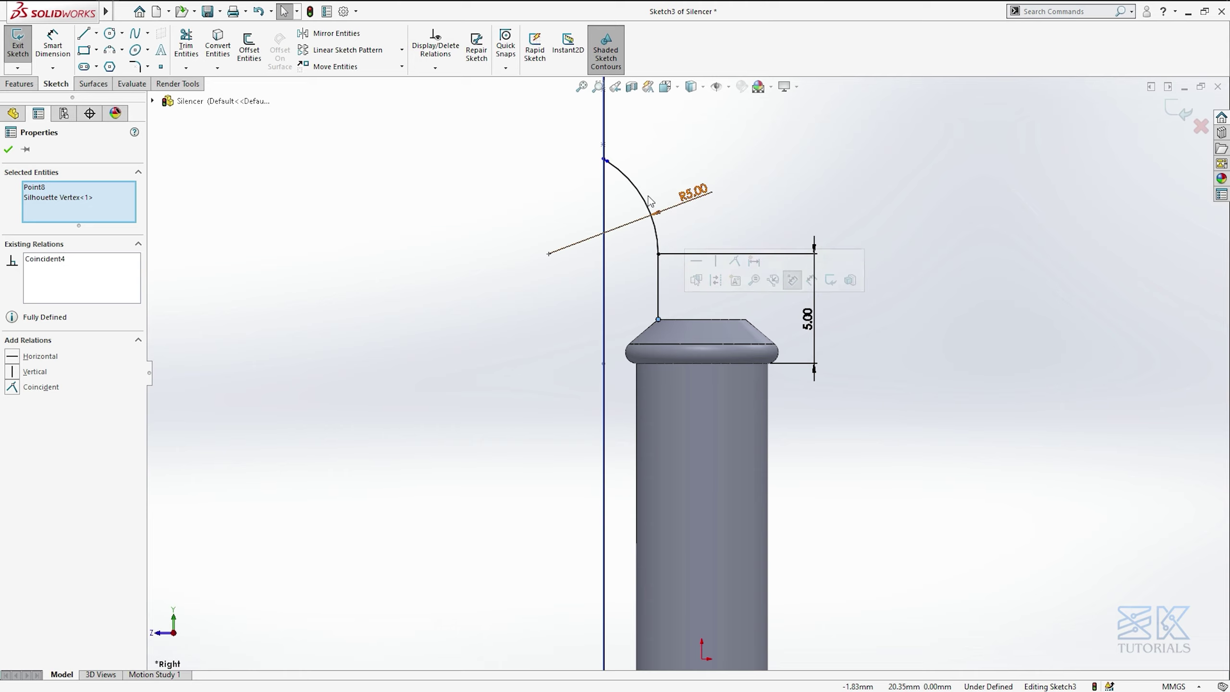
middle_click_drag(735, 262, 612, 165)
scroll(612, 165, "down", 2)
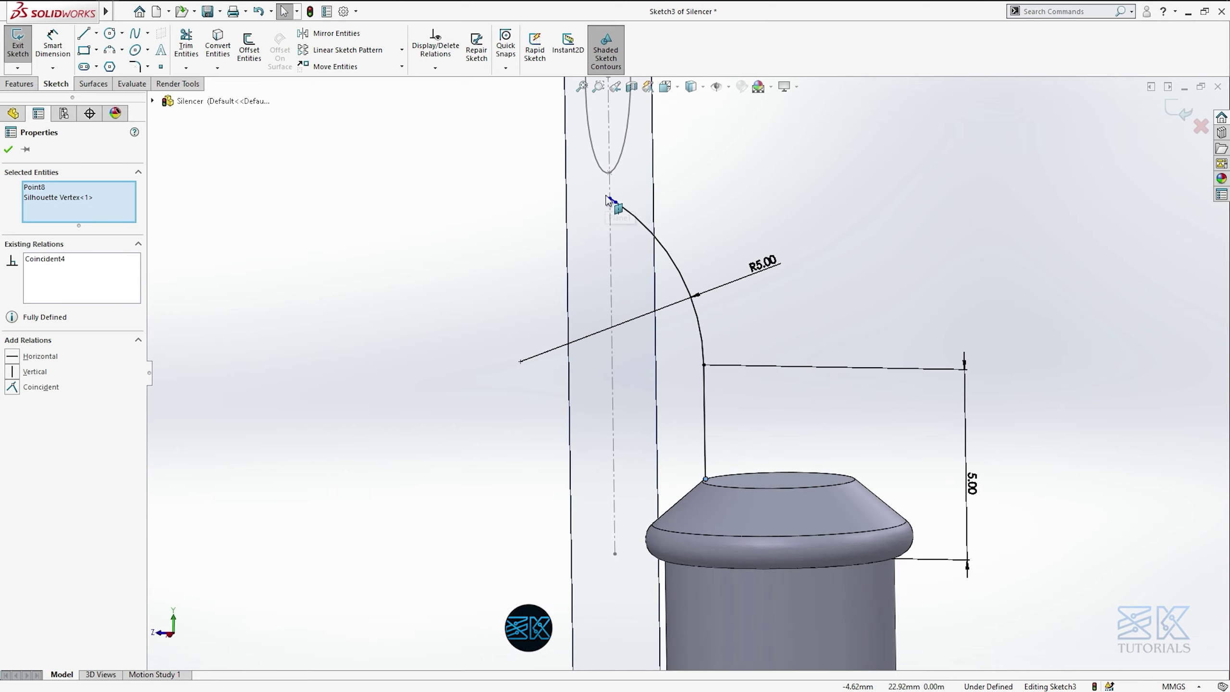
left_click(610, 173)
left_click(618, 198, "ctrl")
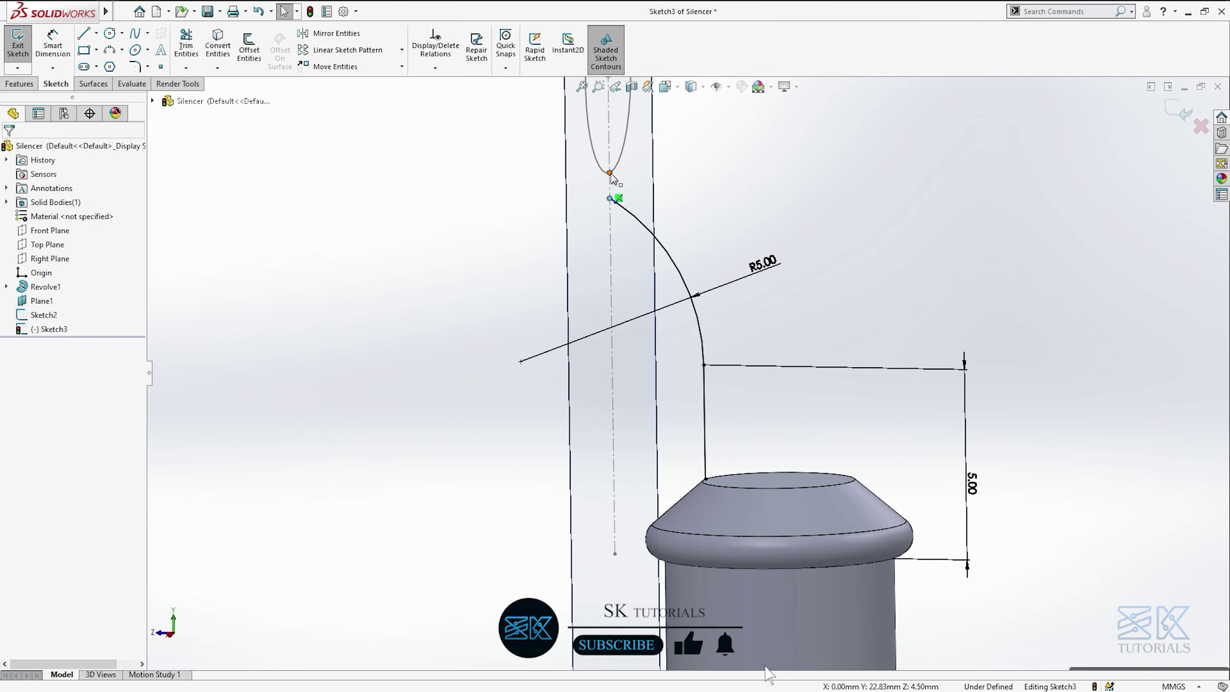
left_click(686, 117)
left_click(702, 198)
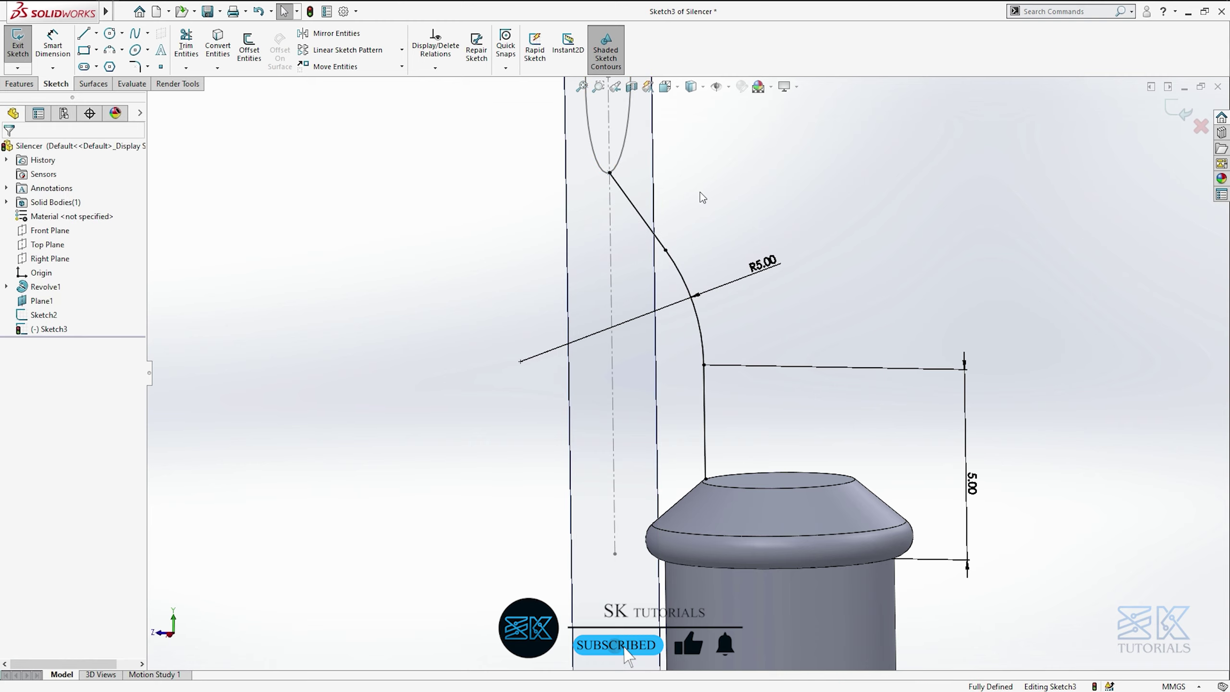
Close the path sketch and loft between the ellipse and top circular edge, guided by Sketch3
left_click(1171, 114)
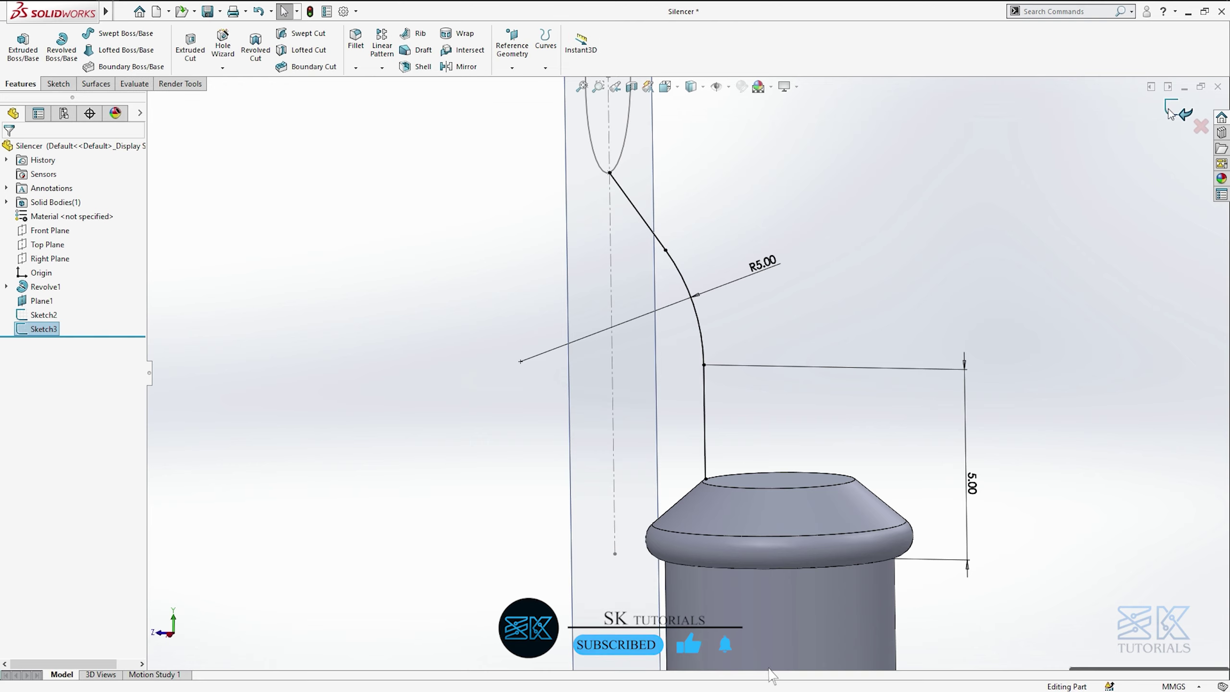
key("ctrl+7")
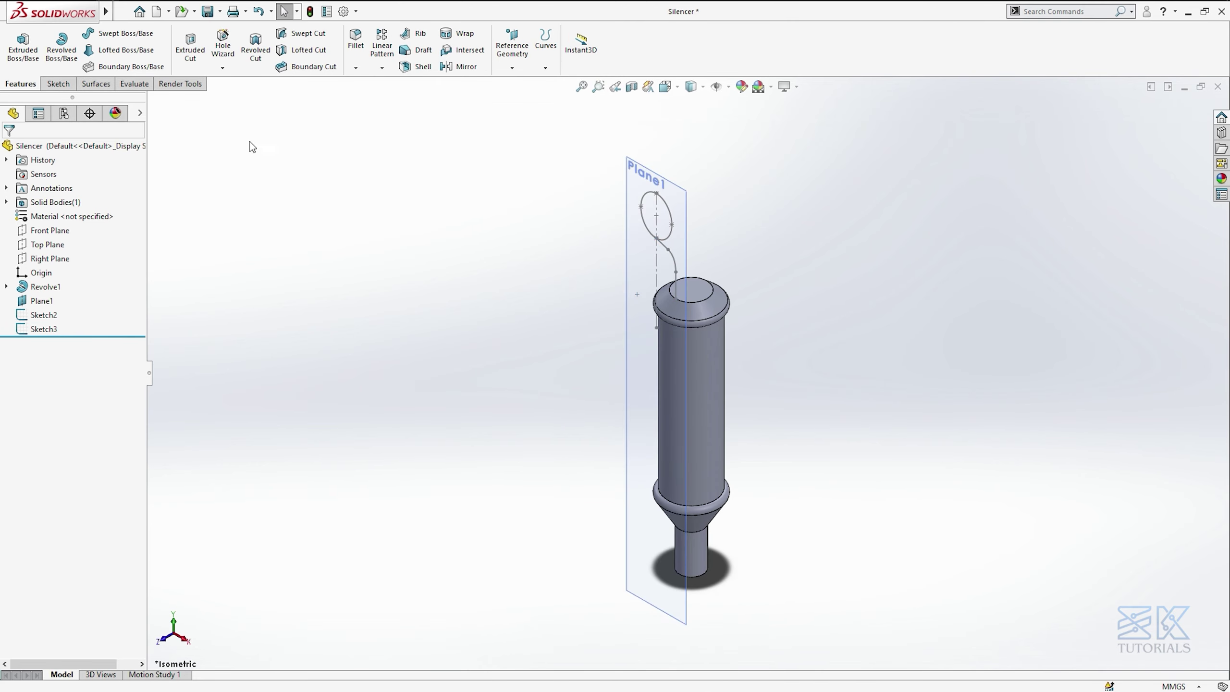
left_click(139, 51)
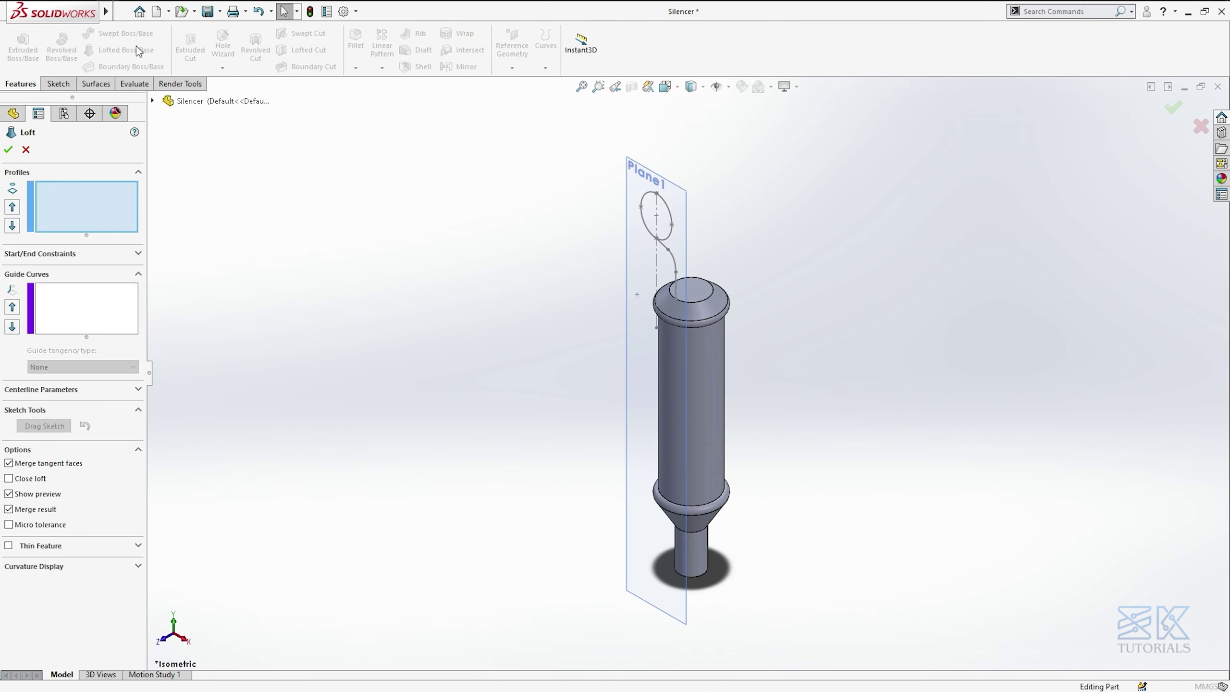
left_click(649, 195)
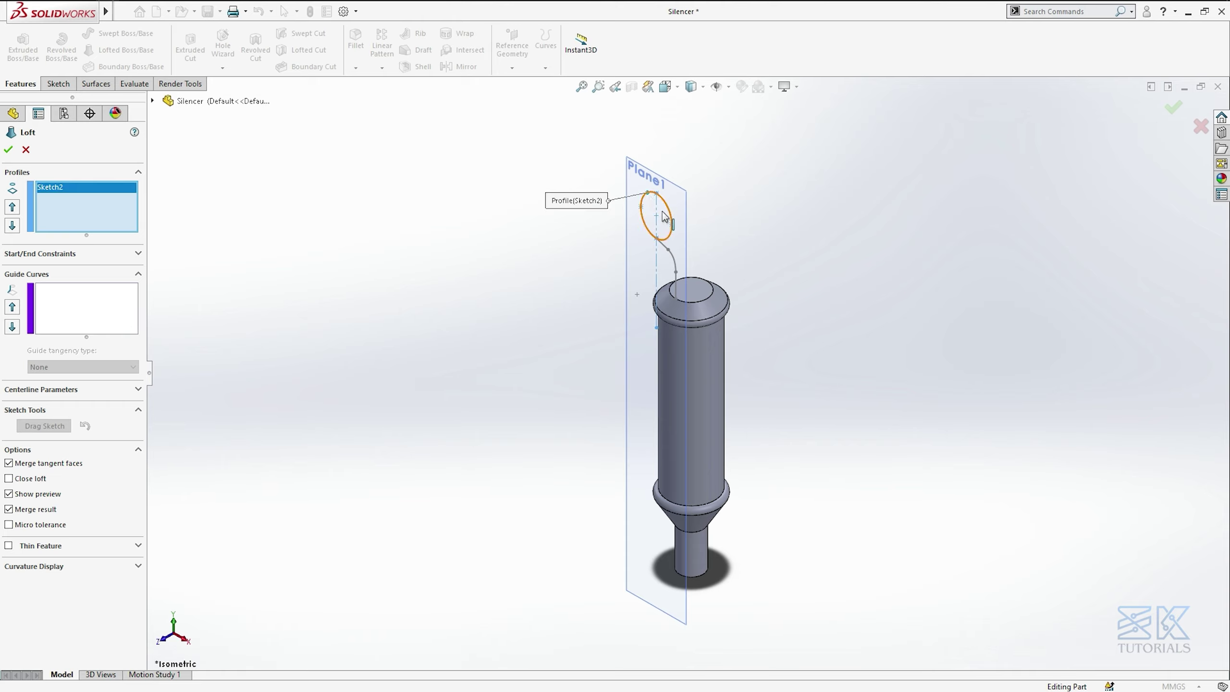
left_click(696, 302)
left_click(97, 319)
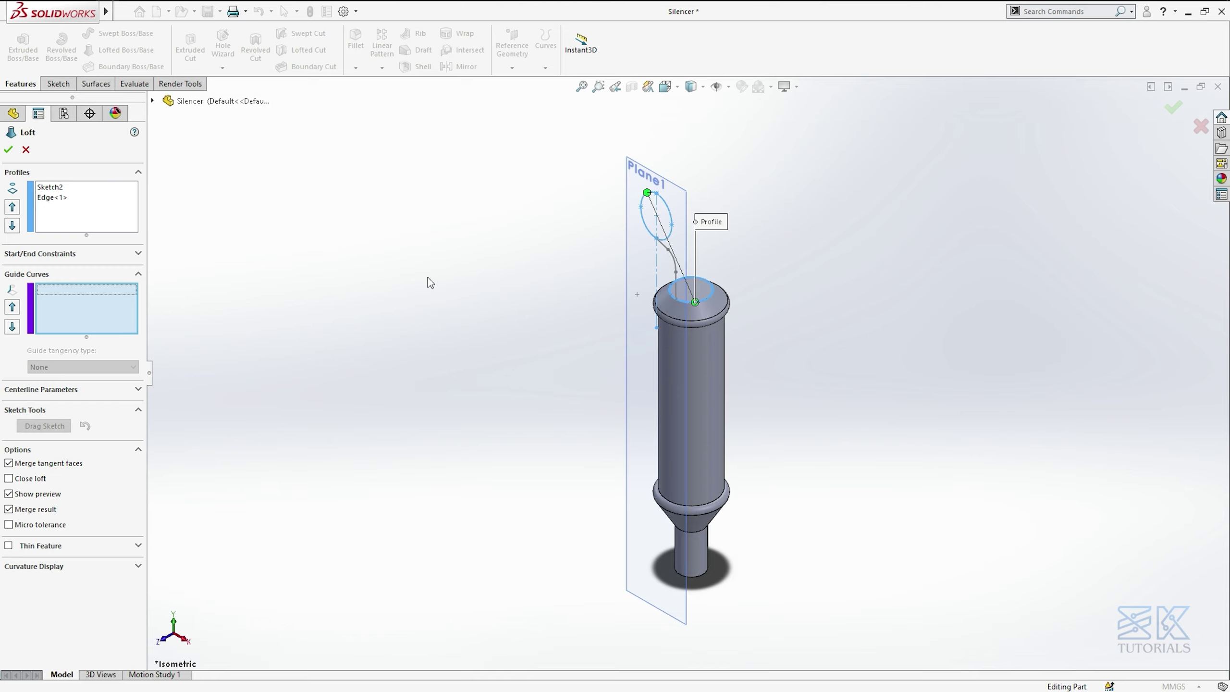
left_click(678, 262)
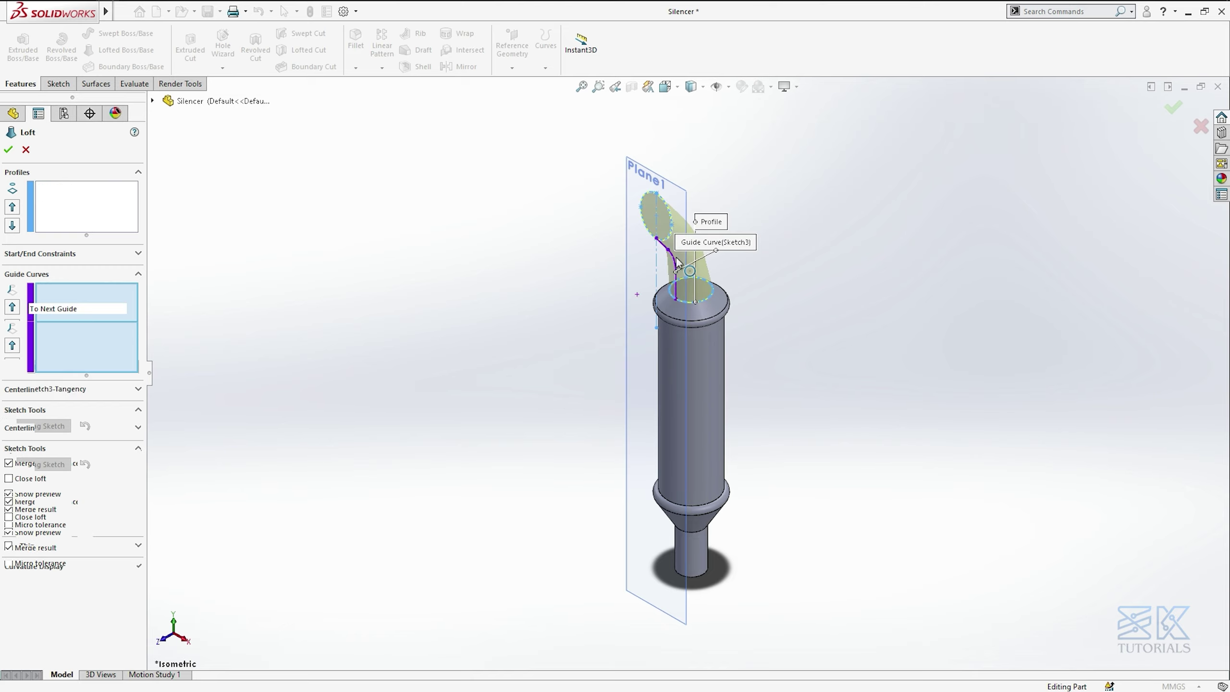
Set the loft's end constraint to Normal To Profile, create Loft1, and hide Plane1
key("ctrl+4")
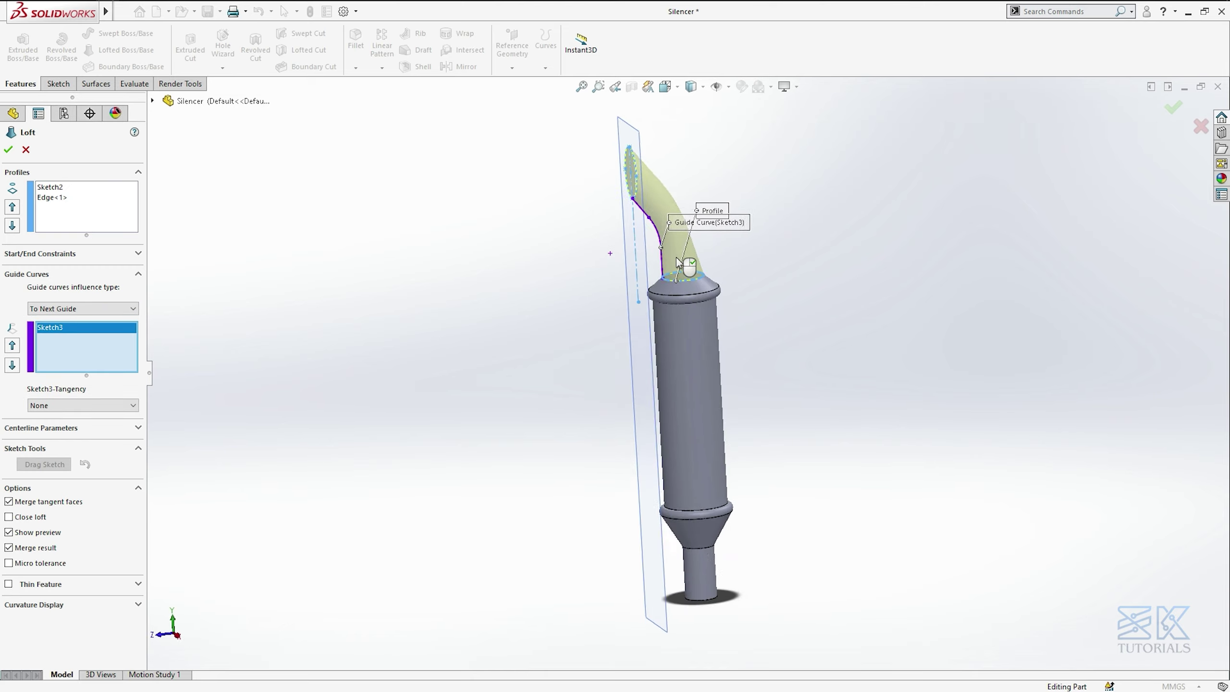
left_click(101, 258)
left_click(95, 314)
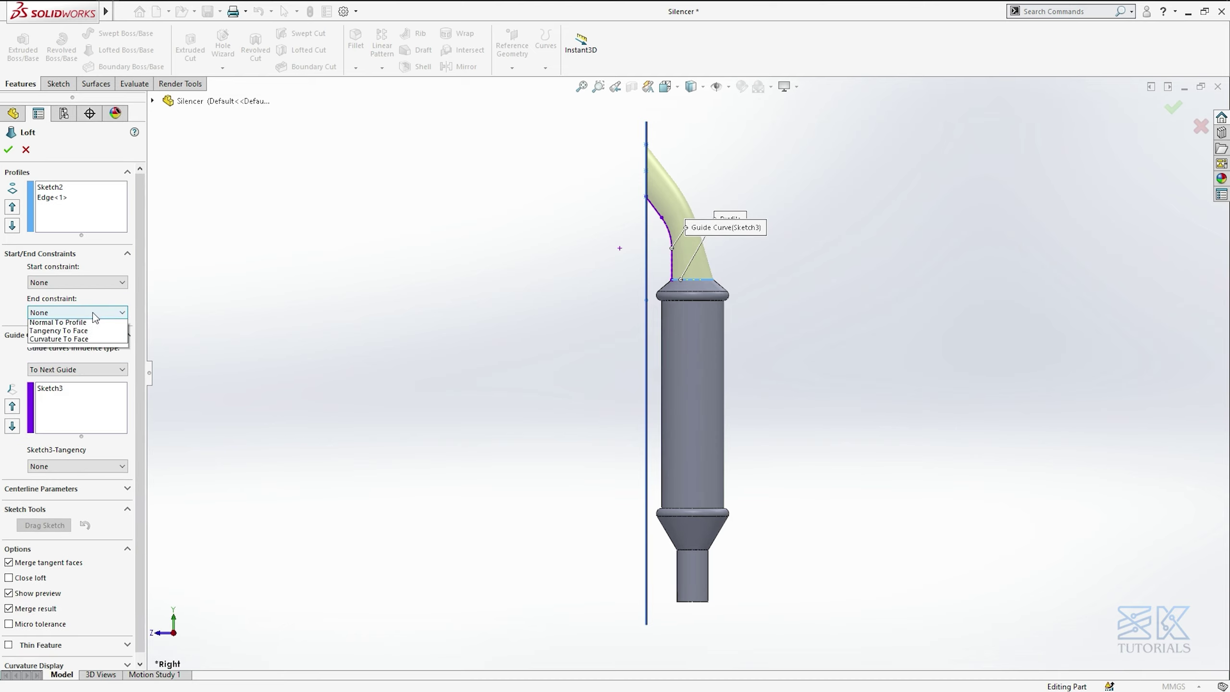
left_click(89, 342)
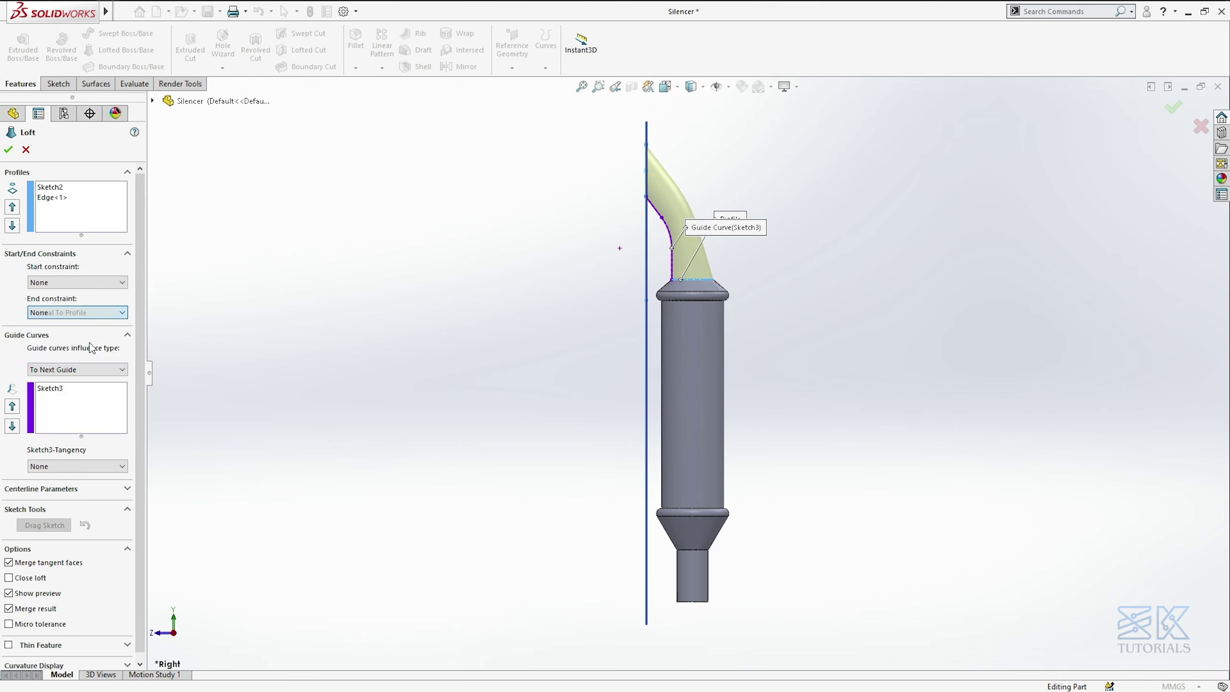
left_click(8, 150)
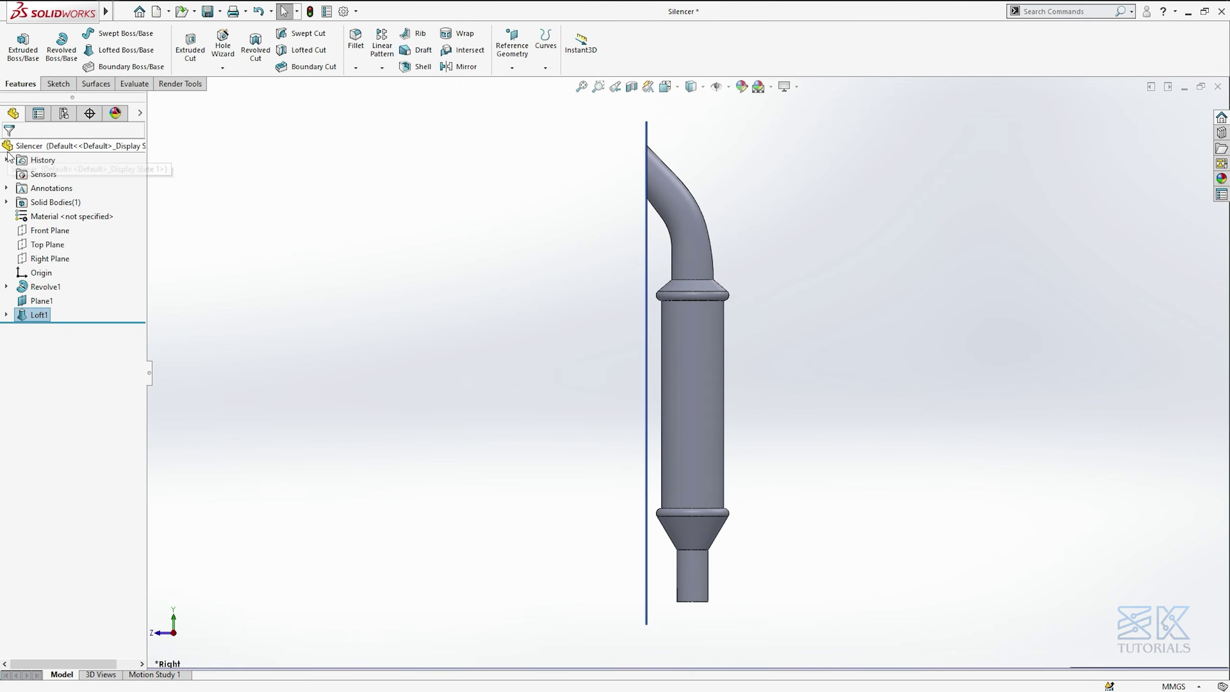
key("ctrl+7")
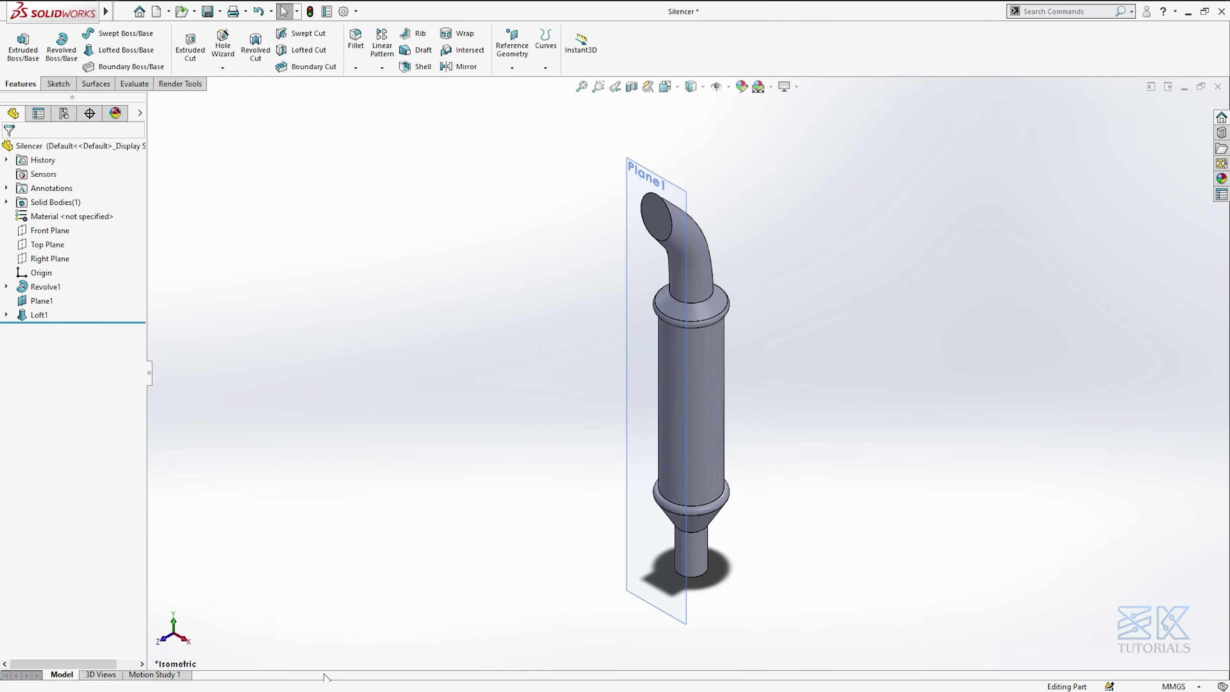
left_click(625, 281)
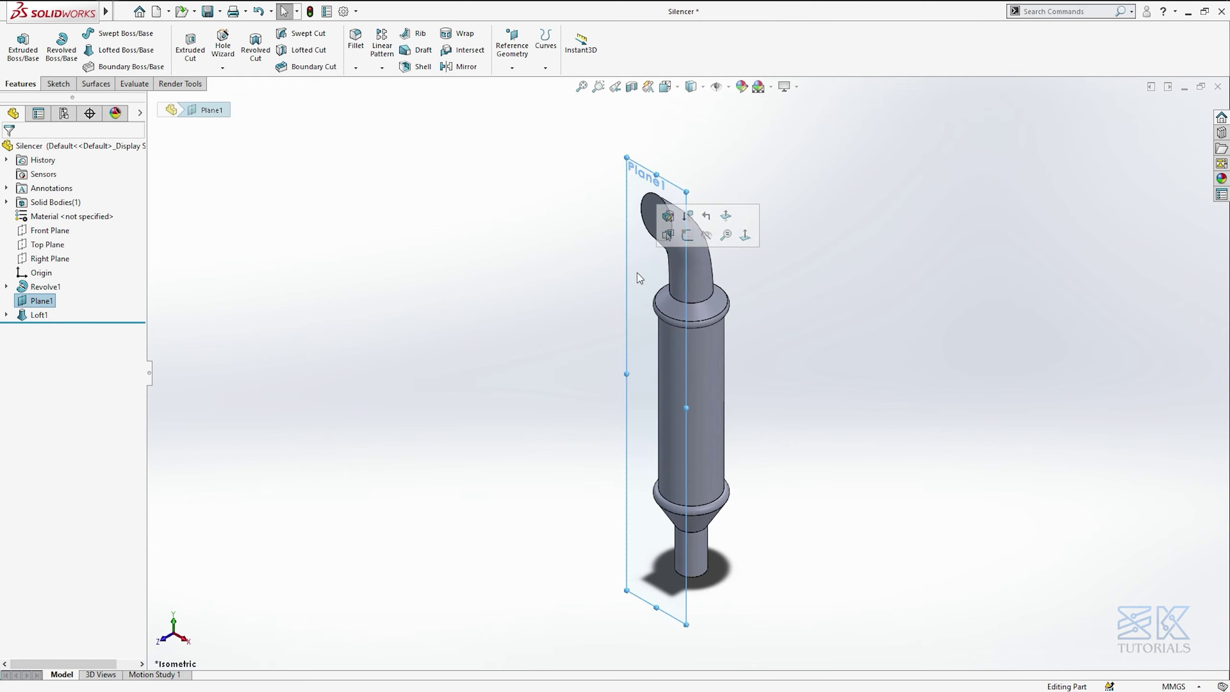
key("Escape")
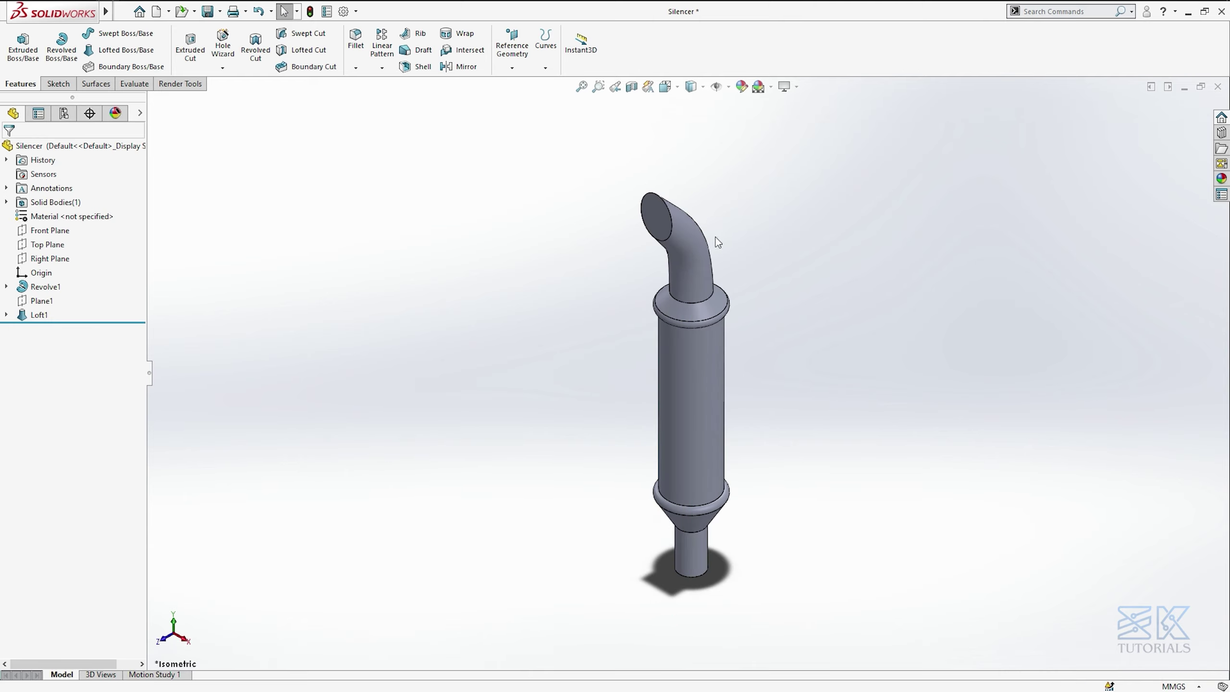
Apply the black low gloss plastic appearance to the entire silencer body
left_click(1221, 178)
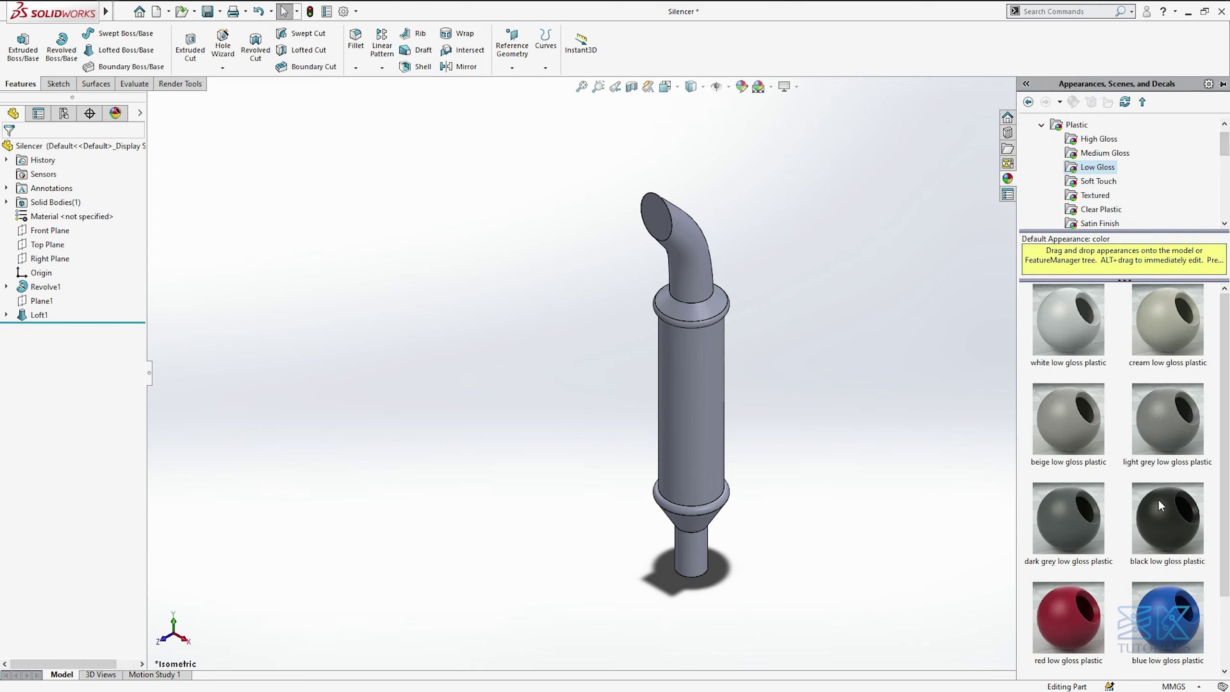
left_click_drag(1161, 506, 698, 393)
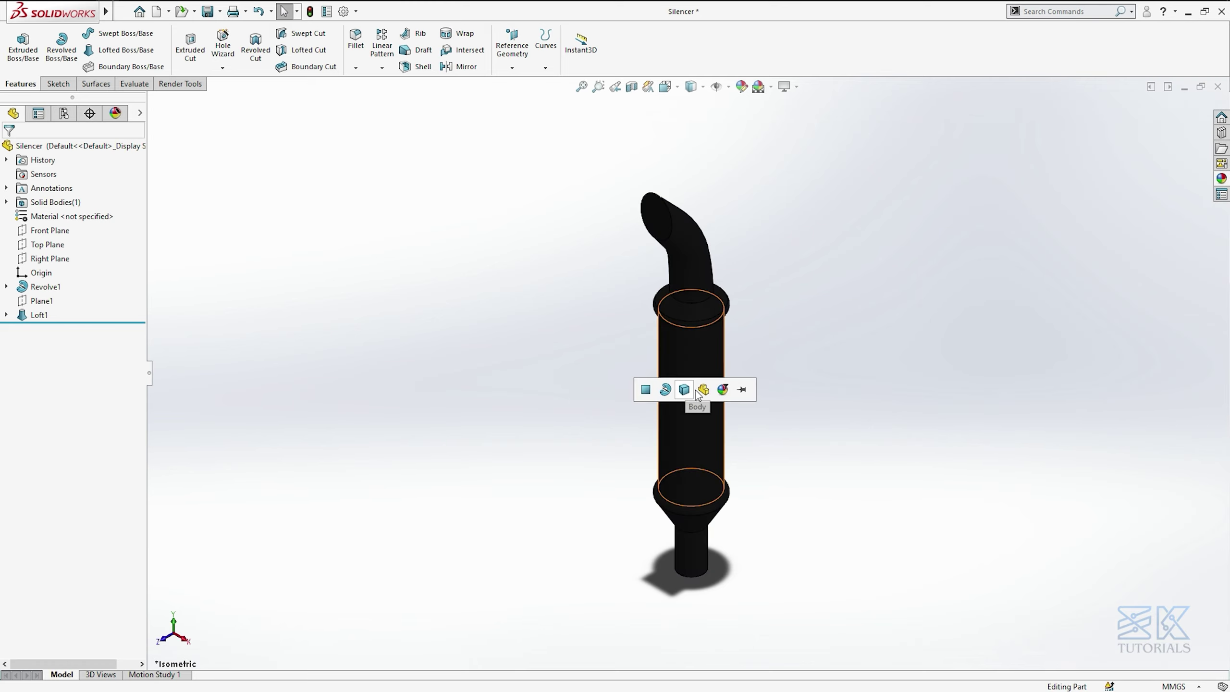
left_click(704, 392)
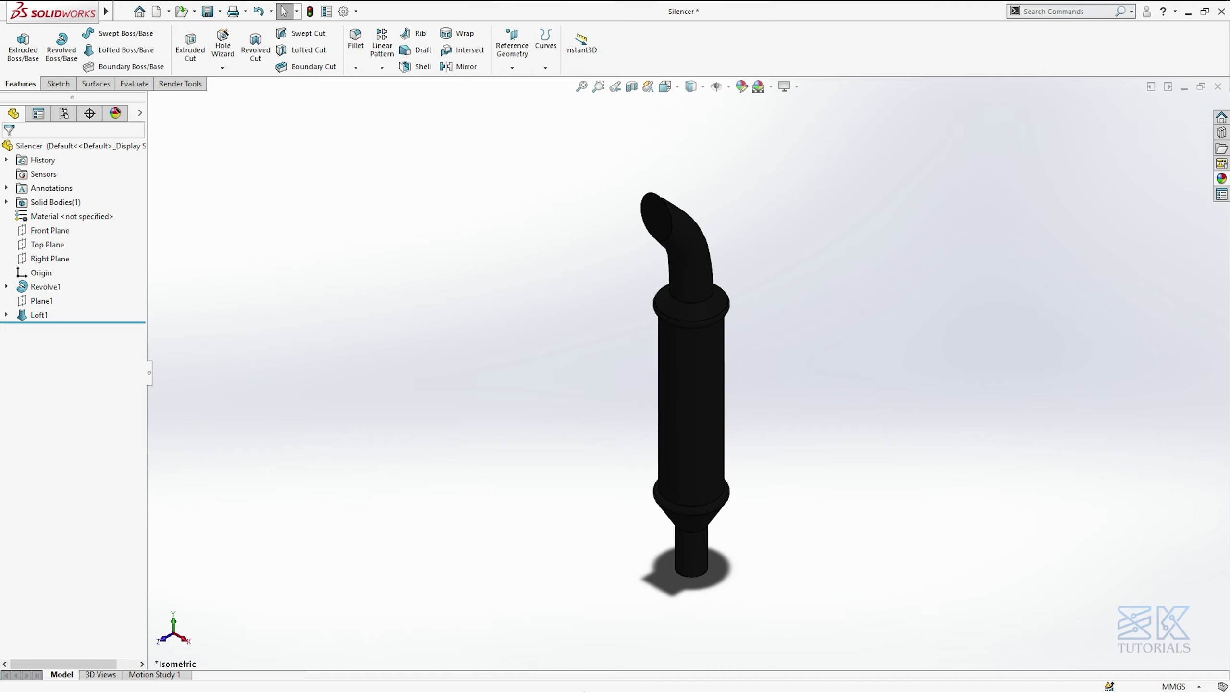
scroll(688, 370, "down", 1)
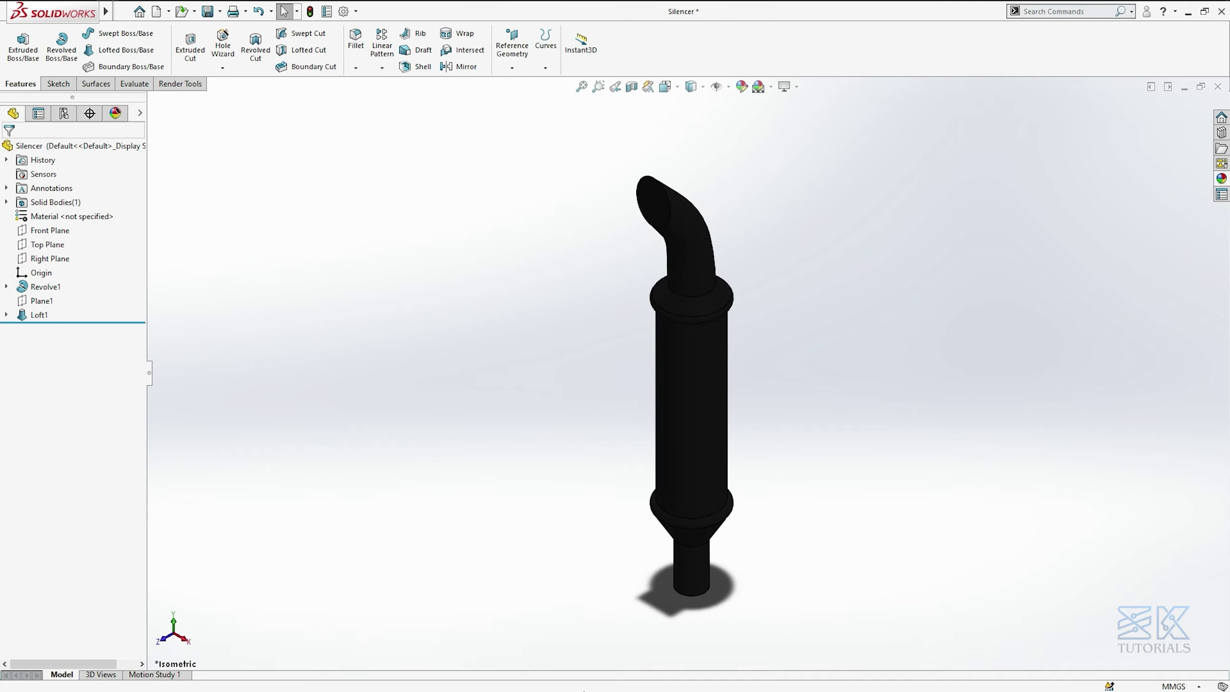